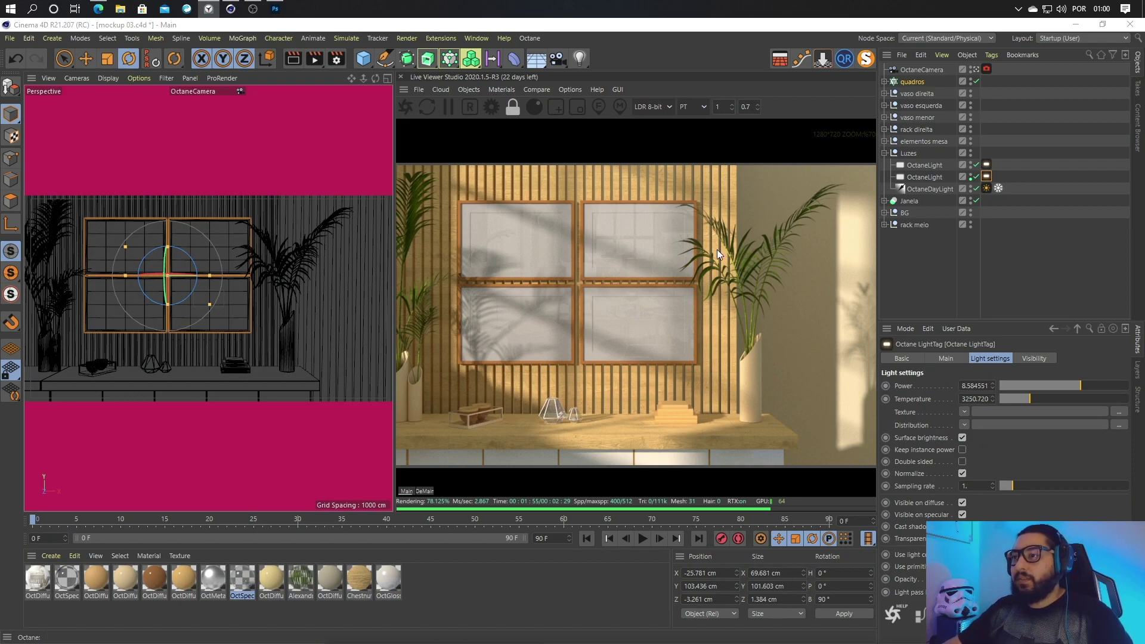
# Inspect the rendered picture frames and plant shadows in the live viewer, including the denoised main pass
pyautogui.scroll(5, 588, 245)
pyautogui.moveTo(518, 175); pyautogui.dragTo(659, 266)
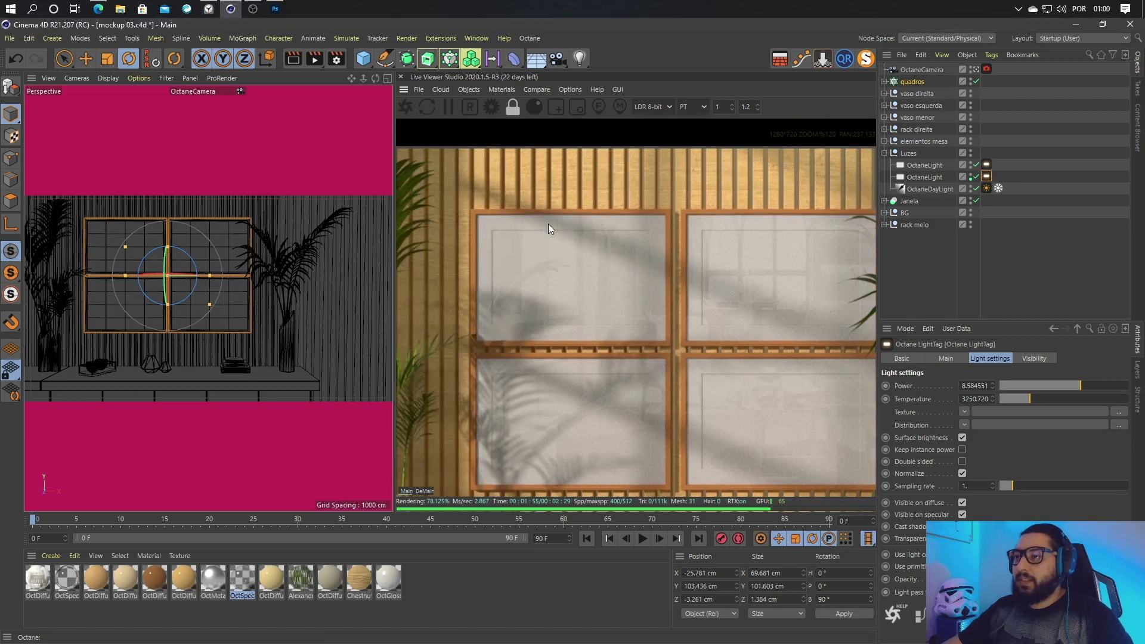
pyautogui.moveTo(617, 331); pyautogui.dragTo(456, 327)
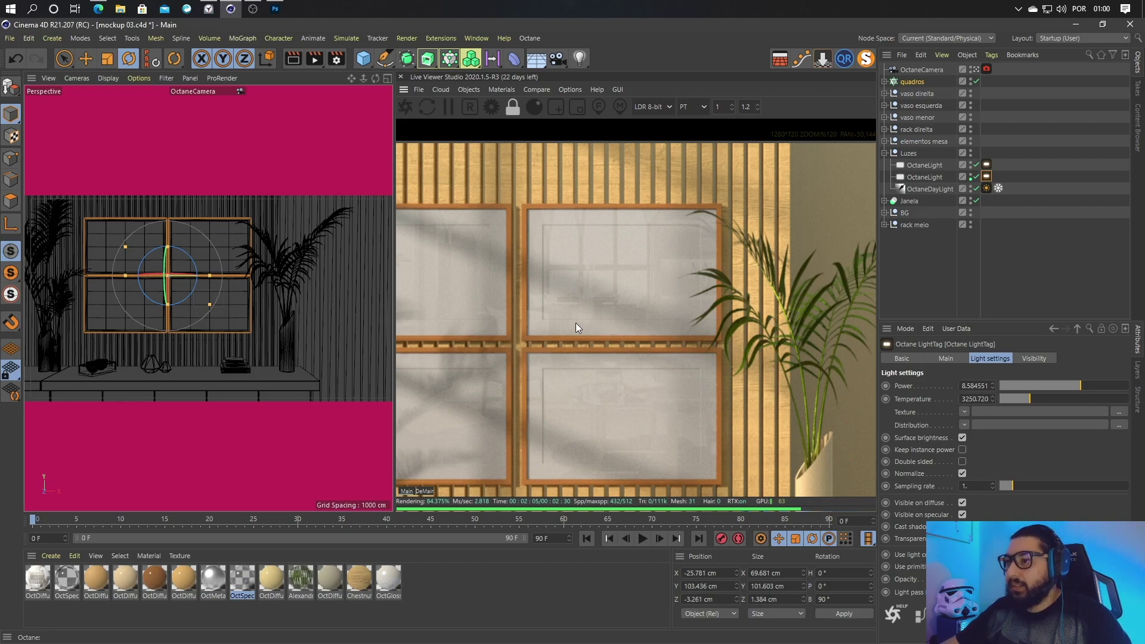
pyautogui.scroll(-1, 575, 324)
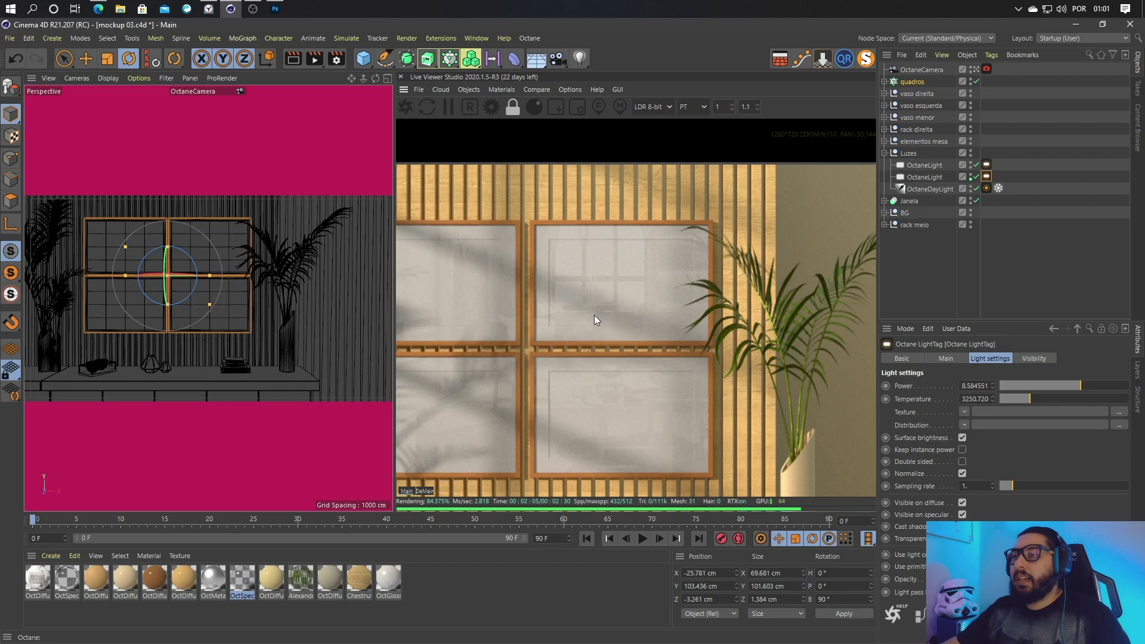
pyautogui.scroll(-2, 599, 309)
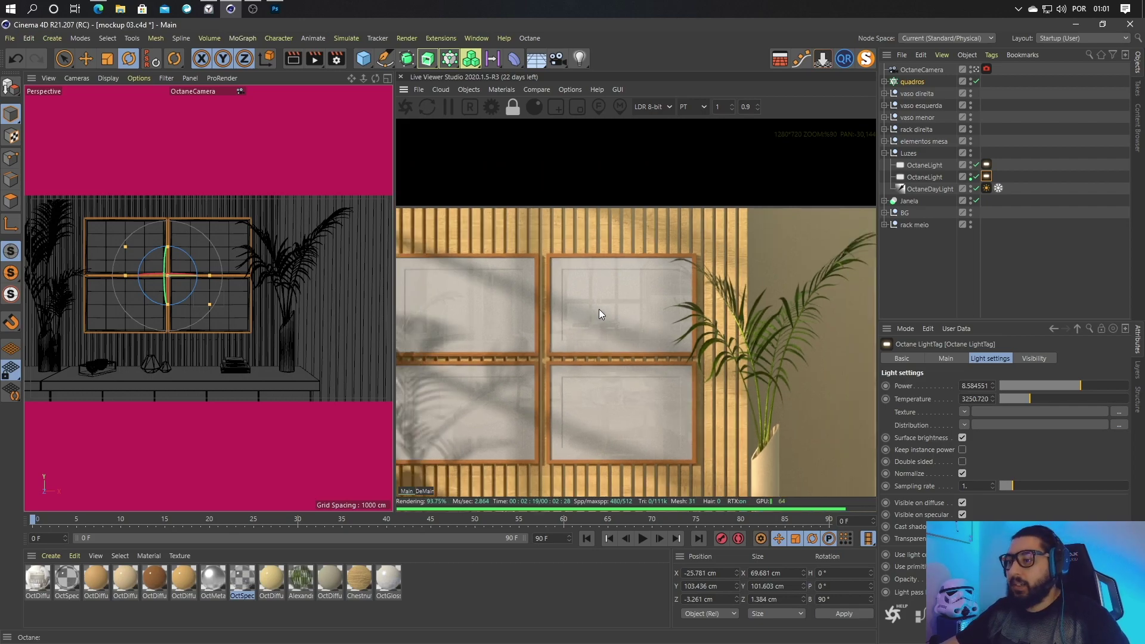
pyautogui.scroll(-1, 640, 313)
pyautogui.moveTo(592, 339); pyautogui.dragTo(632, 241, button='middle')
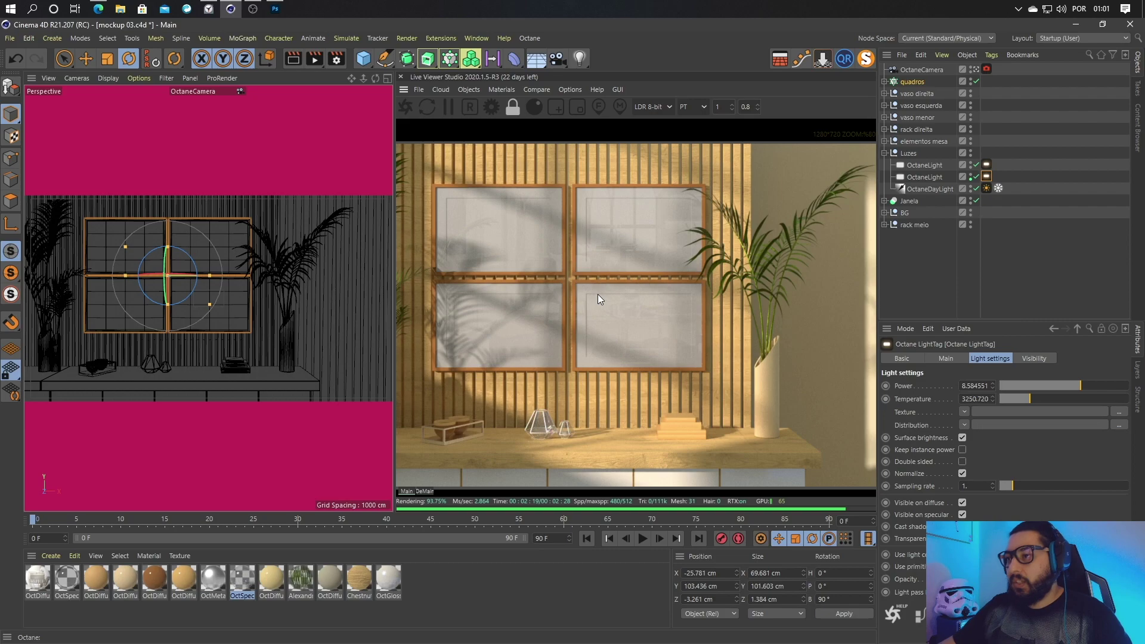
pyautogui.scroll(-1, 597, 295)
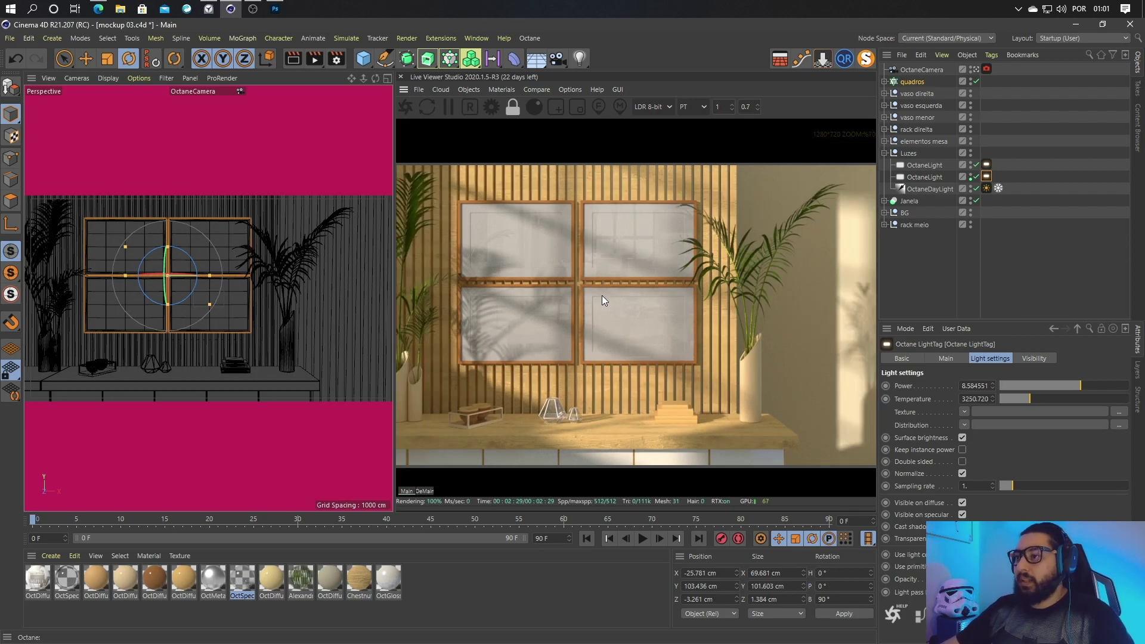
pyautogui.moveTo(599, 294); pyautogui.dragTo(611, 293, button='middle')
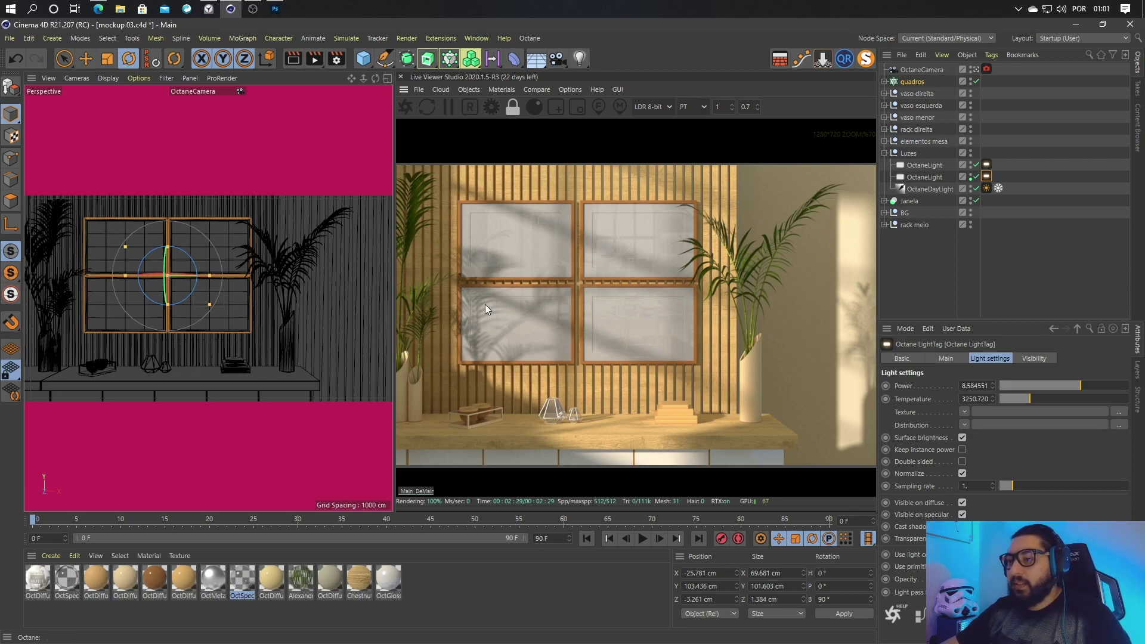
pyautogui.click(423, 491)
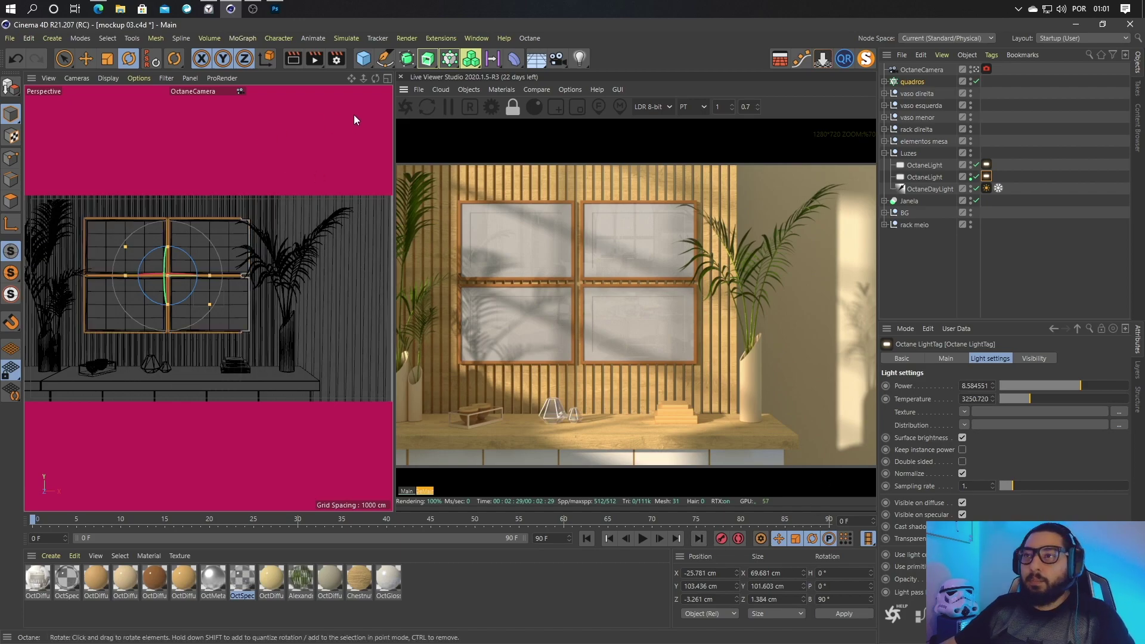
# Set the renderer to Octane Renderer and enable the denoised beauty pass in its main settings
pyautogui.click(336, 58)
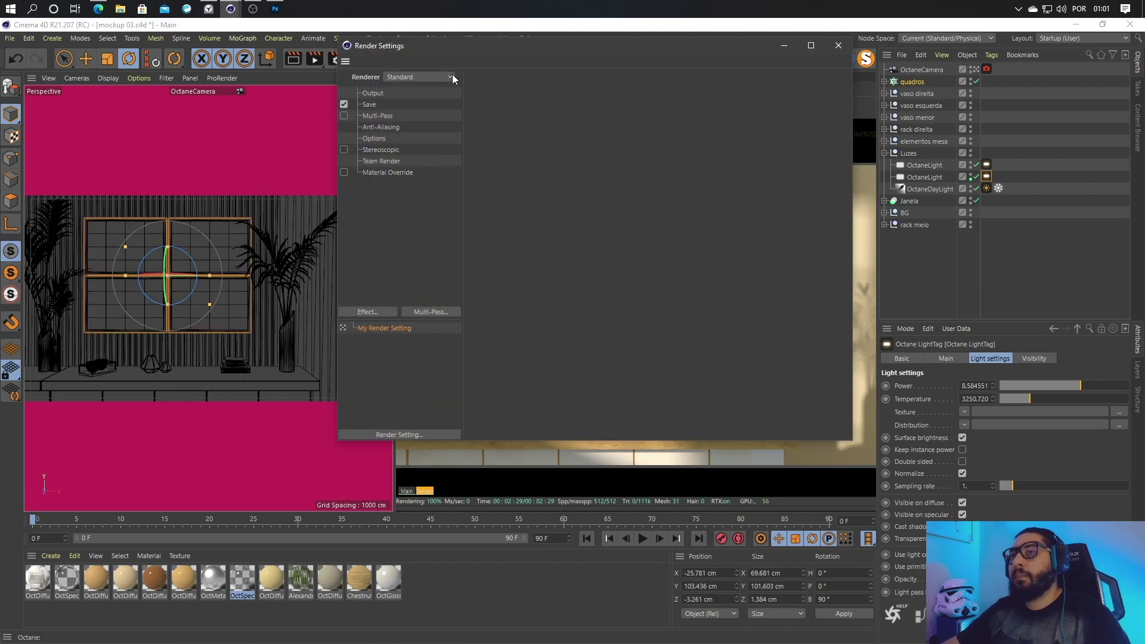
pyautogui.moveTo(400, 45); pyautogui.dragTo(461, 49)
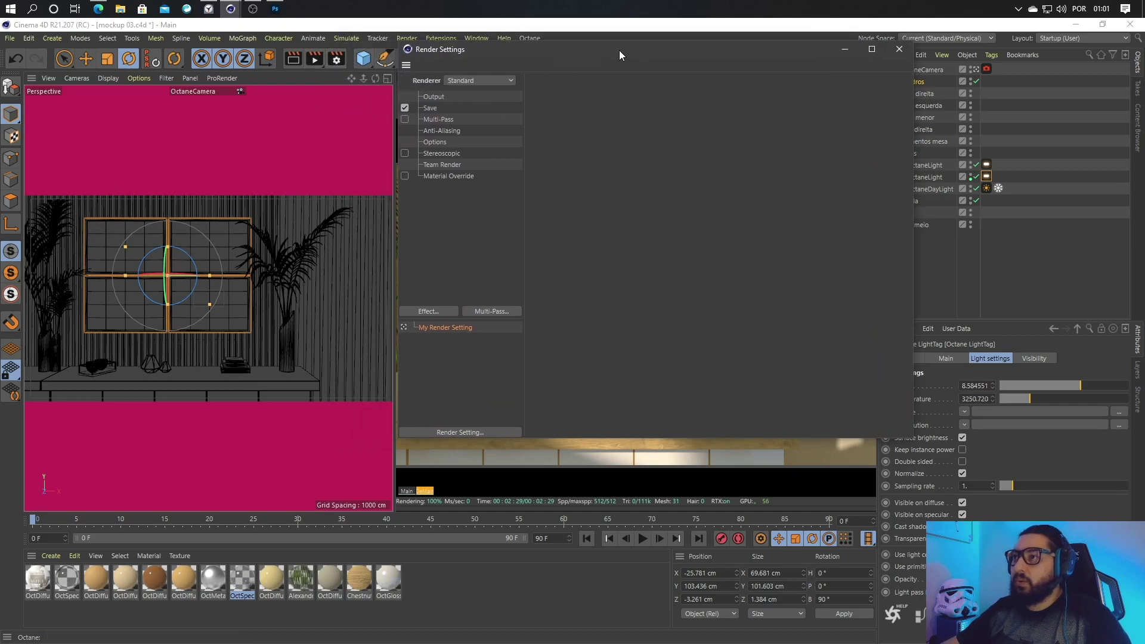
pyautogui.moveTo(620, 50); pyautogui.dragTo(508, 51)
pyautogui.click(397, 82)
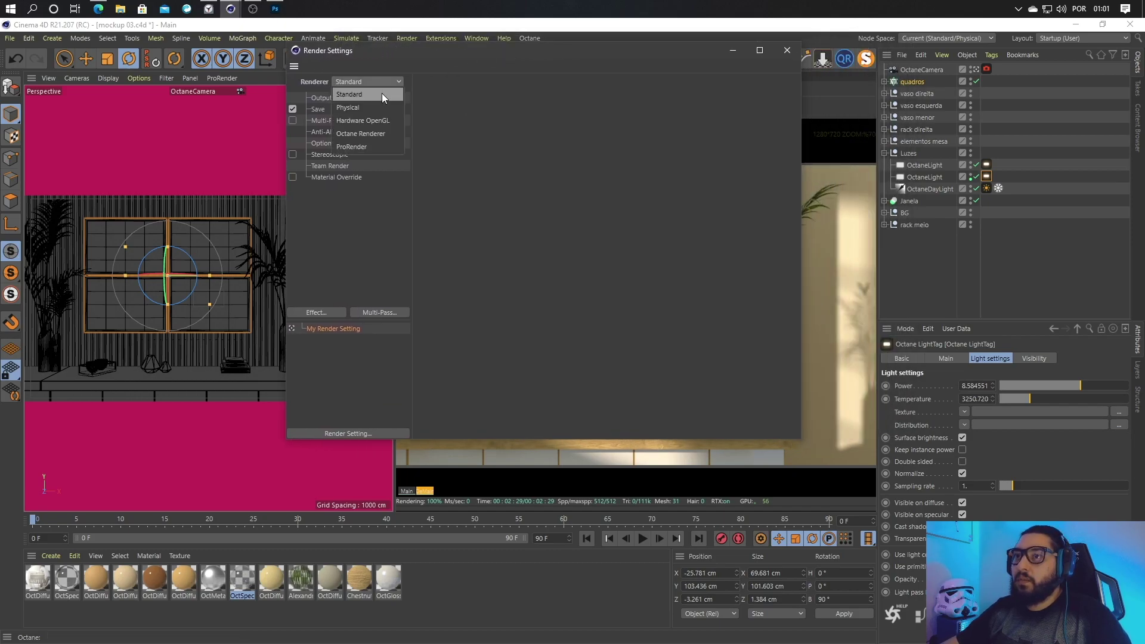
pyautogui.click(361, 135)
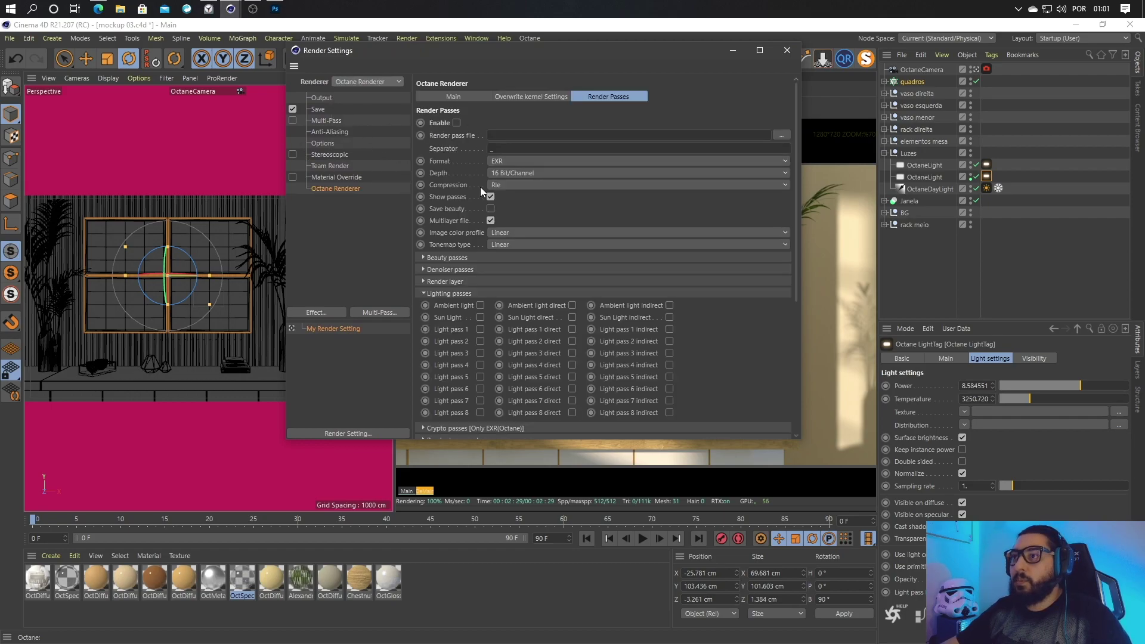
pyautogui.click(454, 97)
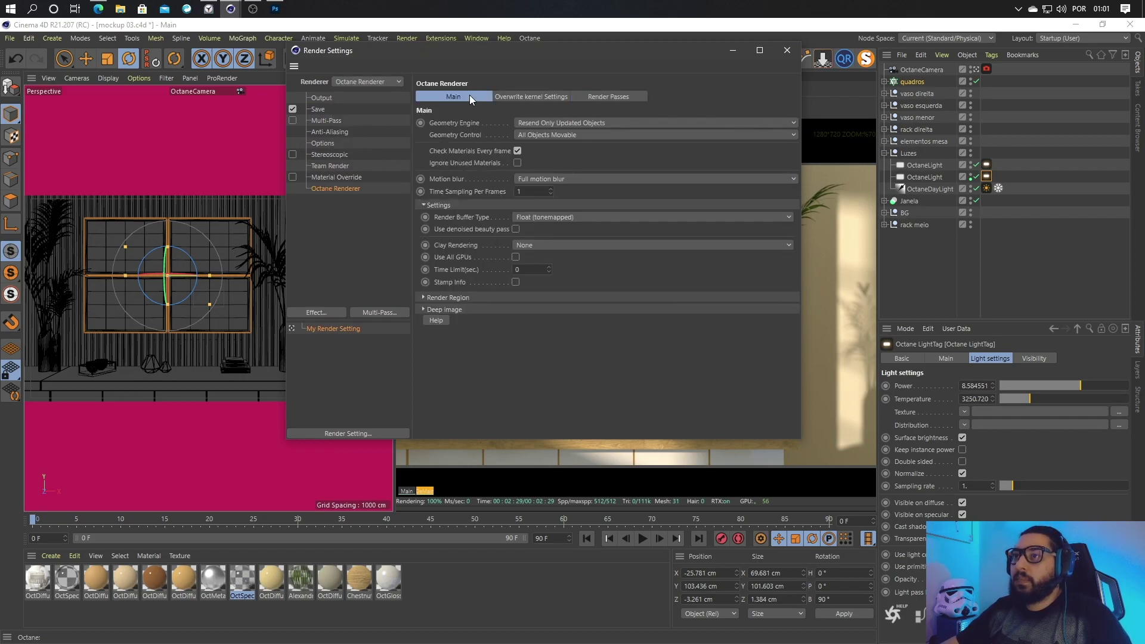
pyautogui.click(516, 230)
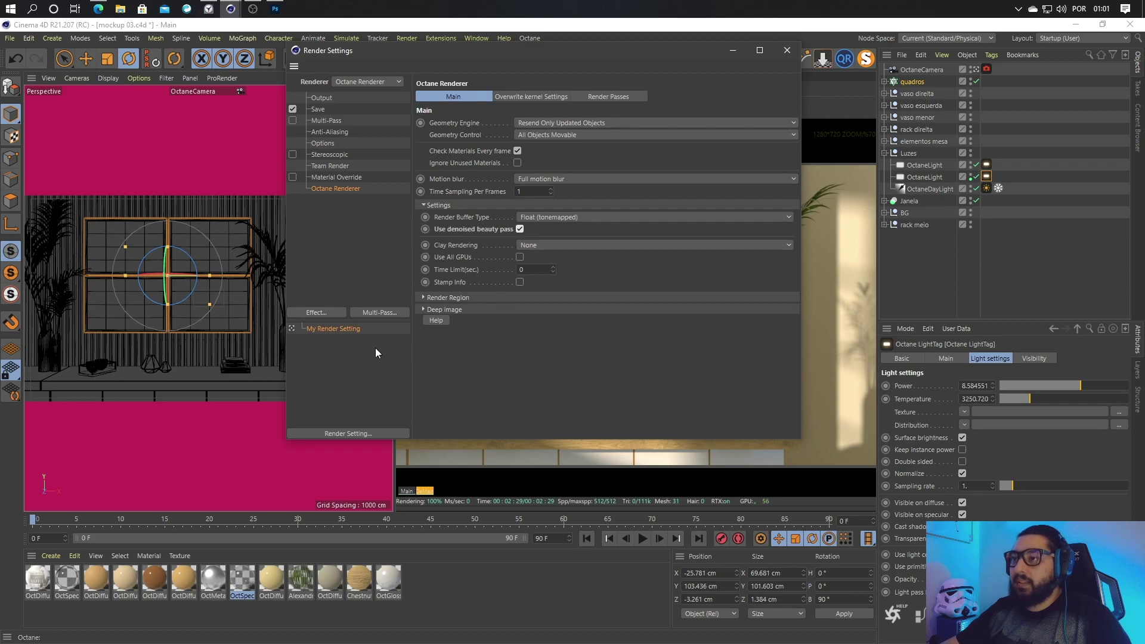
# Enable Octane render passes, saving them to a desktop file named mockup in EXR(Octane) format
pyautogui.click(600, 96)
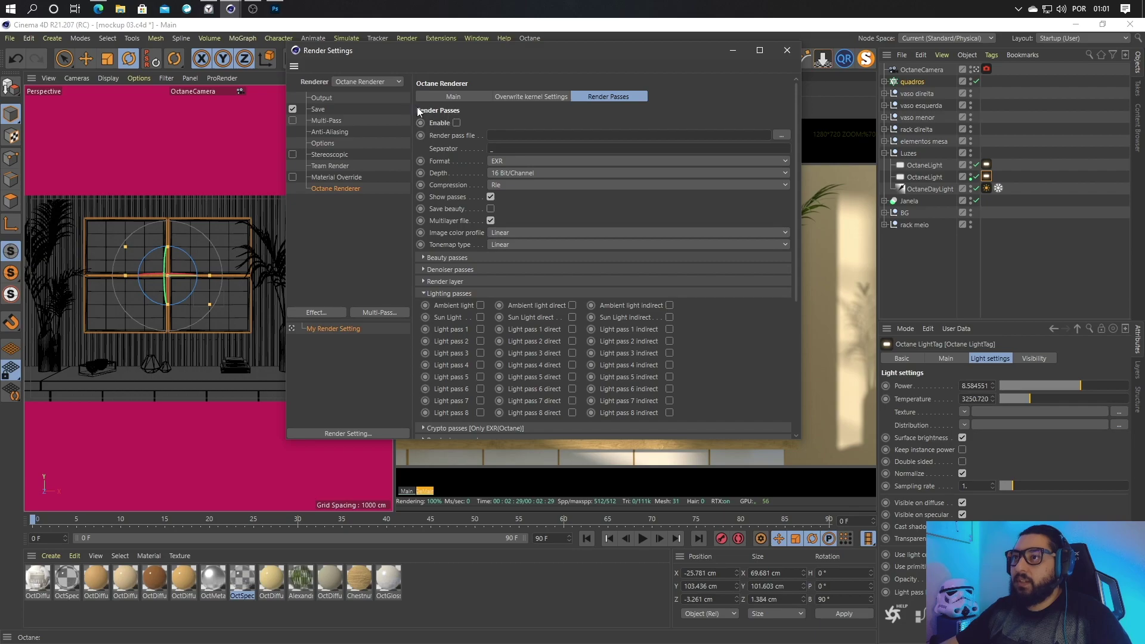
pyautogui.click(457, 122)
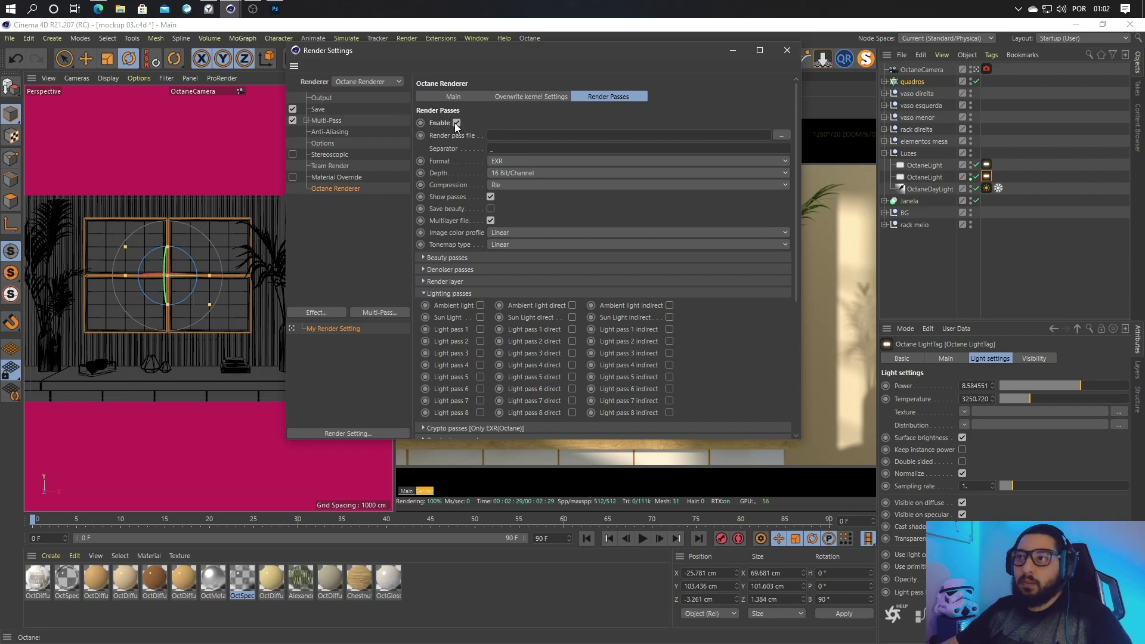
pyautogui.click(780, 136)
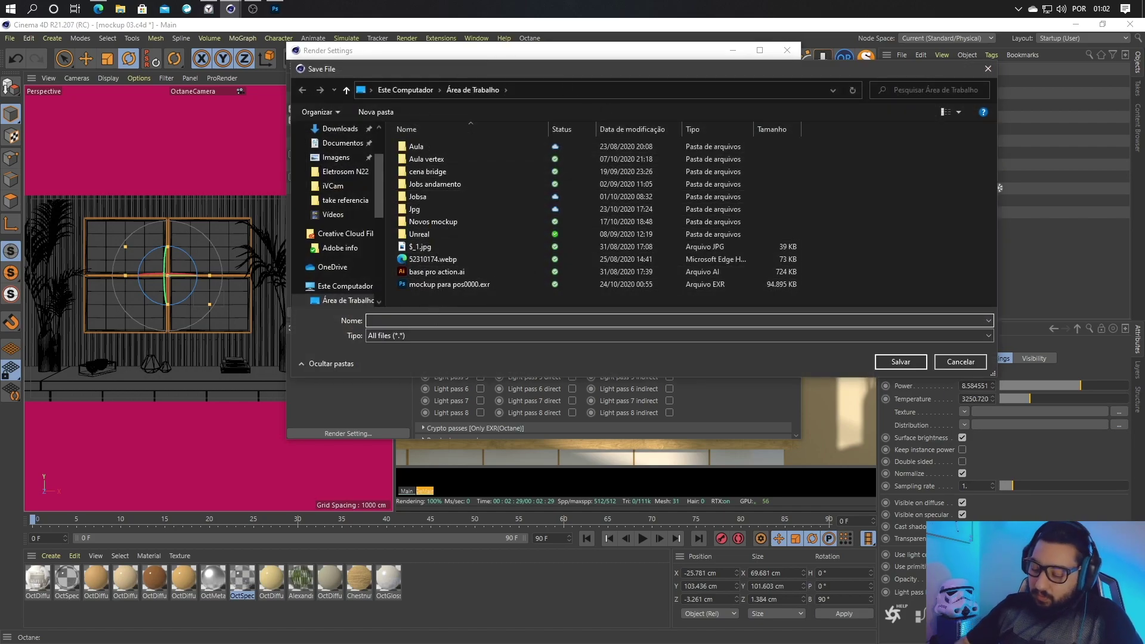
pyautogui.write('mockup')
pyautogui.press('Return')
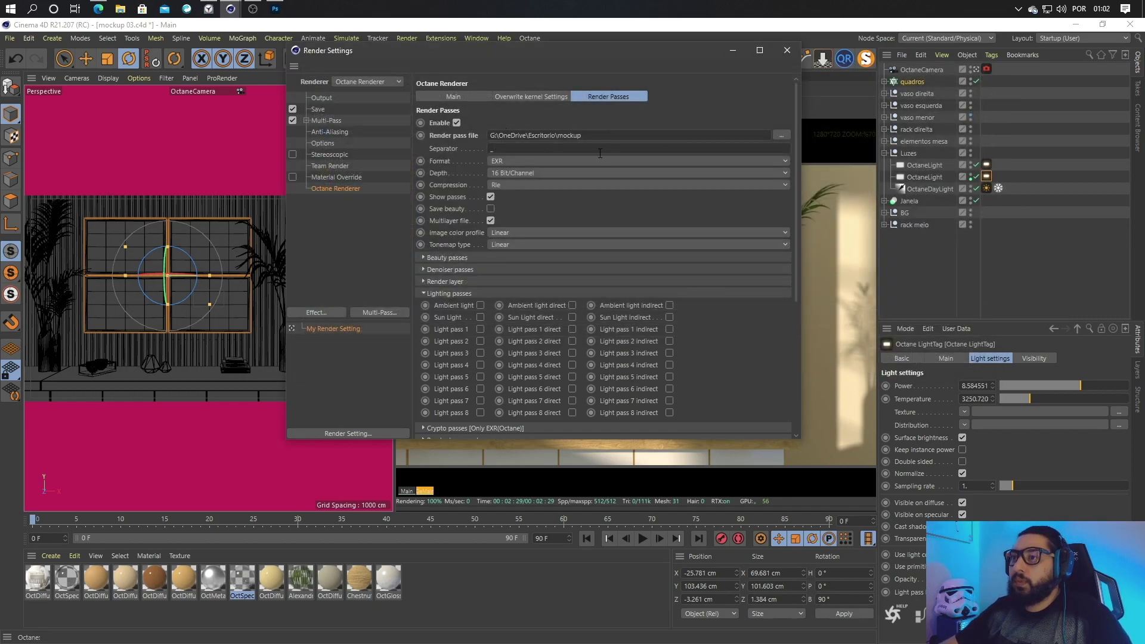
pyautogui.click(516, 162)
pyautogui.click(517, 267)
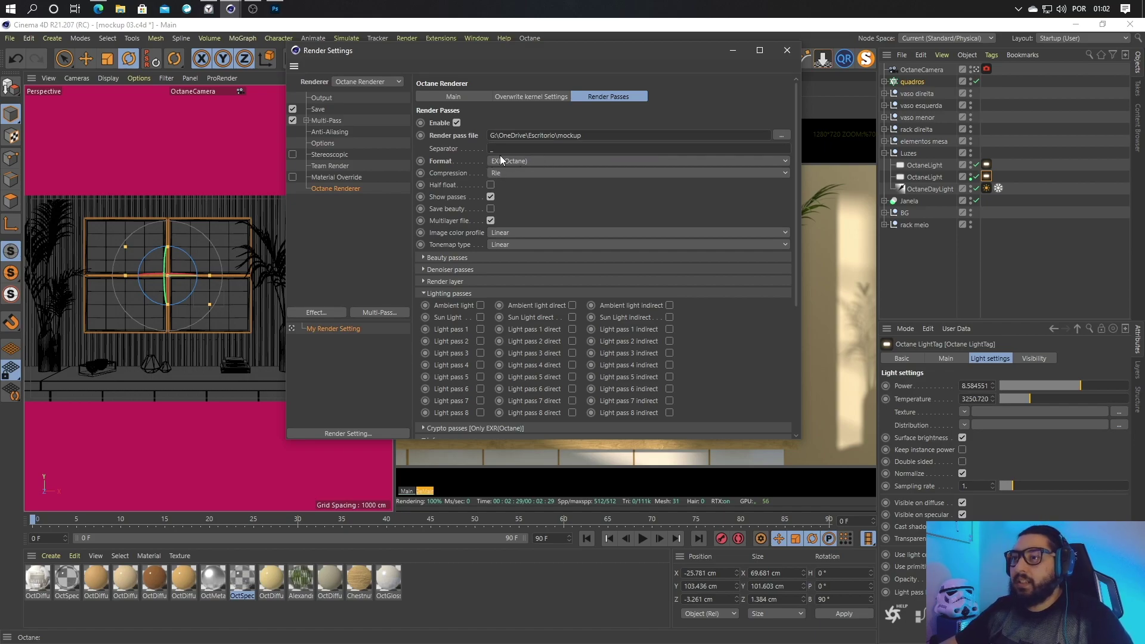
# Enable the CryptoInstance pass among the Octane crypto passes
pyautogui.click(424, 293)
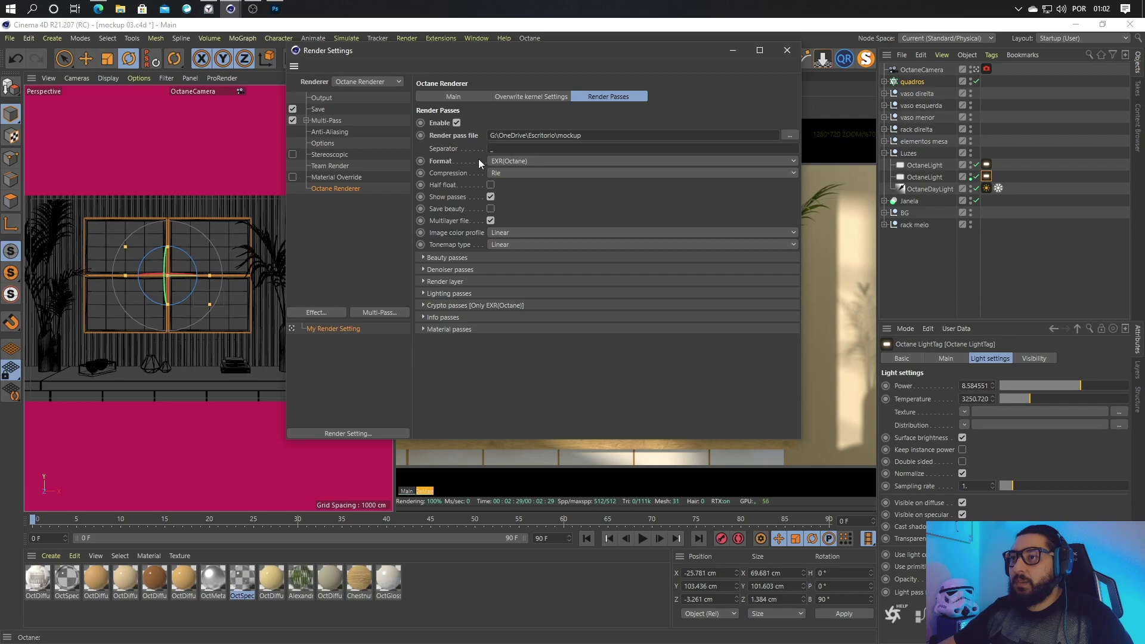
pyautogui.click(425, 306)
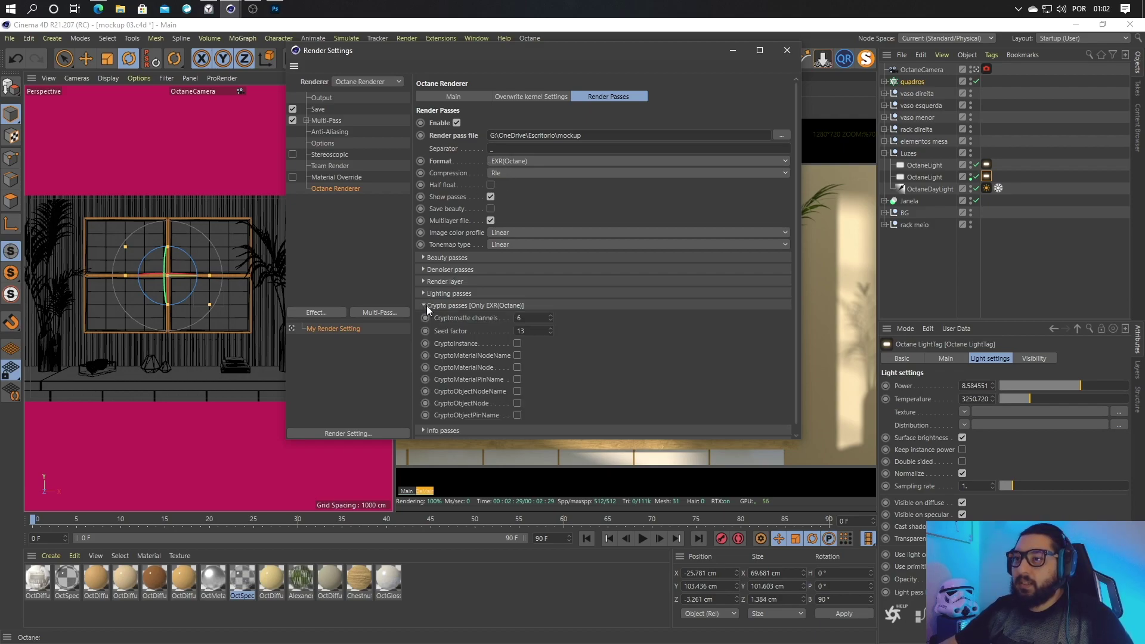
pyautogui.moveTo(651, 48); pyautogui.dragTo(517, 63)
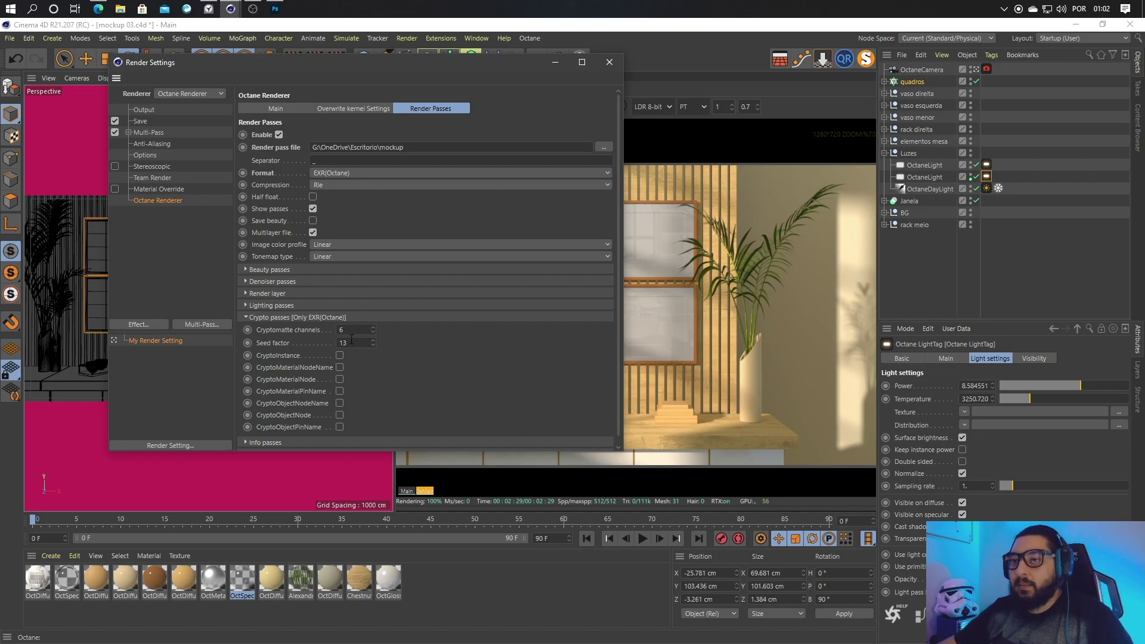
pyautogui.click(340, 355)
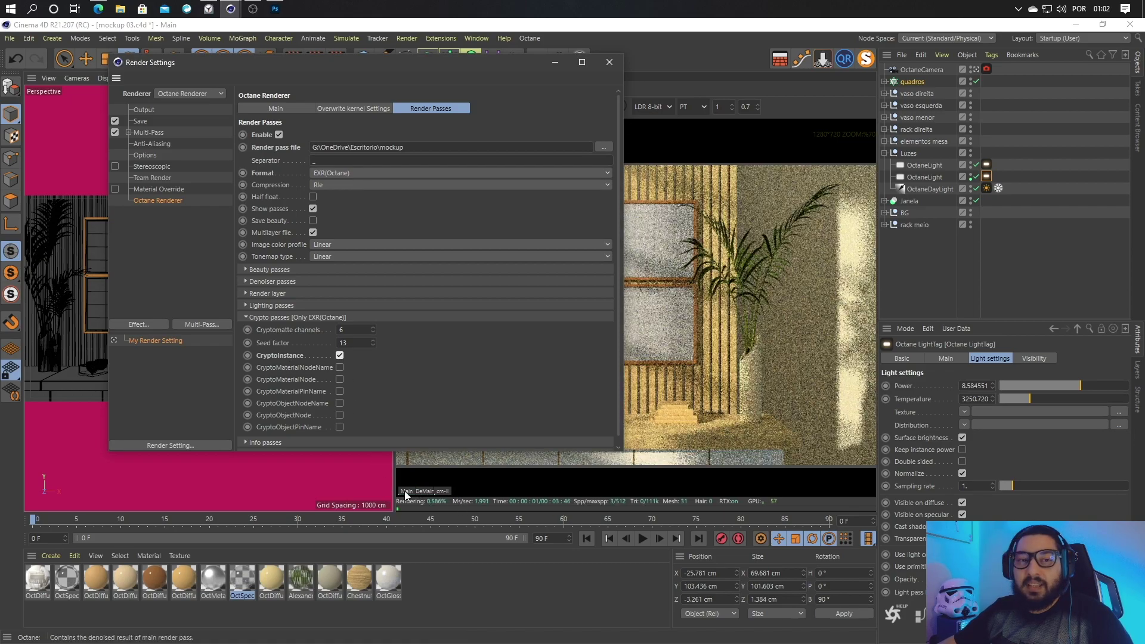
# Compare the CryptoInstance pass with the main beauty render in the live viewer
pyautogui.click(448, 491)
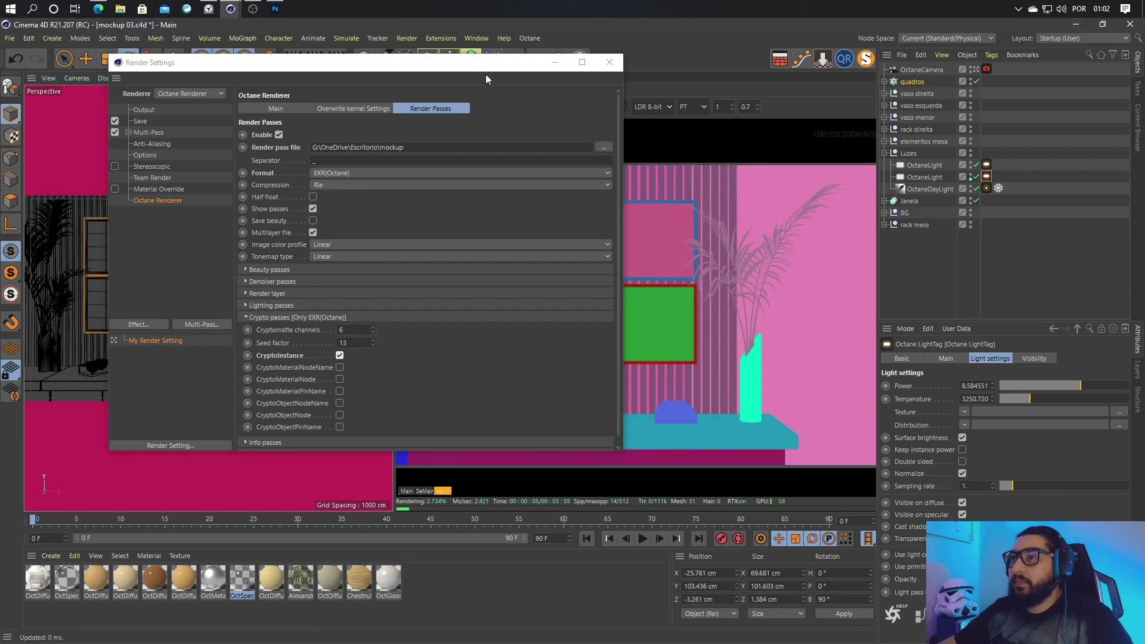
pyautogui.moveTo(499, 68); pyautogui.dragTo(278, 59)
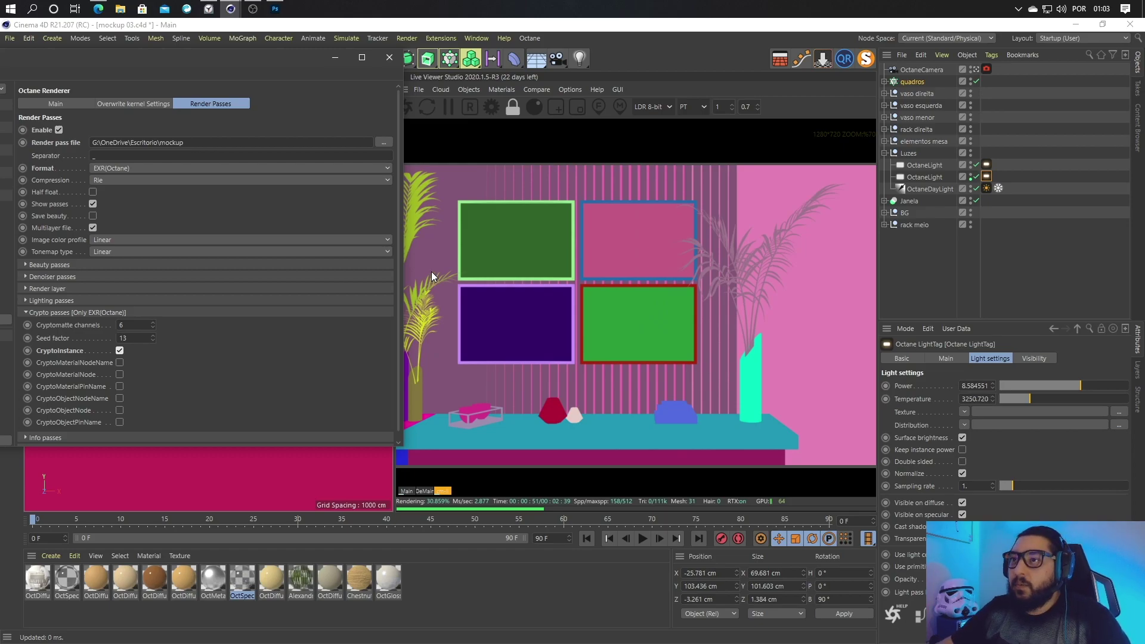
pyautogui.click(406, 492)
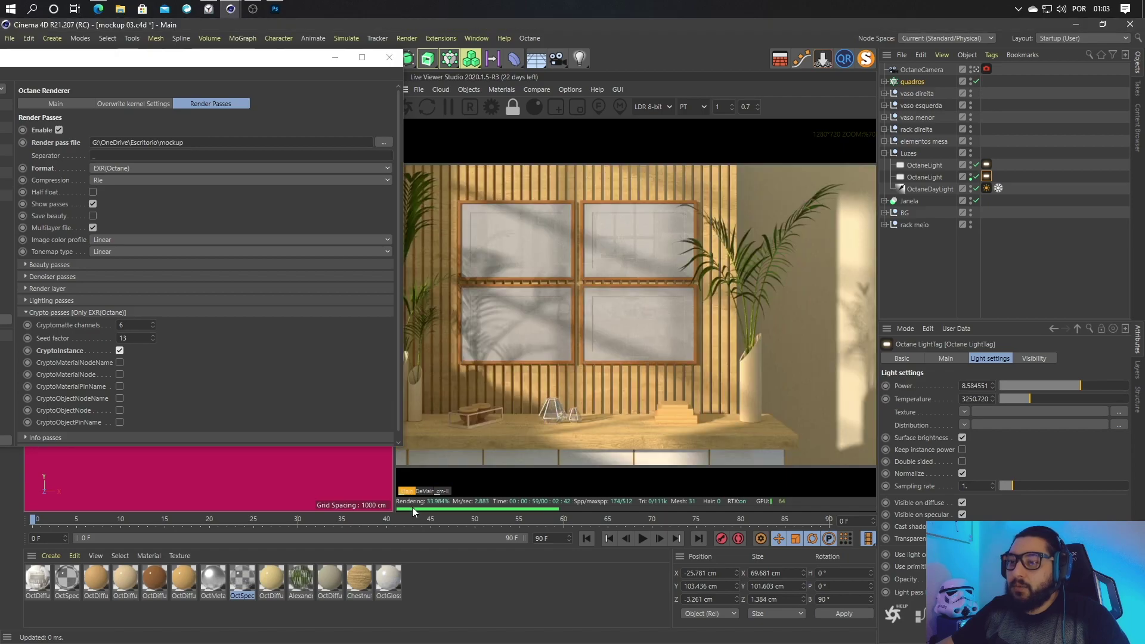
pyautogui.click(425, 492)
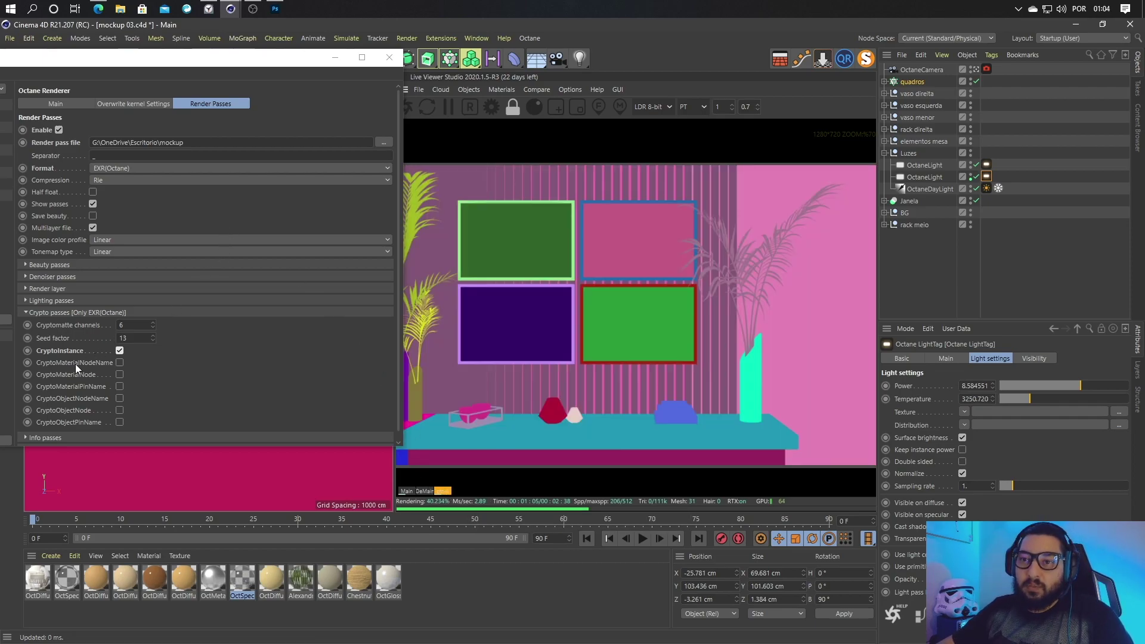
# Enable the CryptoMaterialNodeName and CryptoMaterialNode passes and compare their mattes in the live viewer
pyautogui.click(120, 363)
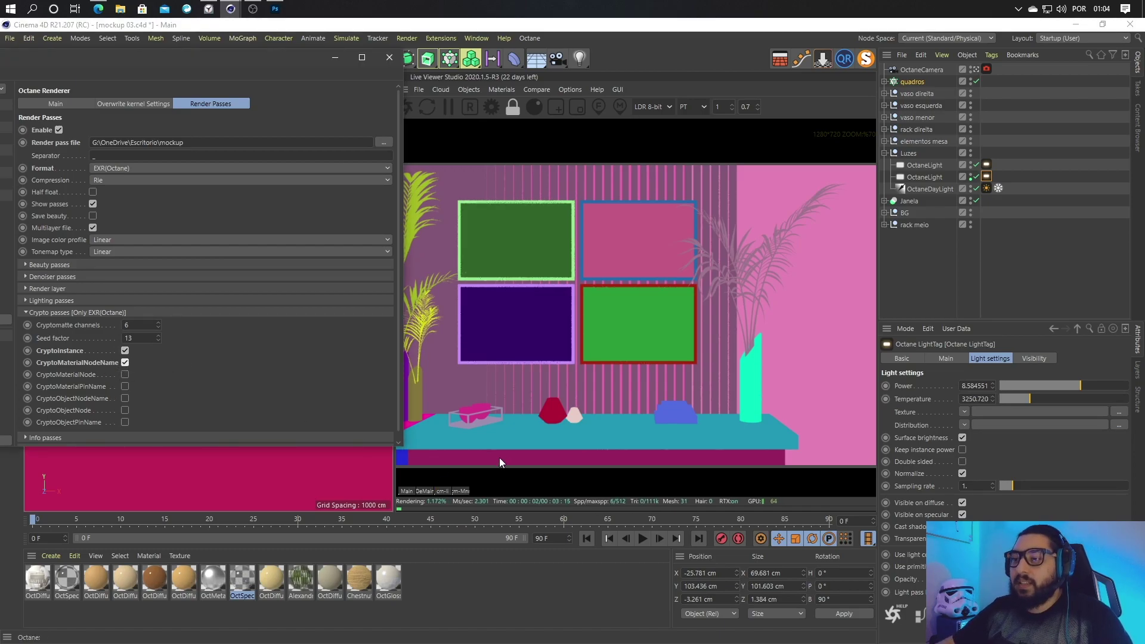
pyautogui.click(463, 491)
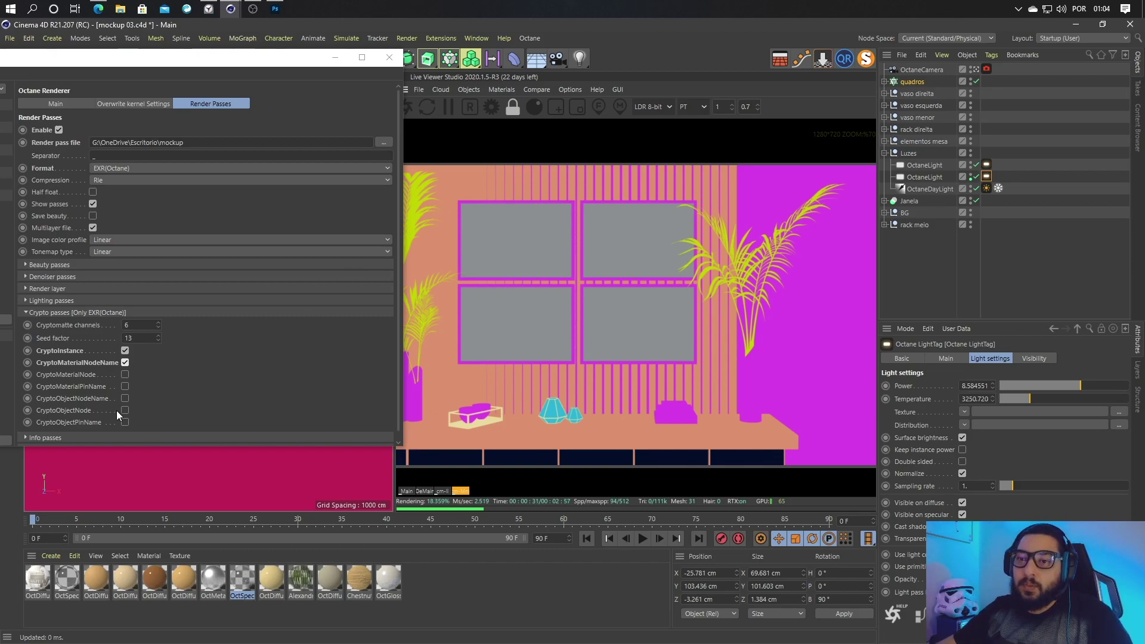
pyautogui.click(125, 374)
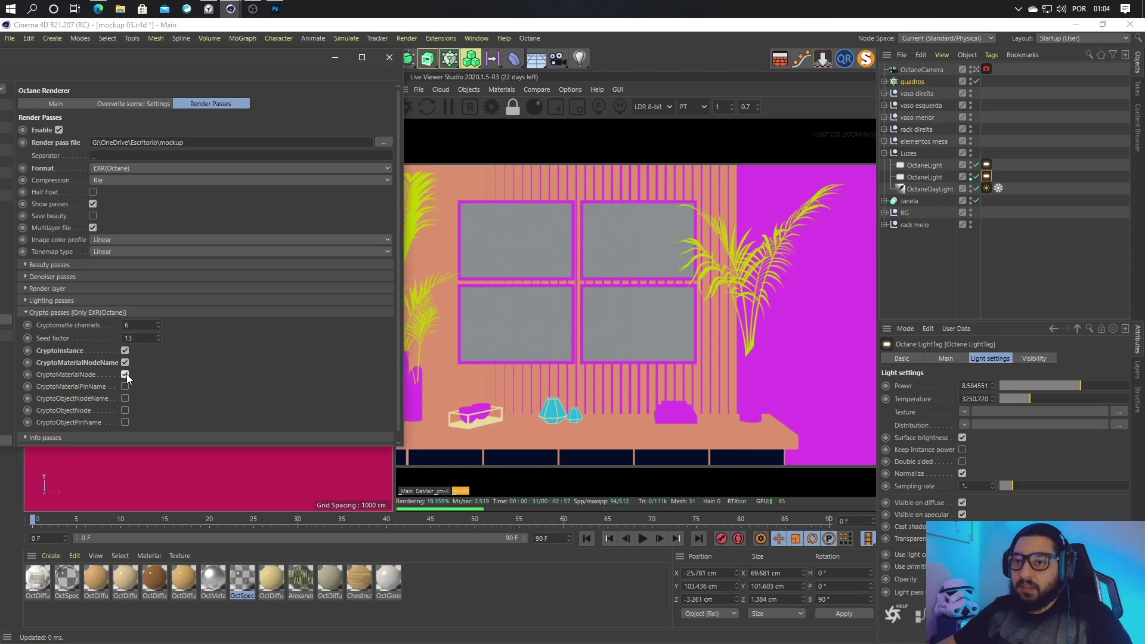
pyautogui.click(478, 492)
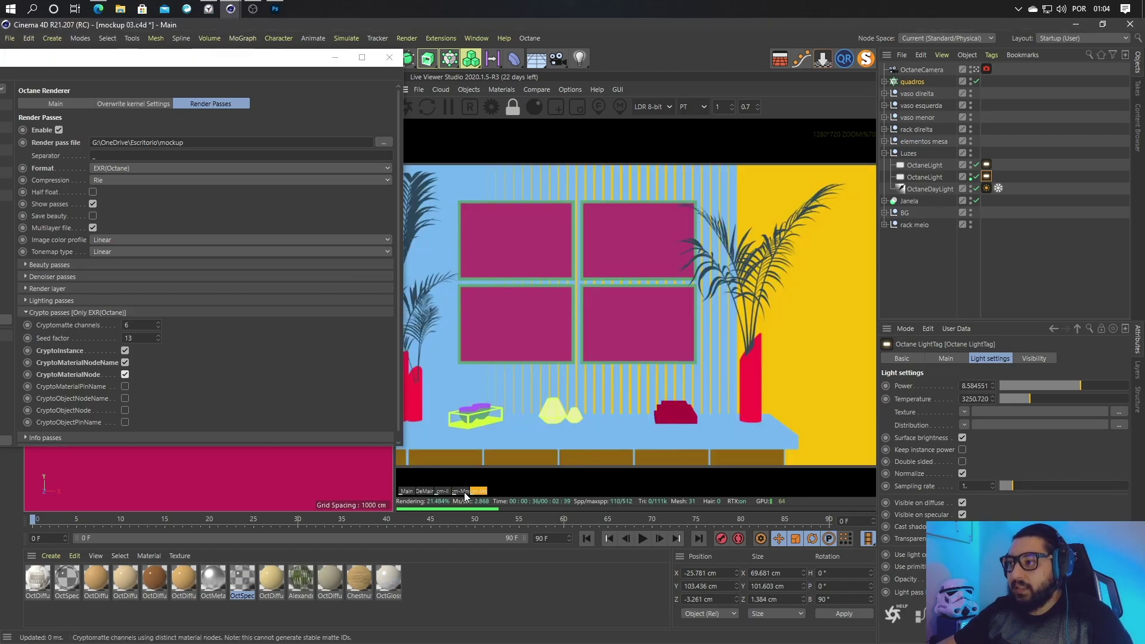
pyautogui.click(464, 492)
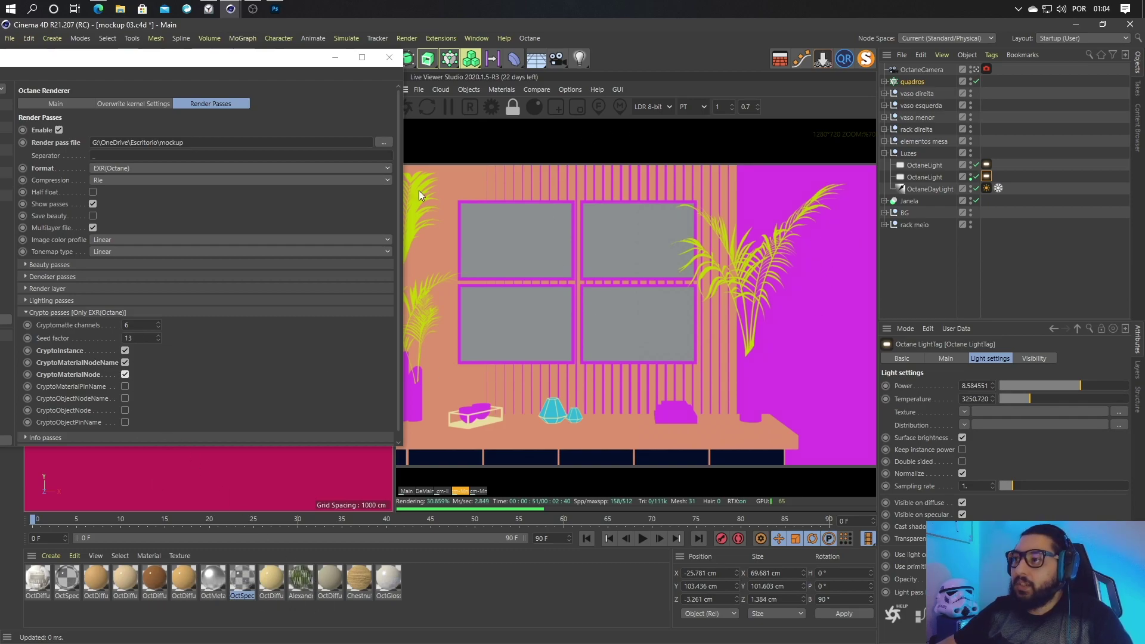
# Disable the CryptoMaterialNodeName pass, preview the CryptoMaterialNode matte, and disable that pass as well
pyautogui.click(125, 361)
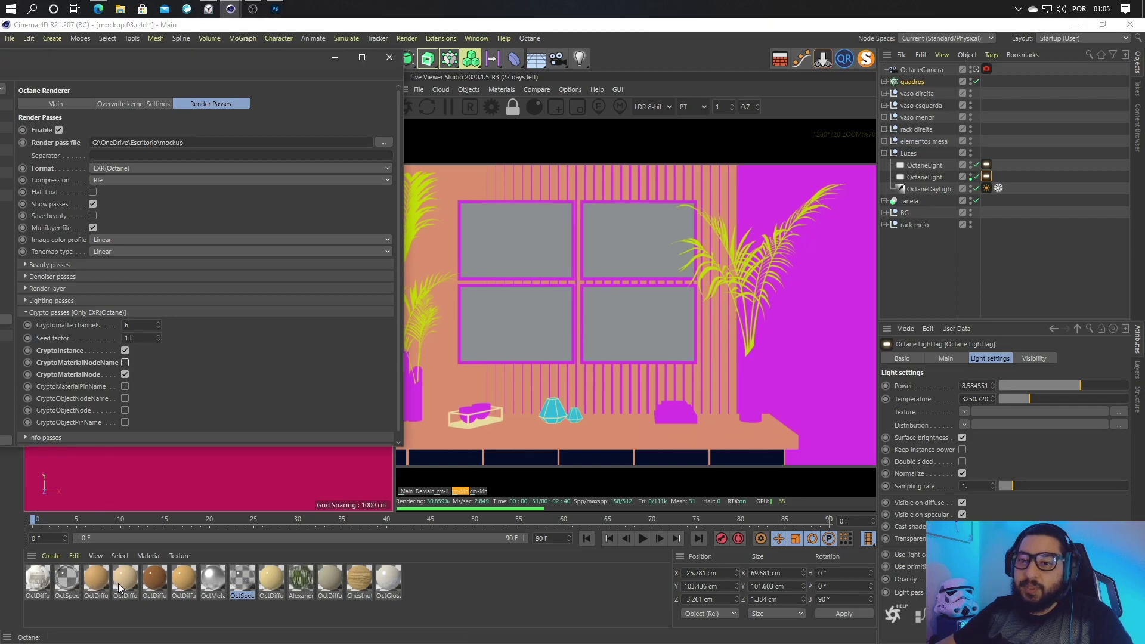
pyautogui.click(473, 491)
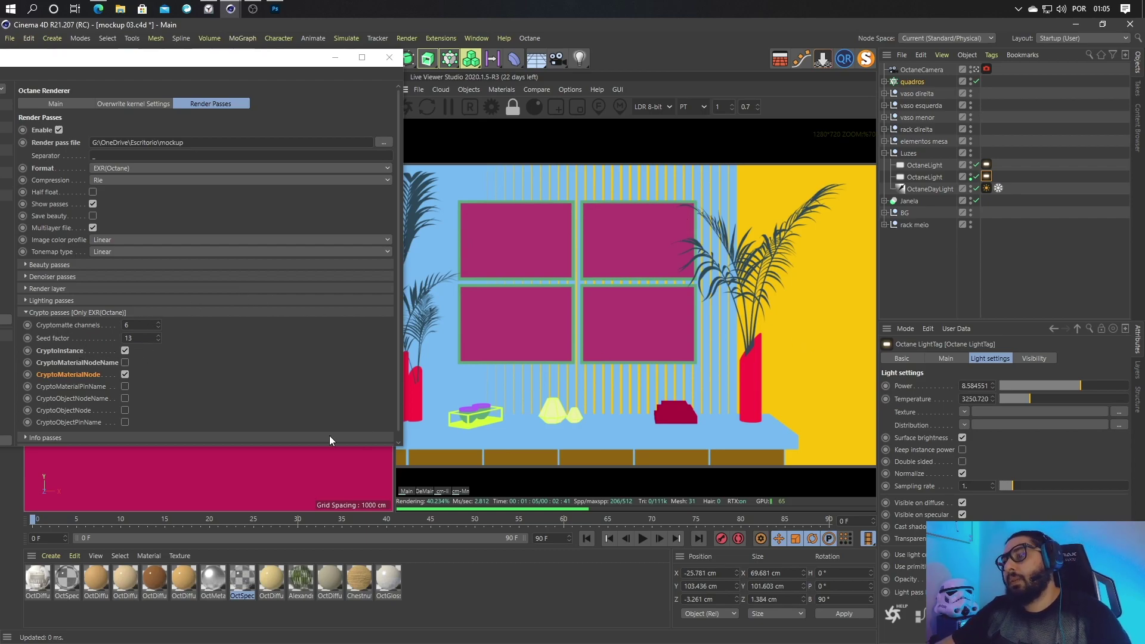
pyautogui.click(125, 375)
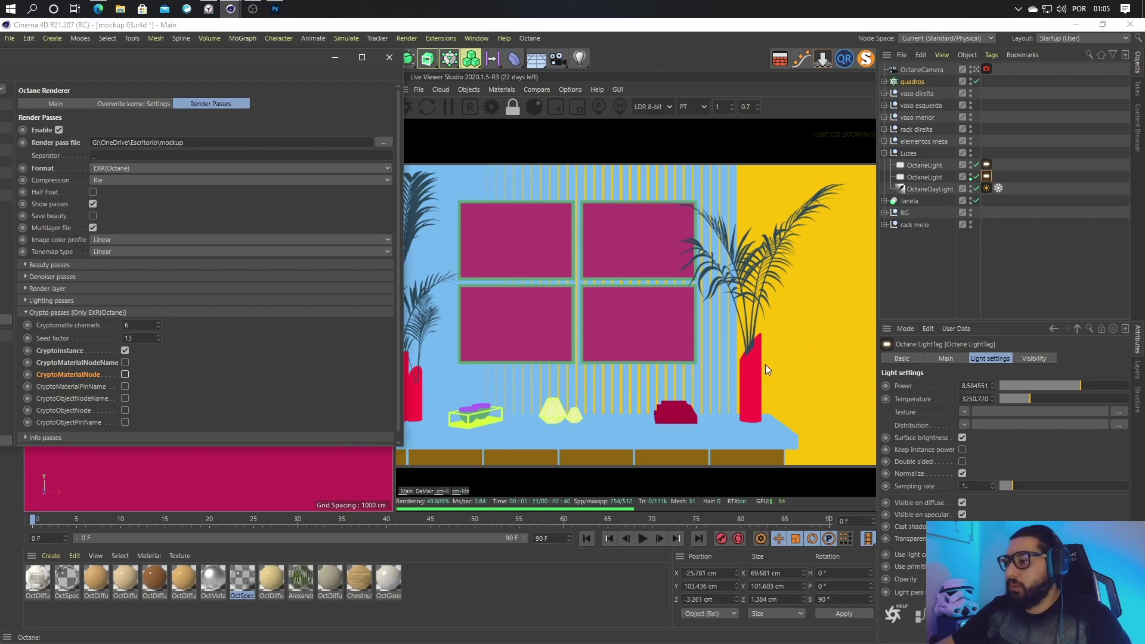
# Enable the Ambient light and Sun Light passes among the Octane lighting passes, previewing the ambient light in the live viewer
pyautogui.click(25, 313)
pyautogui.click(26, 300)
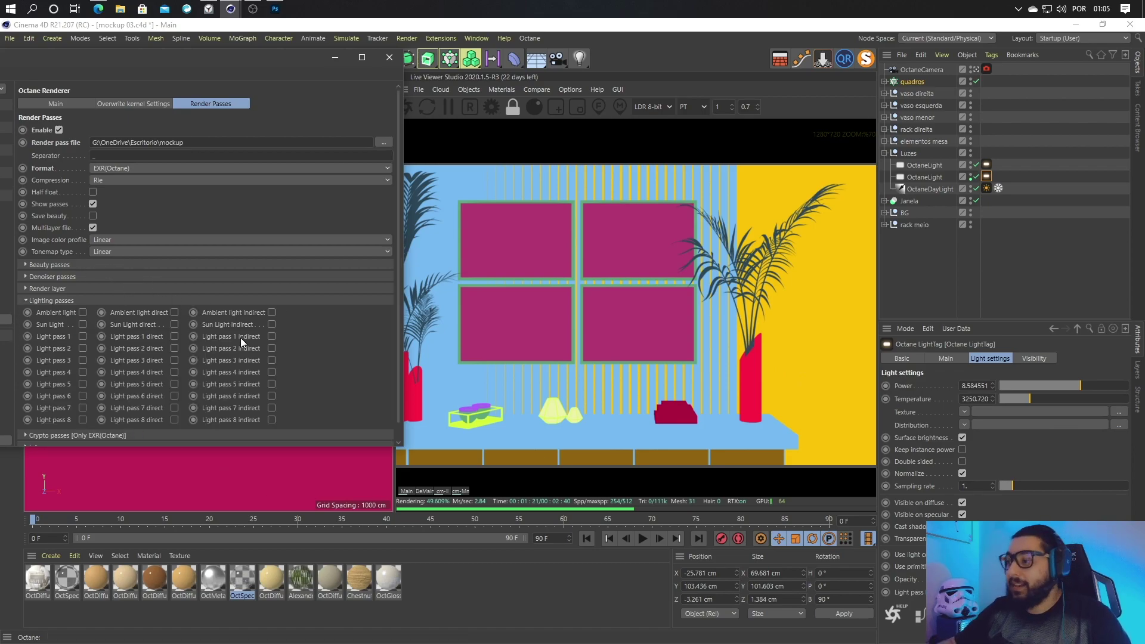
pyautogui.click(407, 492)
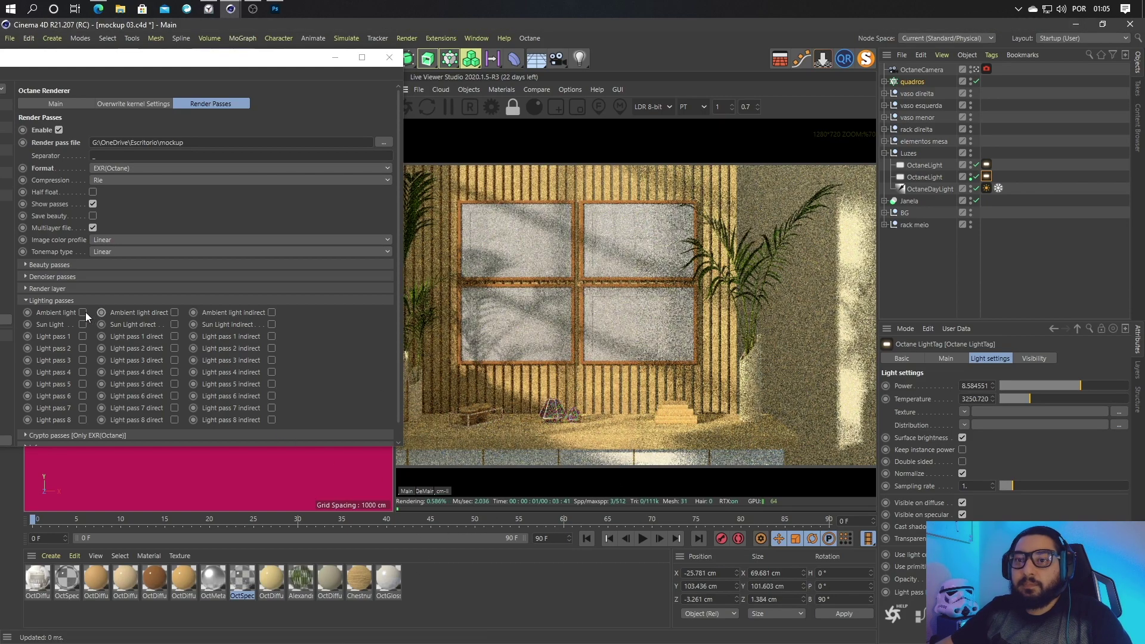
pyautogui.click(84, 313)
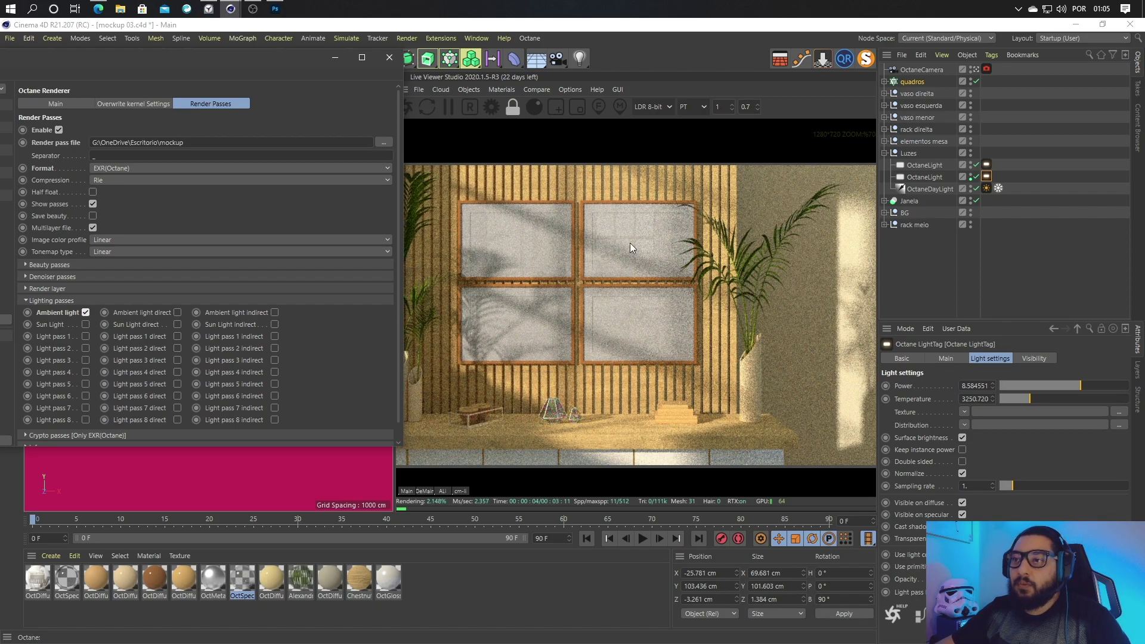
pyautogui.click(444, 492)
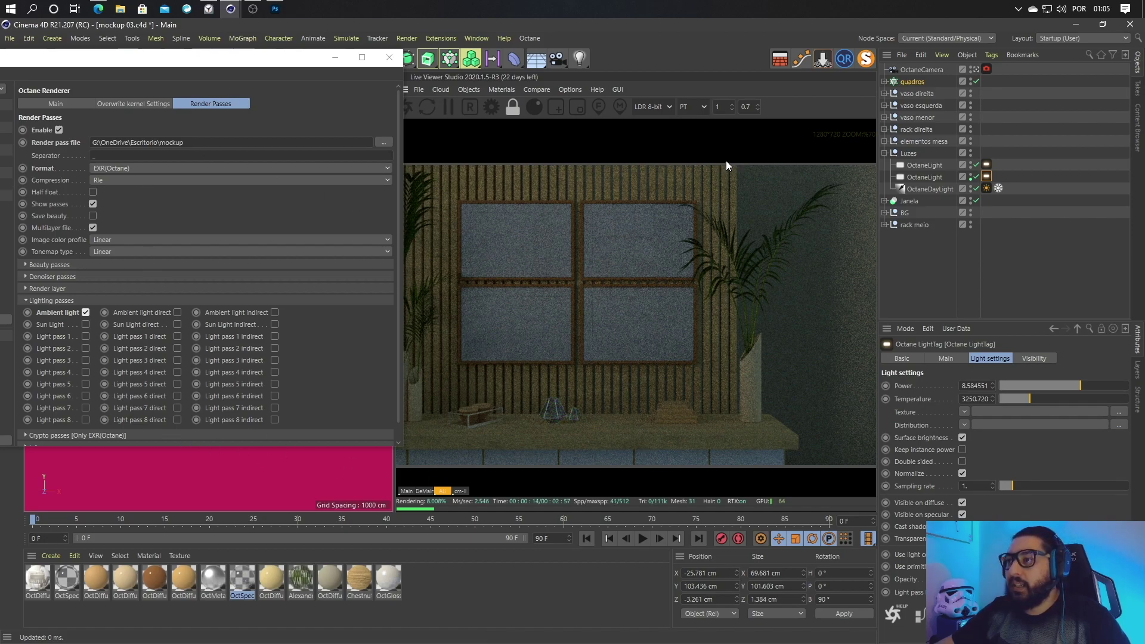
pyautogui.click(85, 325)
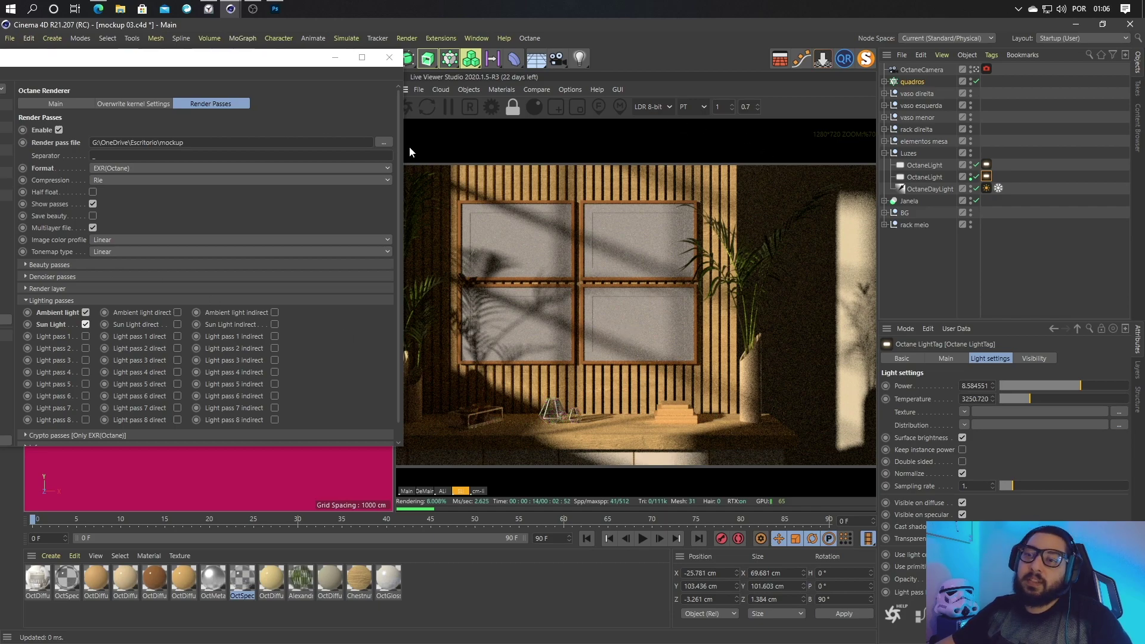
# Enable the Light pass 1 lighting pass and inspect the light tag settings of both OctaneLight objects in the Luzes group
pyautogui.click(85, 336)
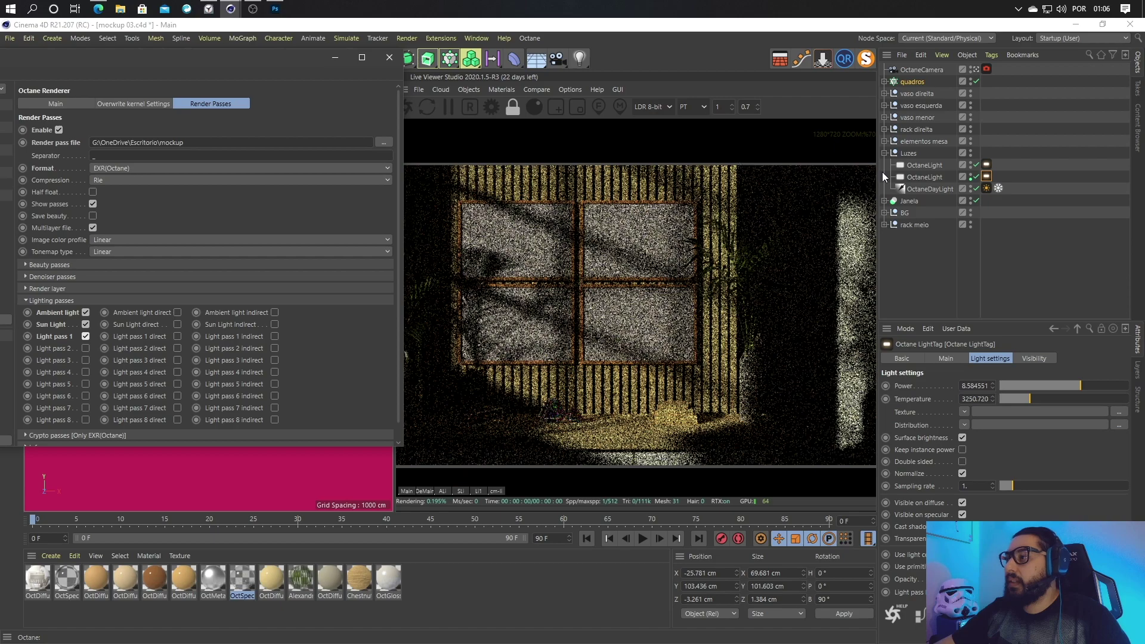
pyautogui.click(925, 177)
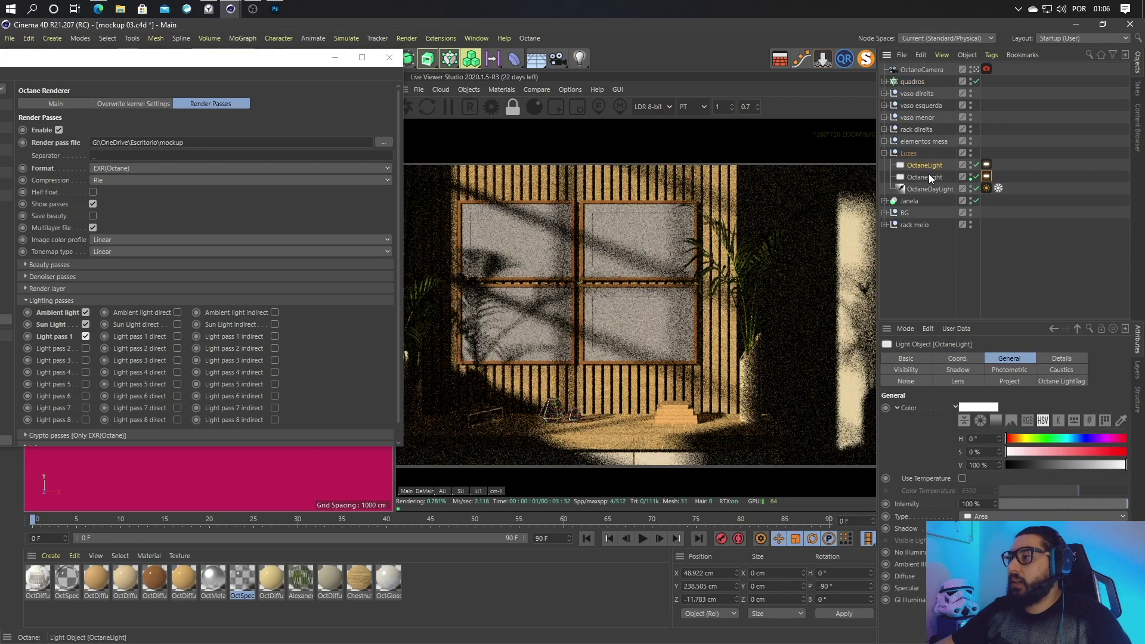
pyautogui.click(987, 164)
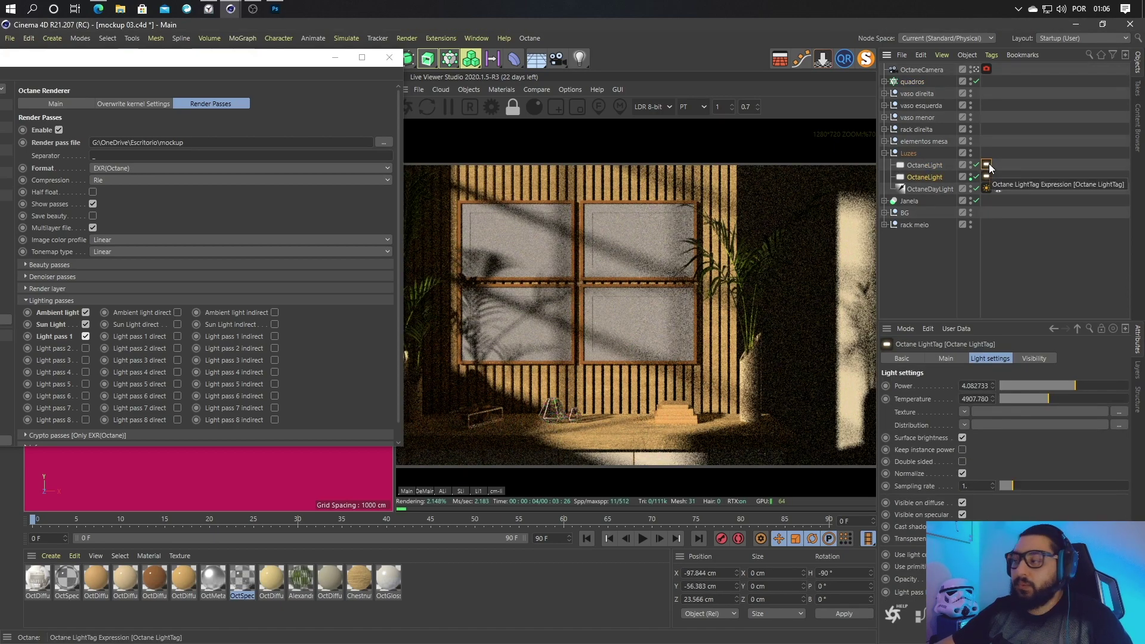
pyautogui.click(922, 165)
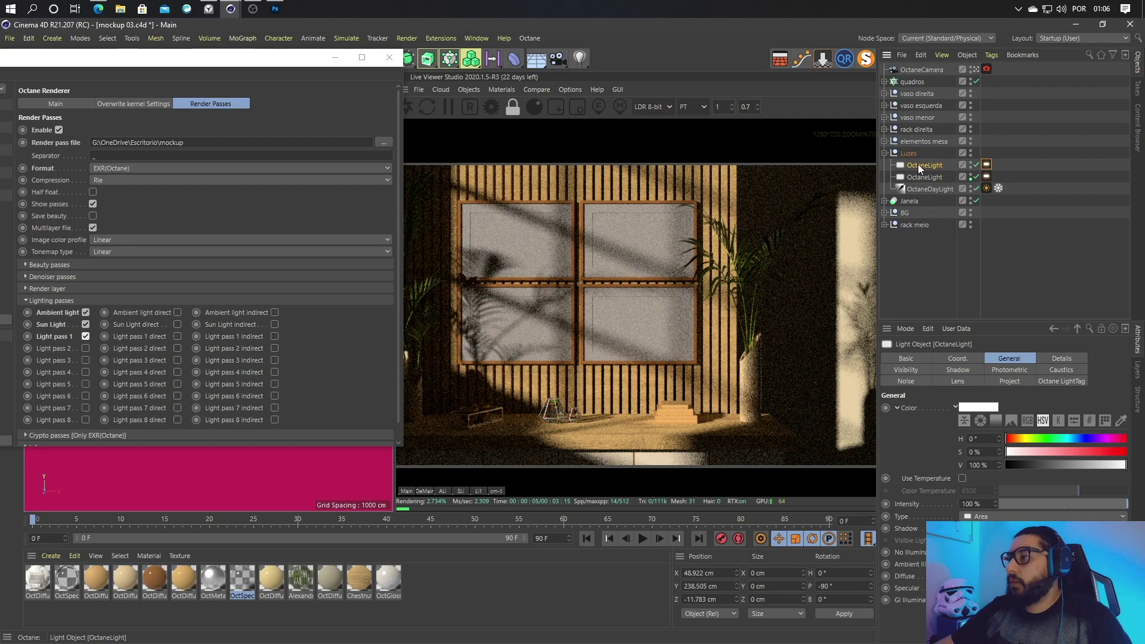
pyautogui.click(987, 167)
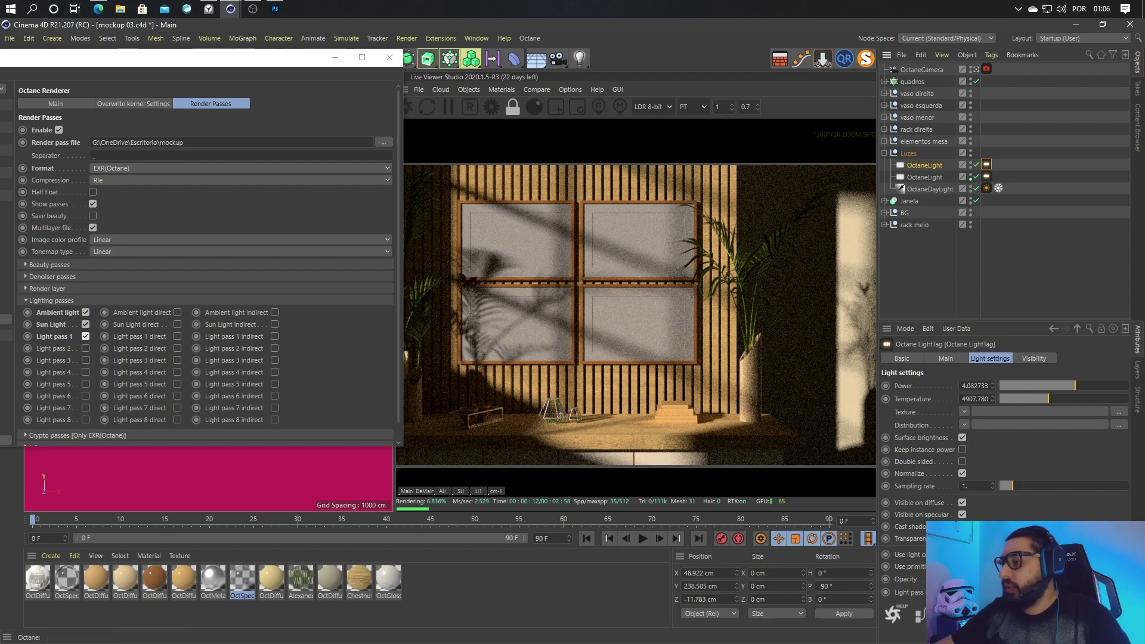
pyautogui.click(987, 177)
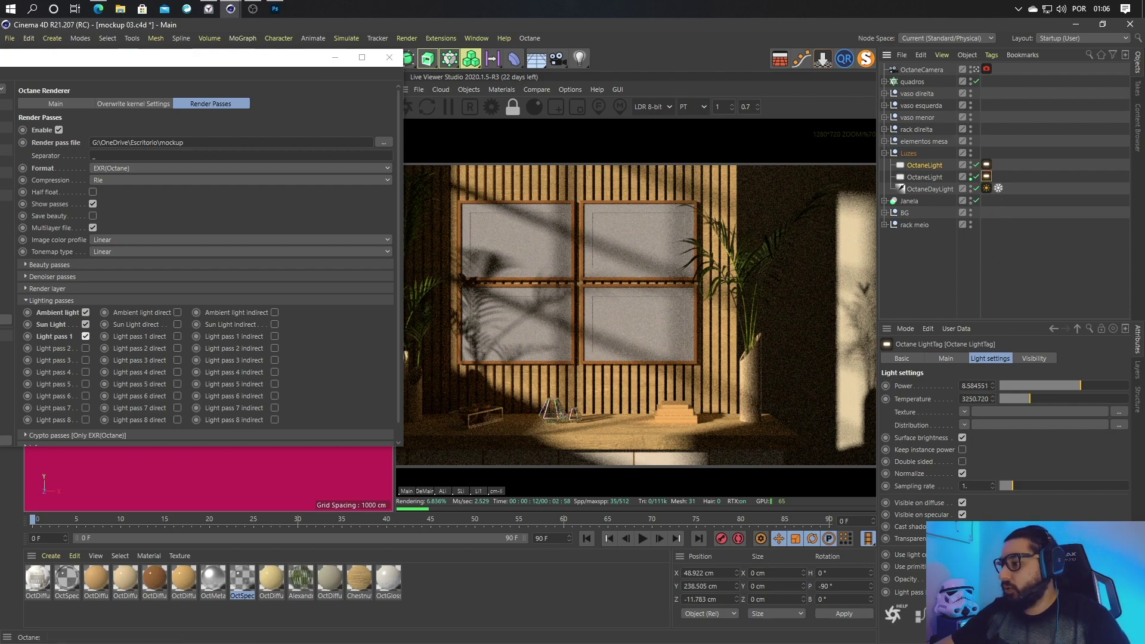
pyautogui.click(987, 164)
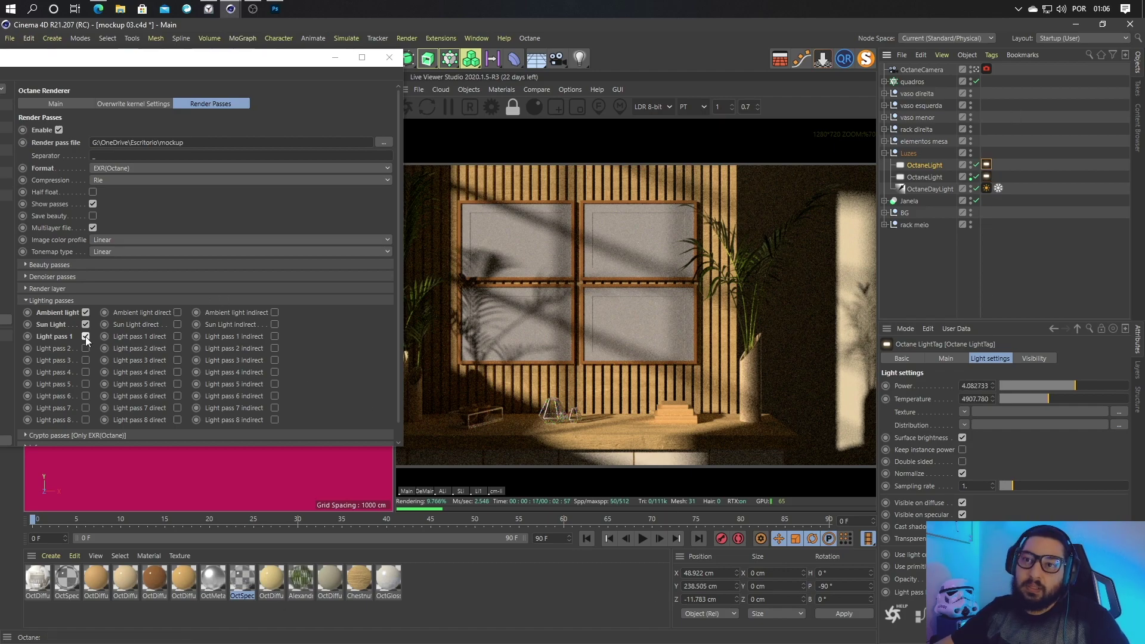
# Preview Light pass 1 in the live viewer, and enable and preview the Light pass 2 lighting pass
pyautogui.click(478, 491)
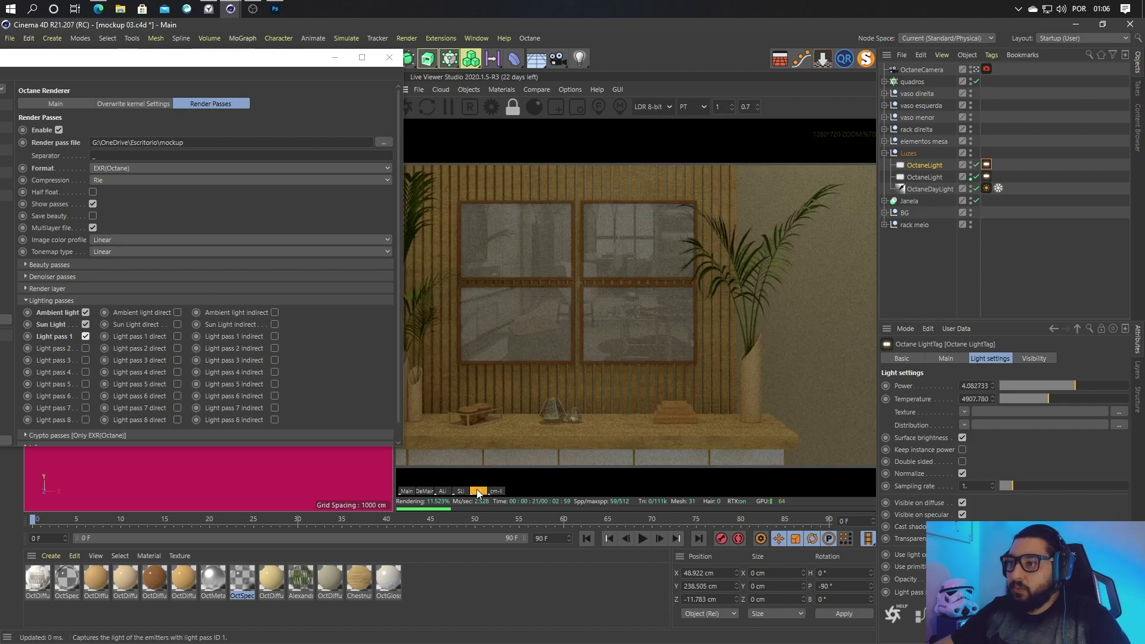
pyautogui.click(85, 348)
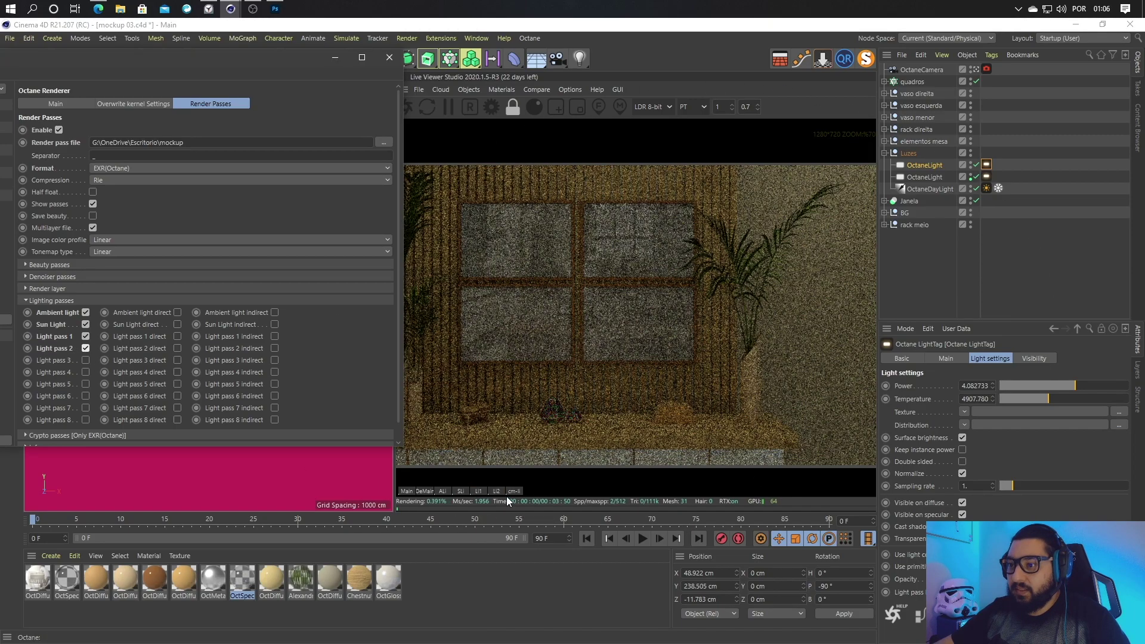
pyautogui.click(497, 491)
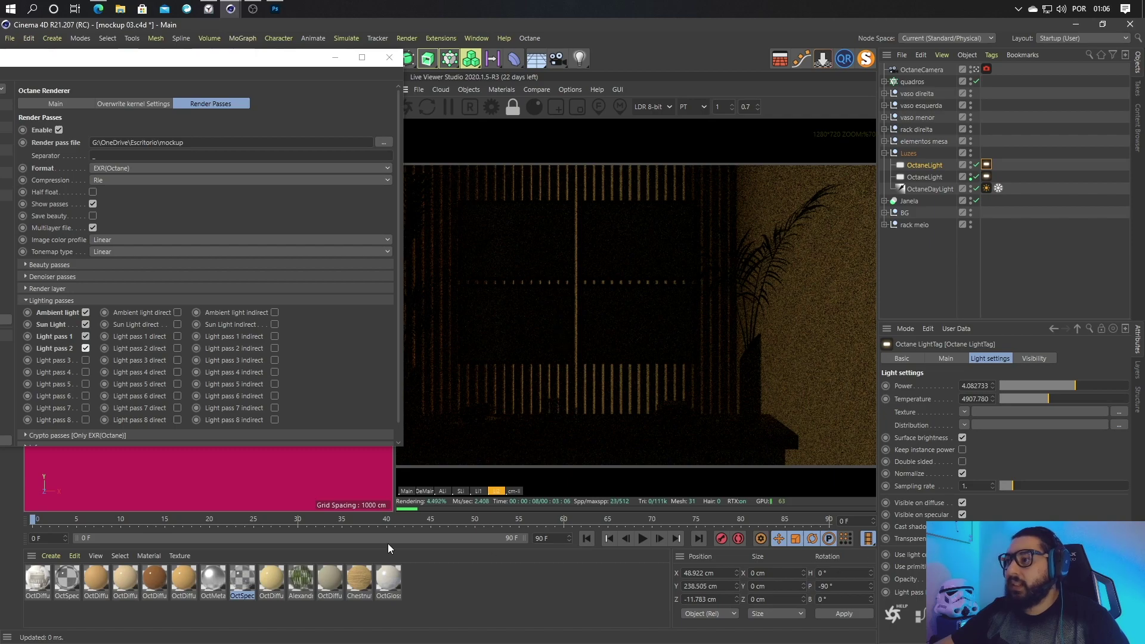
# Compare the two light passes and the ambient light pass with the main beauty render in the live viewer
pyautogui.click(482, 491)
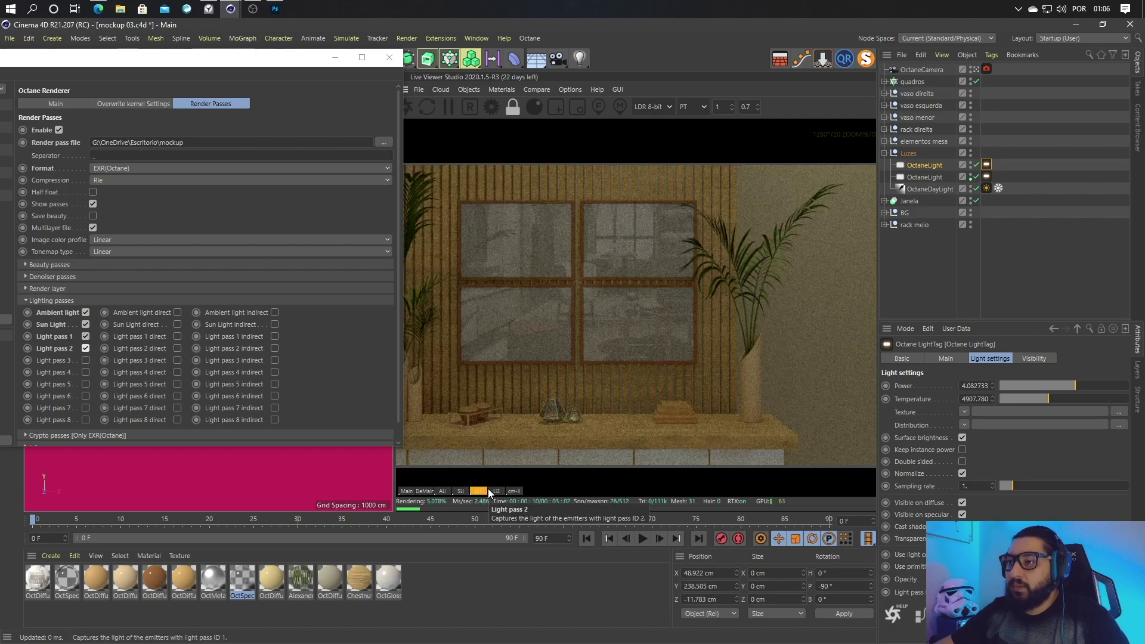
pyautogui.click(495, 489)
pyautogui.click(445, 491)
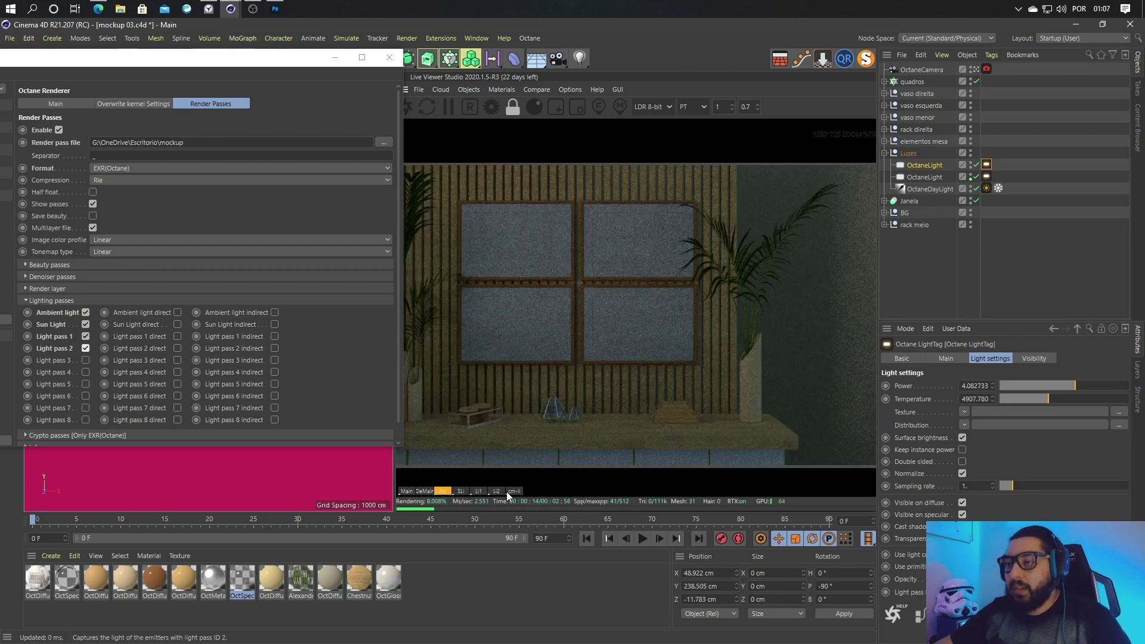
pyautogui.click(508, 492)
pyautogui.click(496, 491)
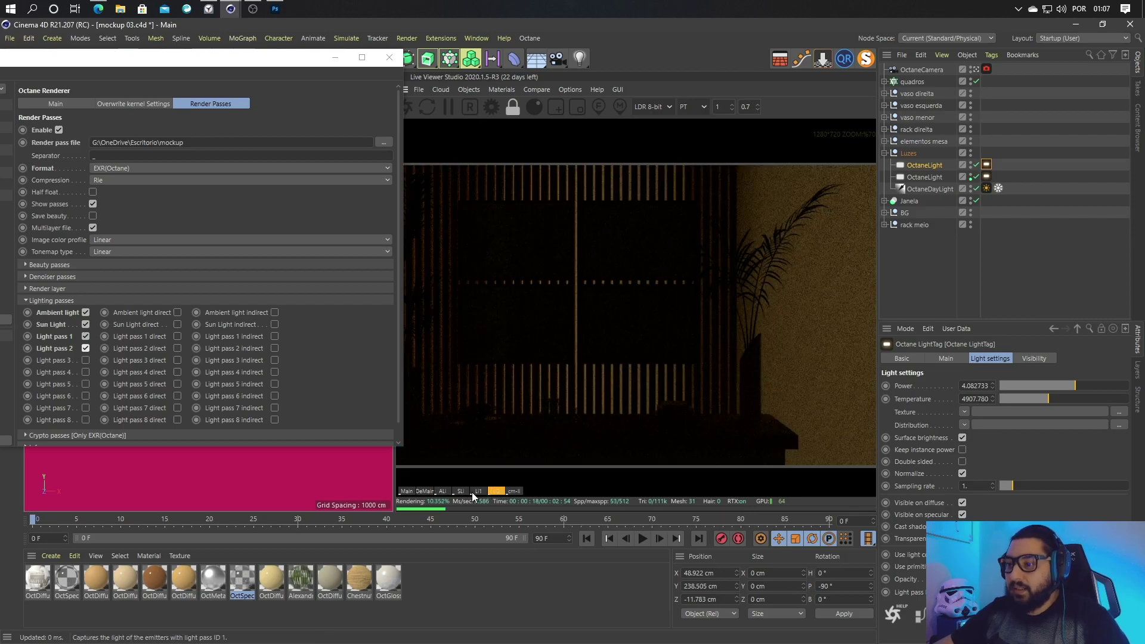
pyautogui.click(408, 491)
pyautogui.click(431, 490)
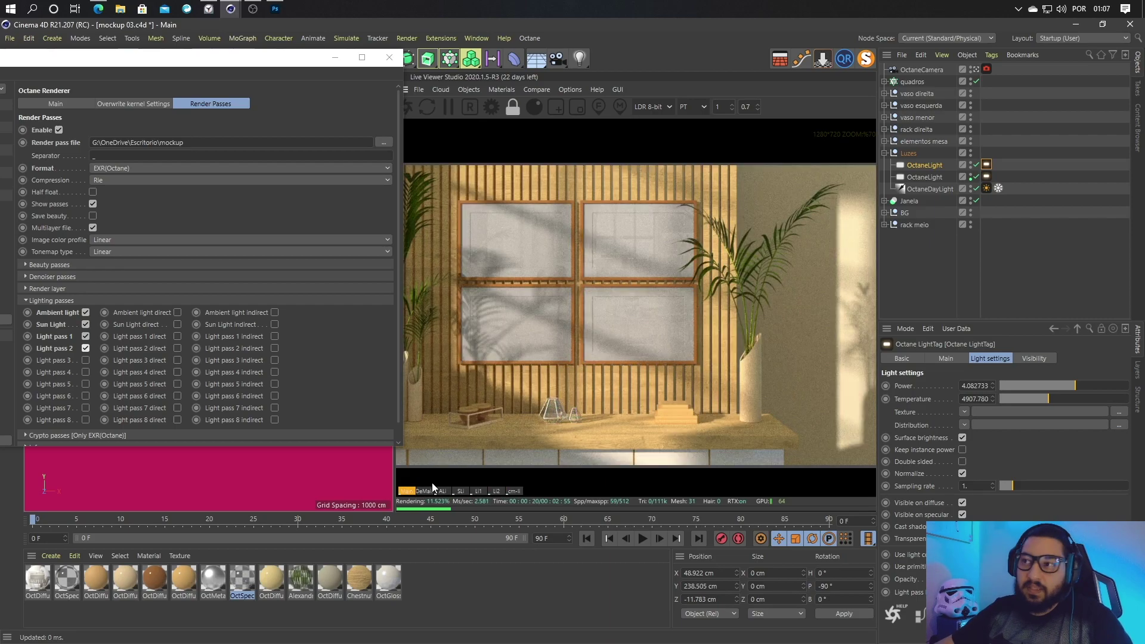
pyautogui.click(442, 490)
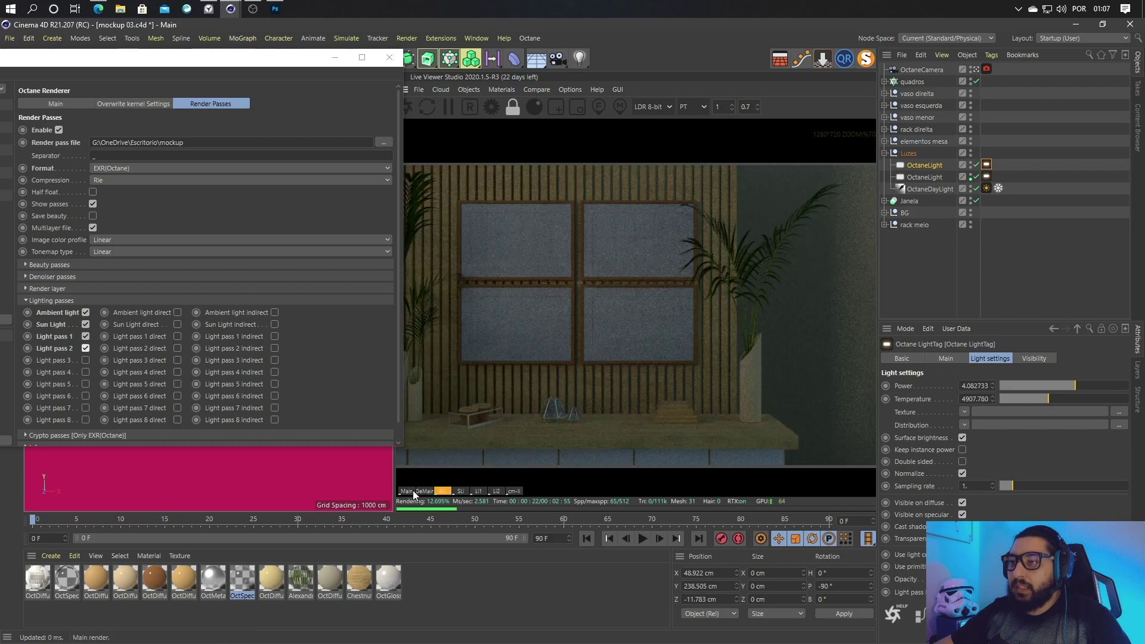
pyautogui.click(408, 491)
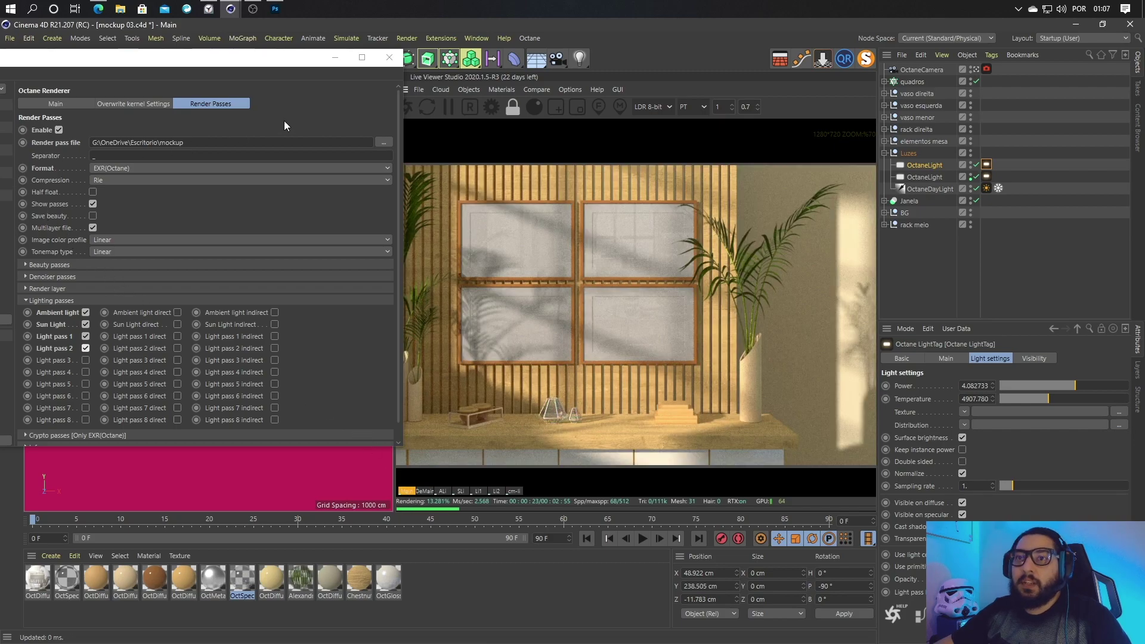
# Enable the Save beauty option and the Denoised beauty pass in the Octane render pass settings
pyautogui.click(396, 62)
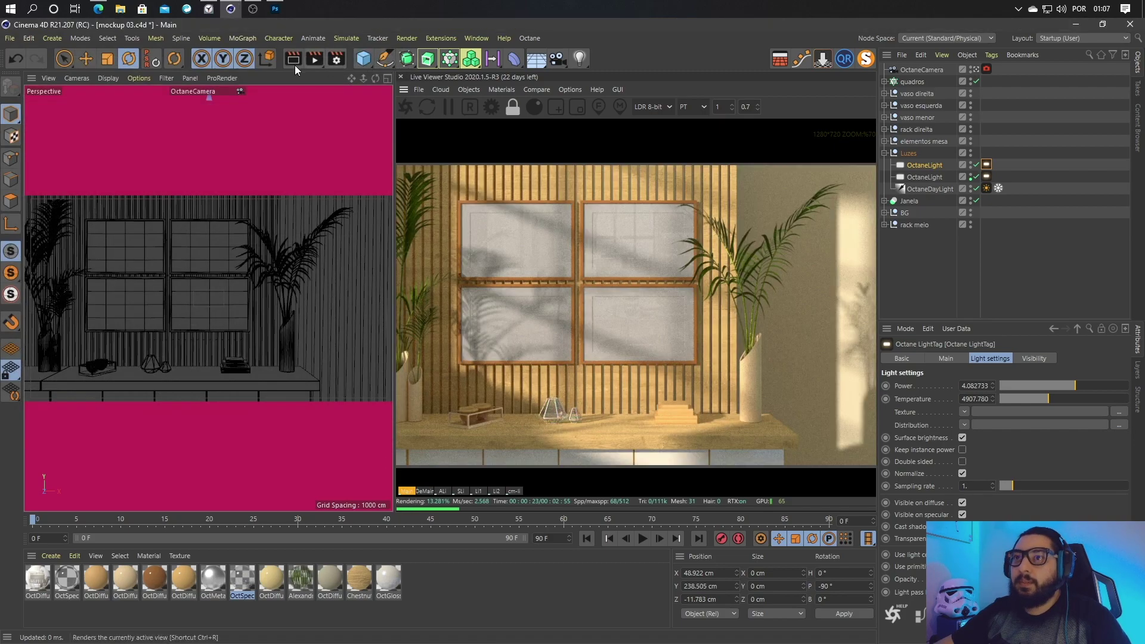
pyautogui.click(337, 60)
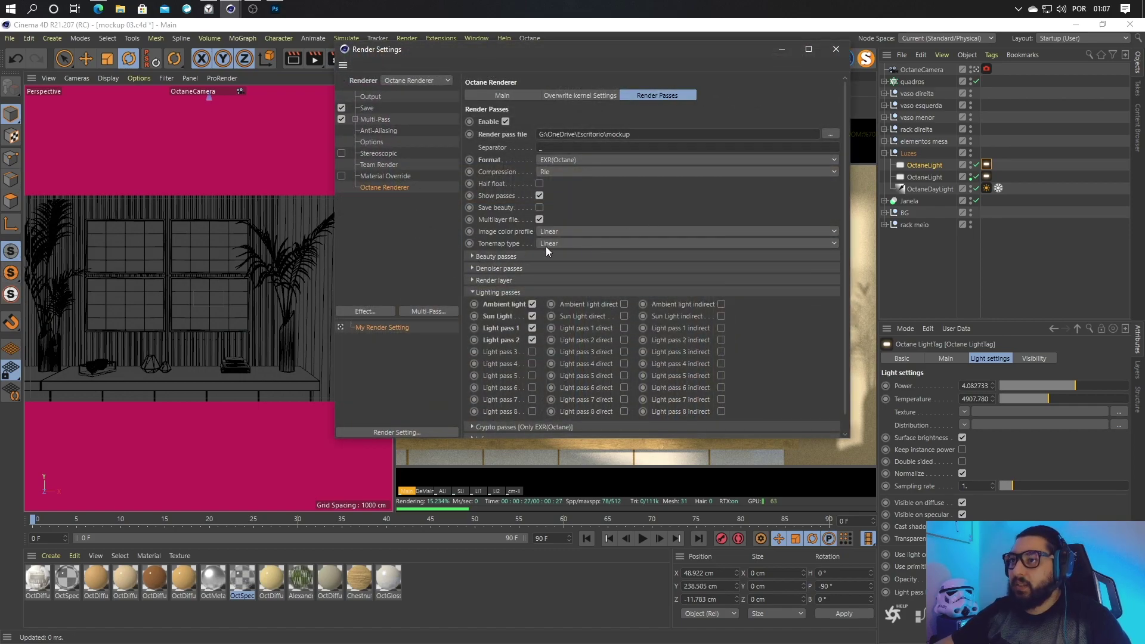
pyautogui.click(540, 207)
pyautogui.click(474, 257)
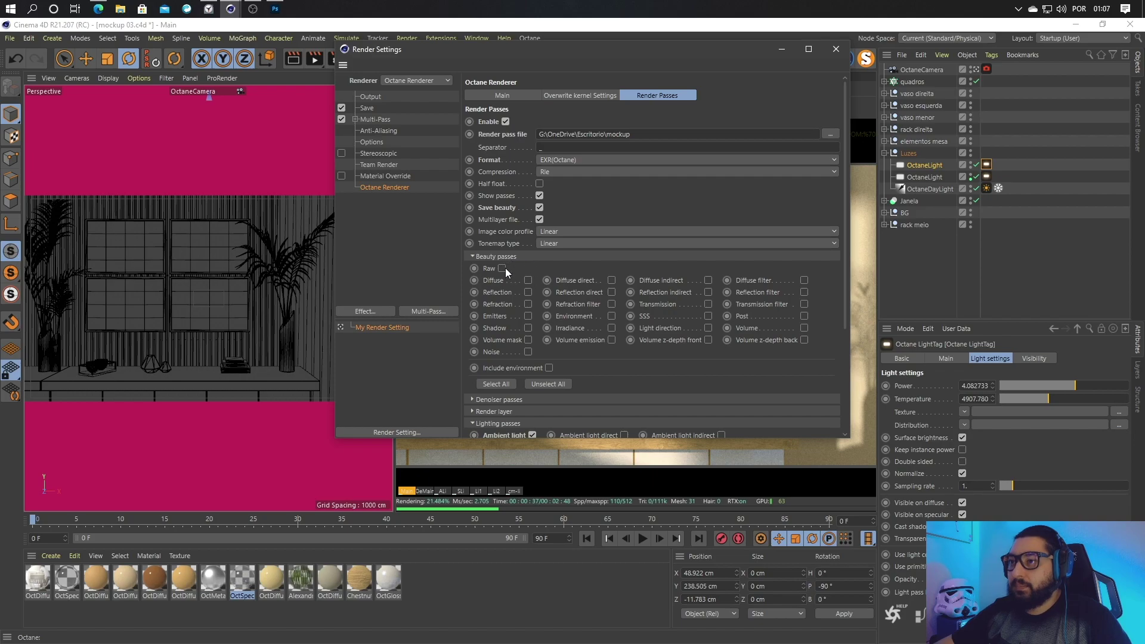
pyautogui.click(476, 256)
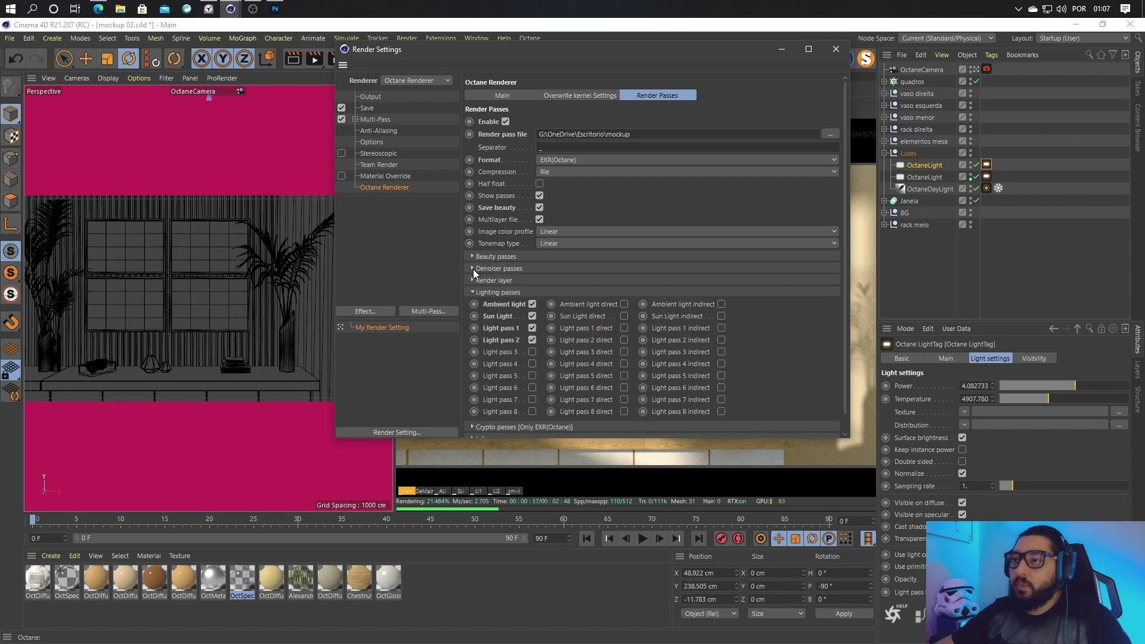
pyautogui.click(474, 268)
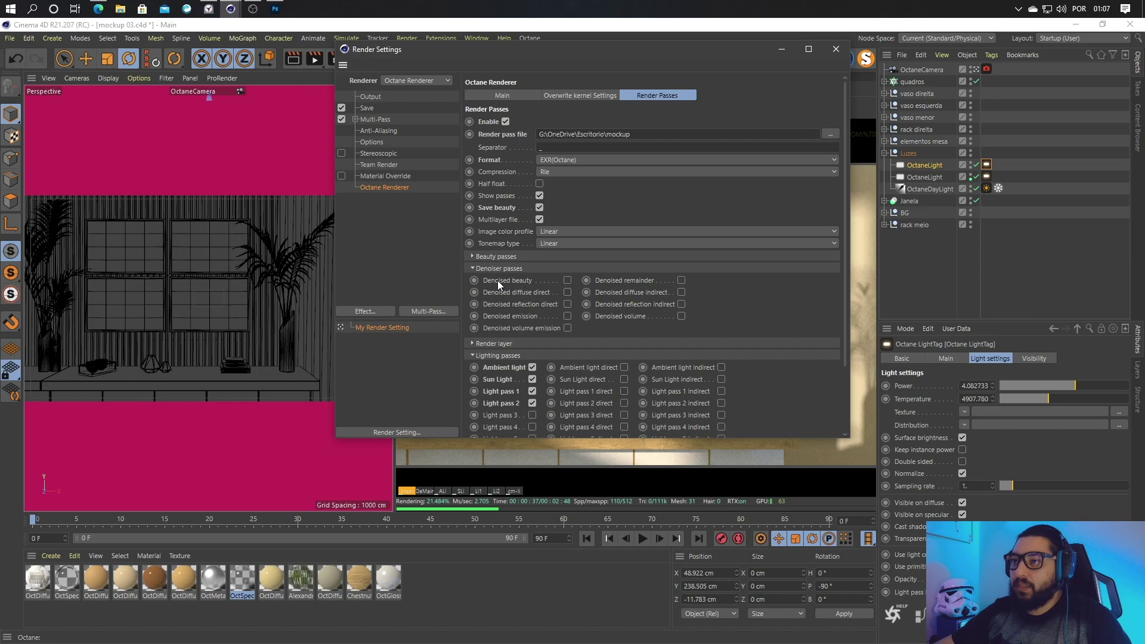
pyautogui.click(568, 281)
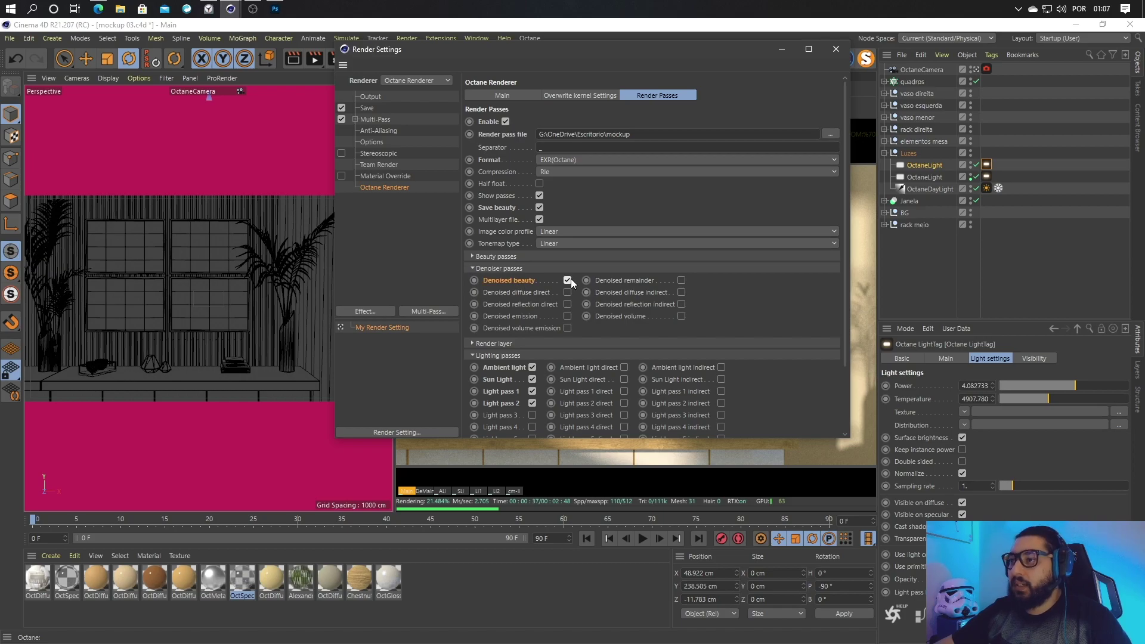
# Close the render settings and render the mockup project to the Picture Viewer
pyautogui.click(835, 49)
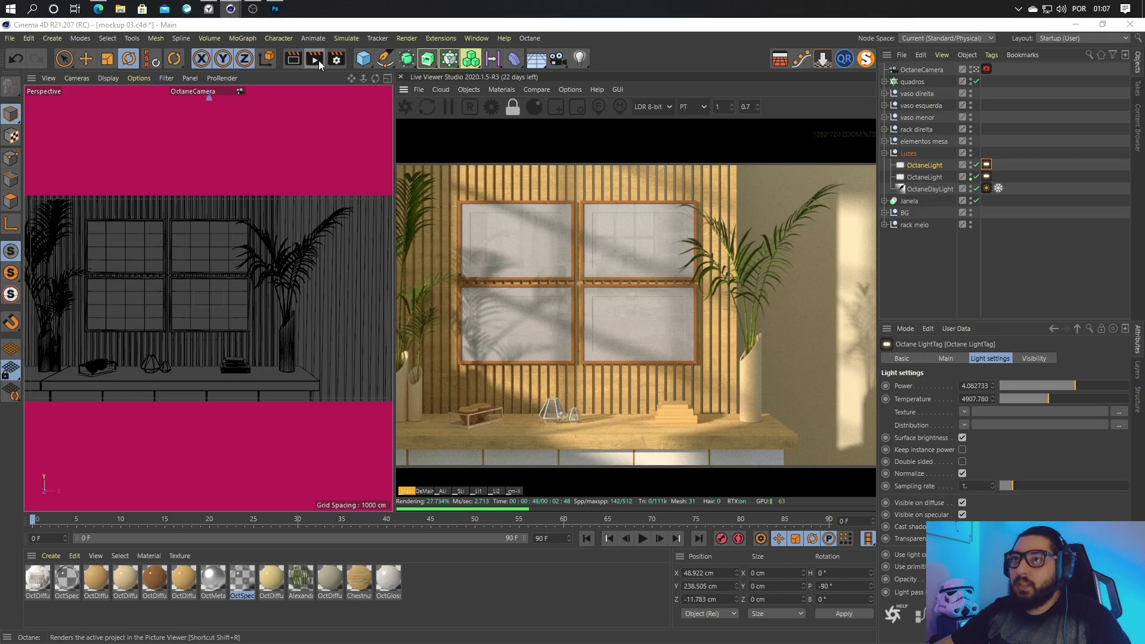
pyautogui.click(319, 60)
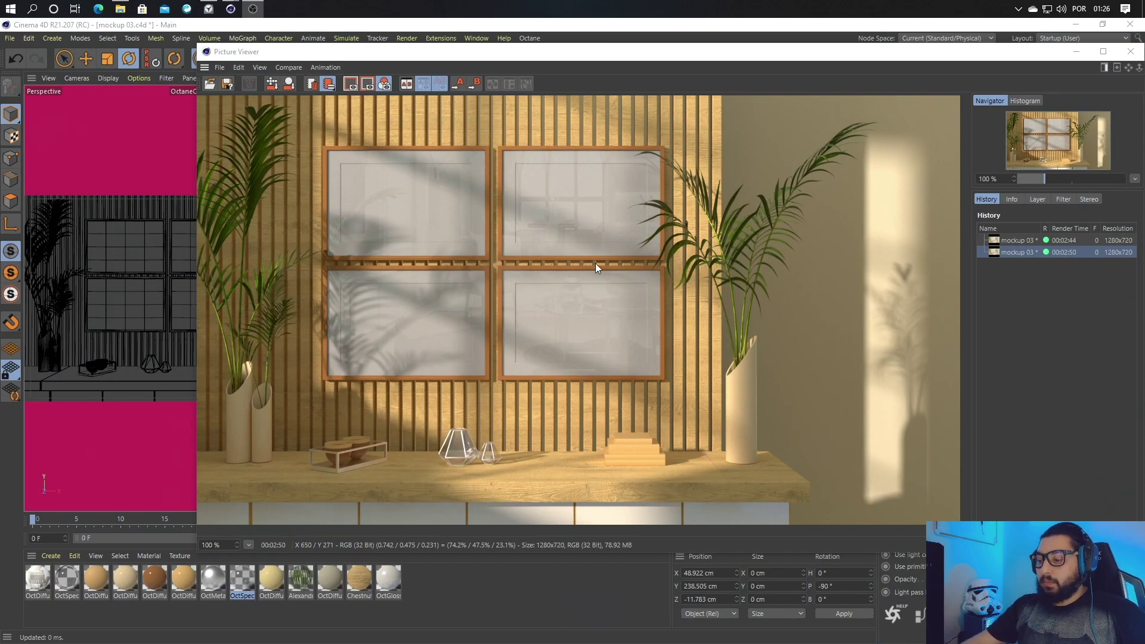
pyautogui.hotkey('ctrl', 'shift', 'alt', 'd')
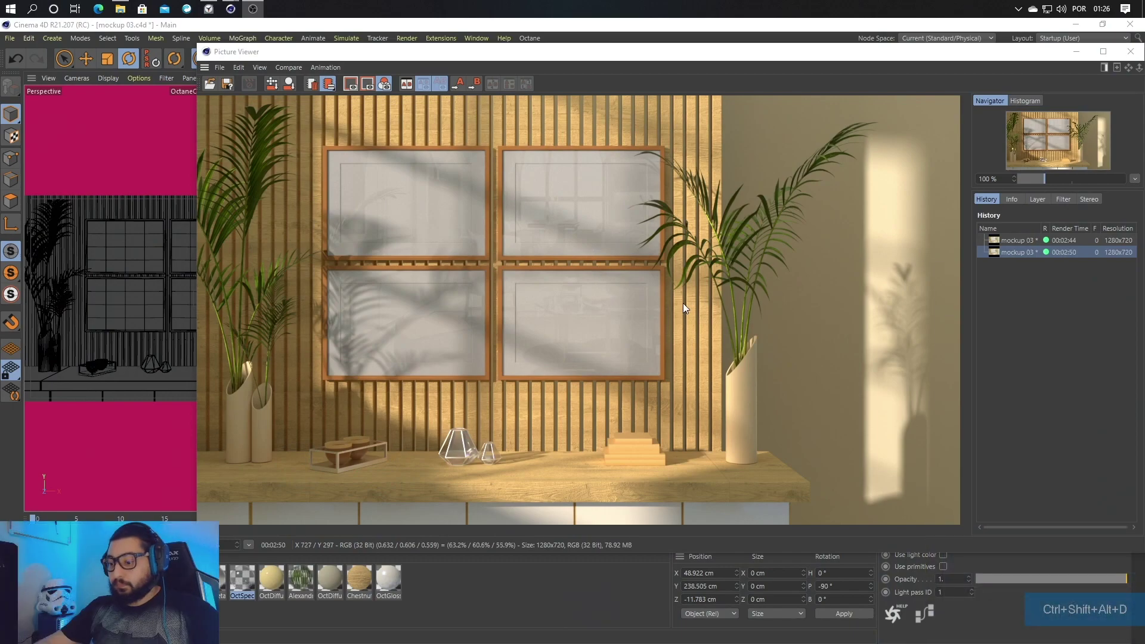
# Switch to Microsoft Edge, open exr-io.com and download the Exr-IO 2.04 plug-in for Photoshop
pyautogui.click(98, 8)
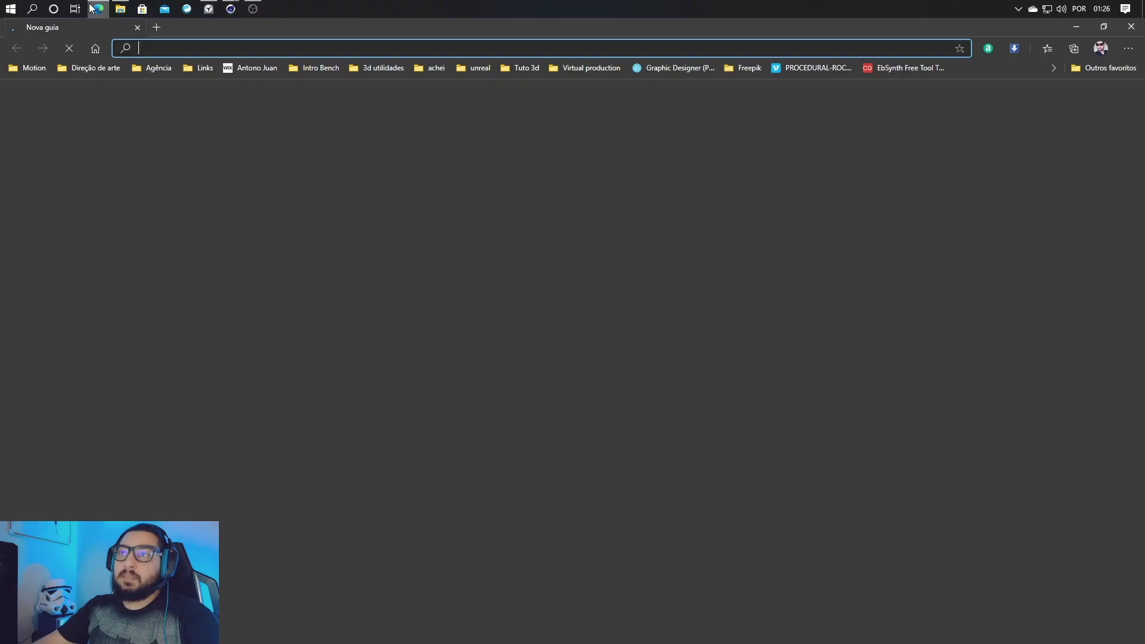
pyautogui.write('exr')
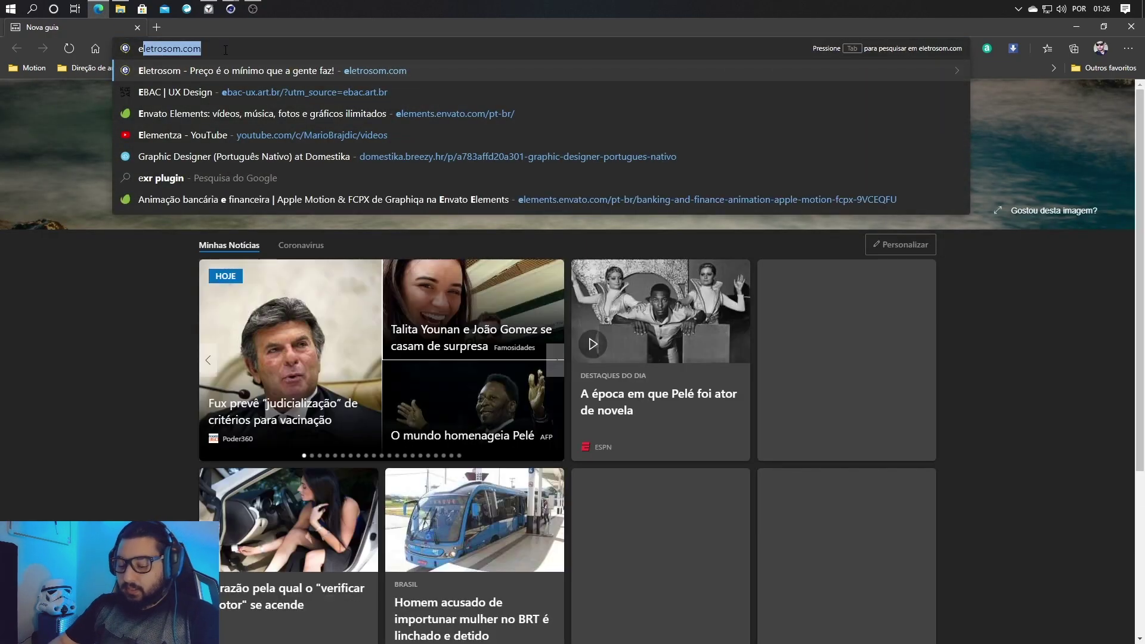
pyautogui.write('-io')
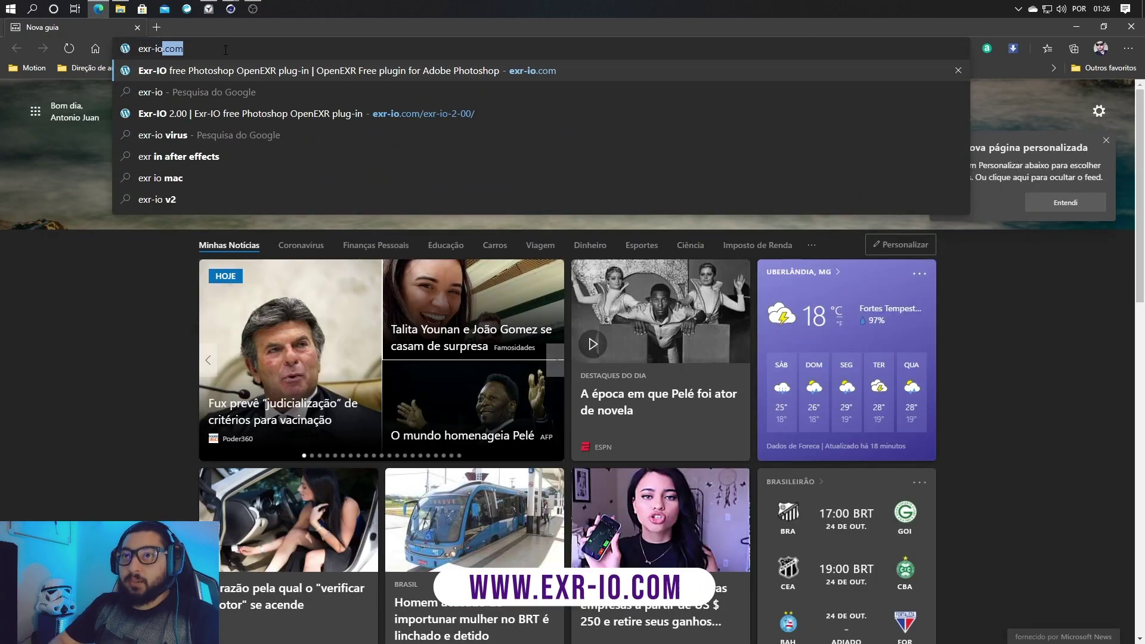
pyautogui.press('Return')
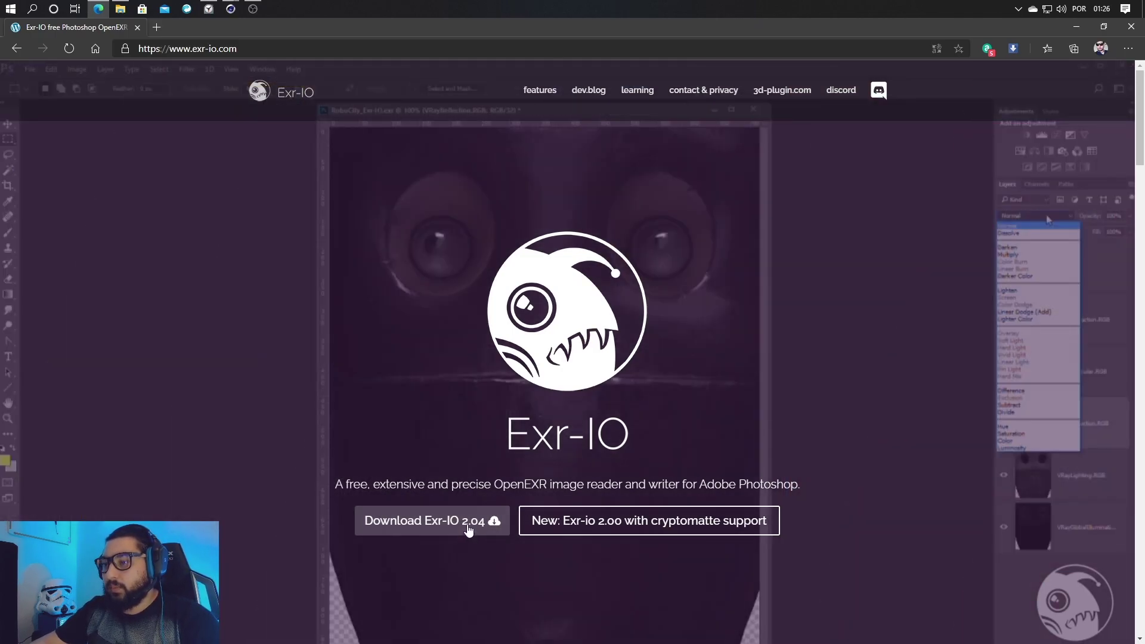
pyautogui.click(469, 528)
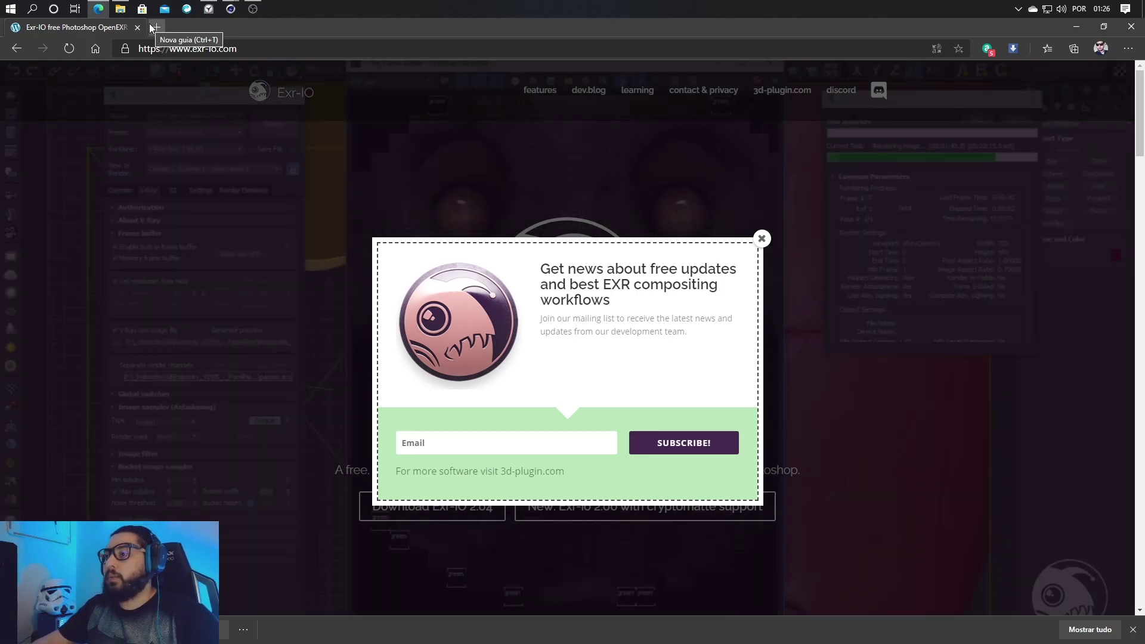
# Dismiss the newsletter pop-up, minimize the browser, and open mockup0000.exr in Photoshop with the preset Exr-IO options
pyautogui.click(761, 238)
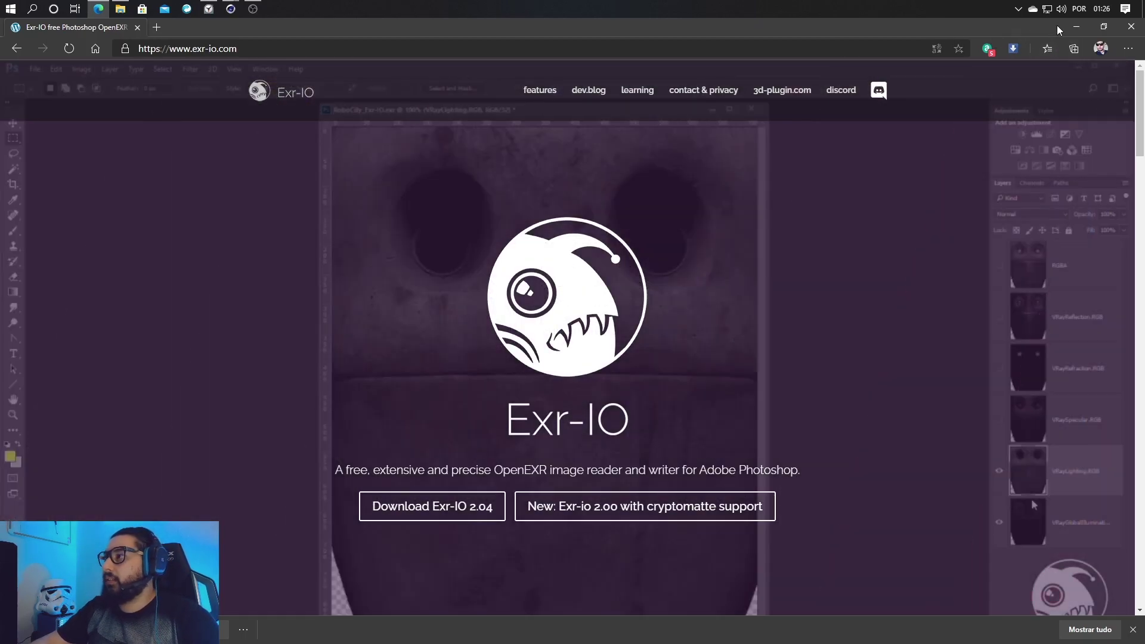
pyautogui.click(1076, 26)
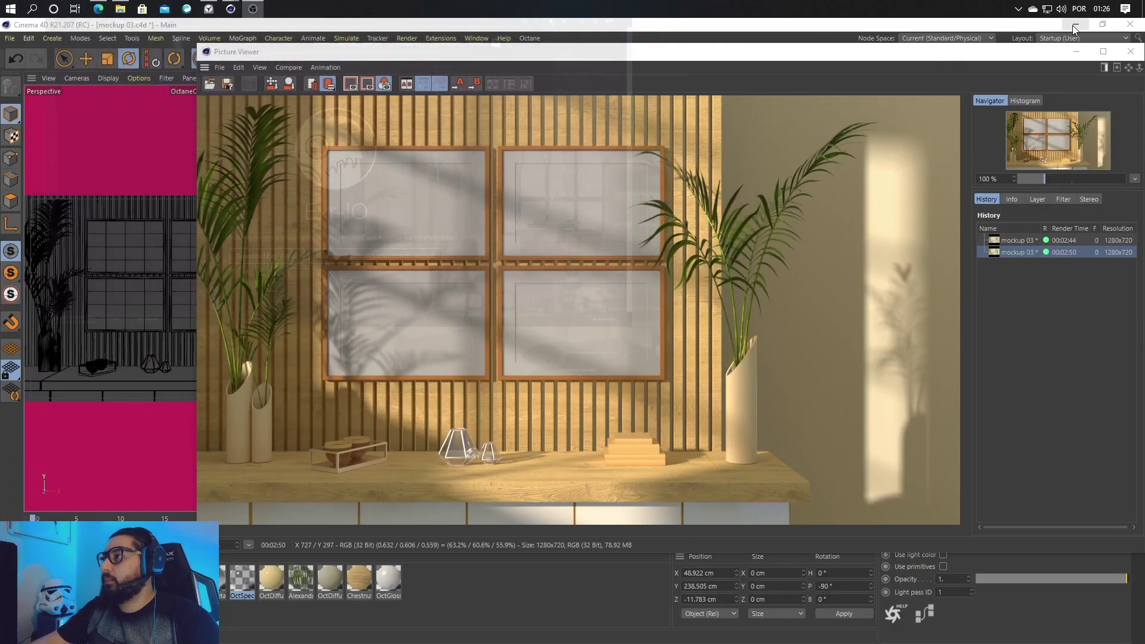
pyautogui.press('super+d')
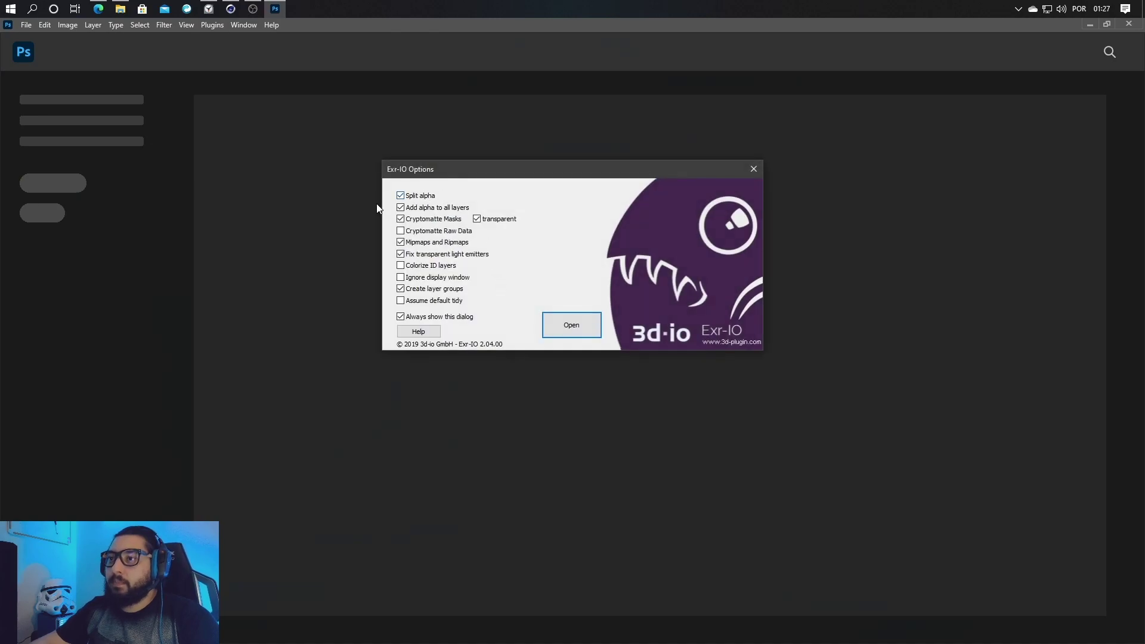
pyautogui.click(573, 327)
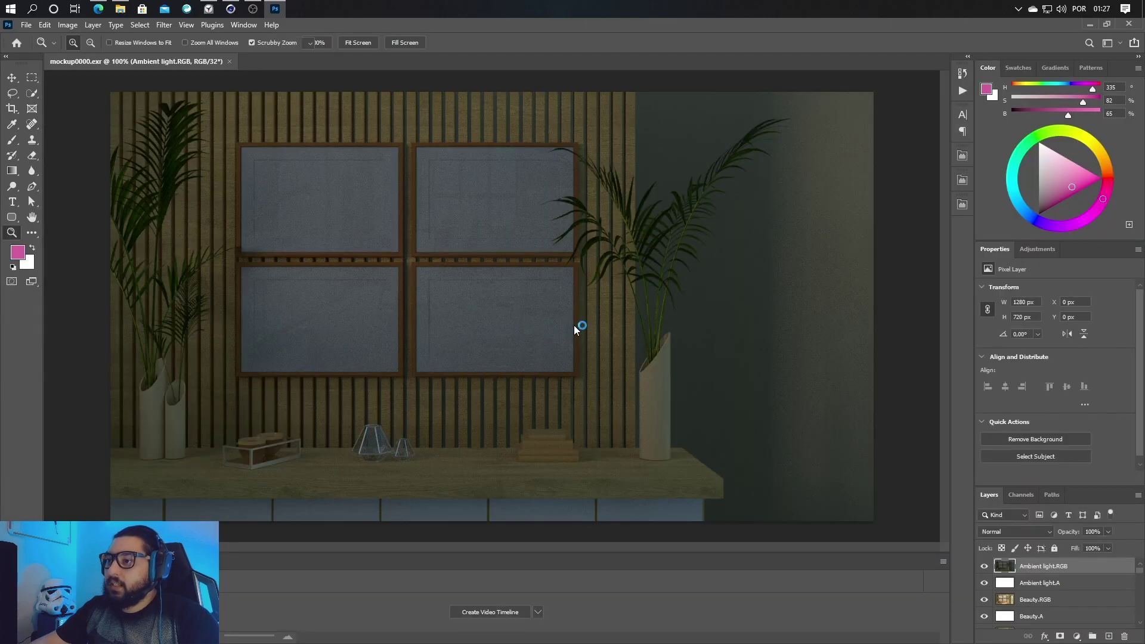
# Enlarge the layer list and delete the alpha layers of the ambient light, beauty, denoised beauty, both light passes and sunlight
pyautogui.scroll(-1, 1062, 567)
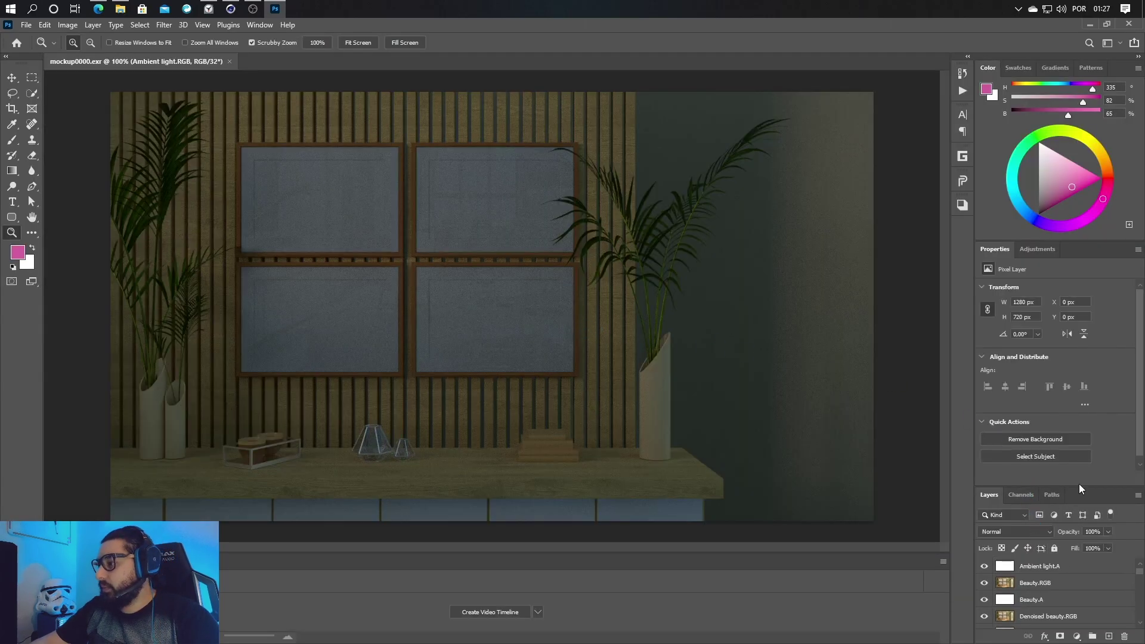
pyautogui.moveTo(1079, 485); pyautogui.dragTo(1078, 362)
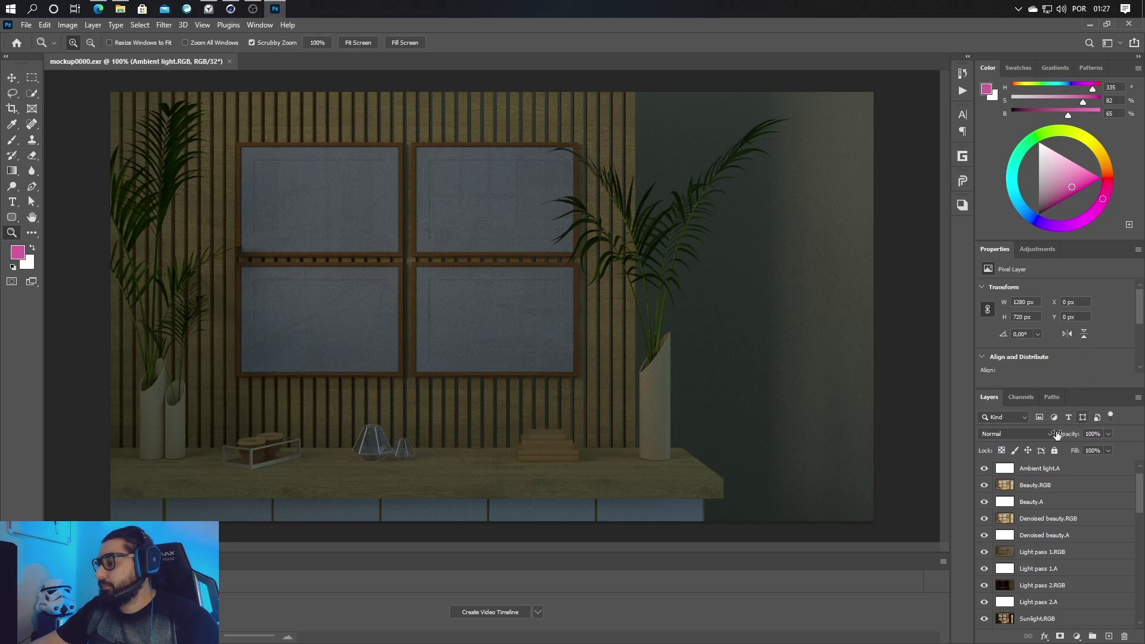
pyautogui.scroll(1, 1046, 489)
pyautogui.click(1053, 488)
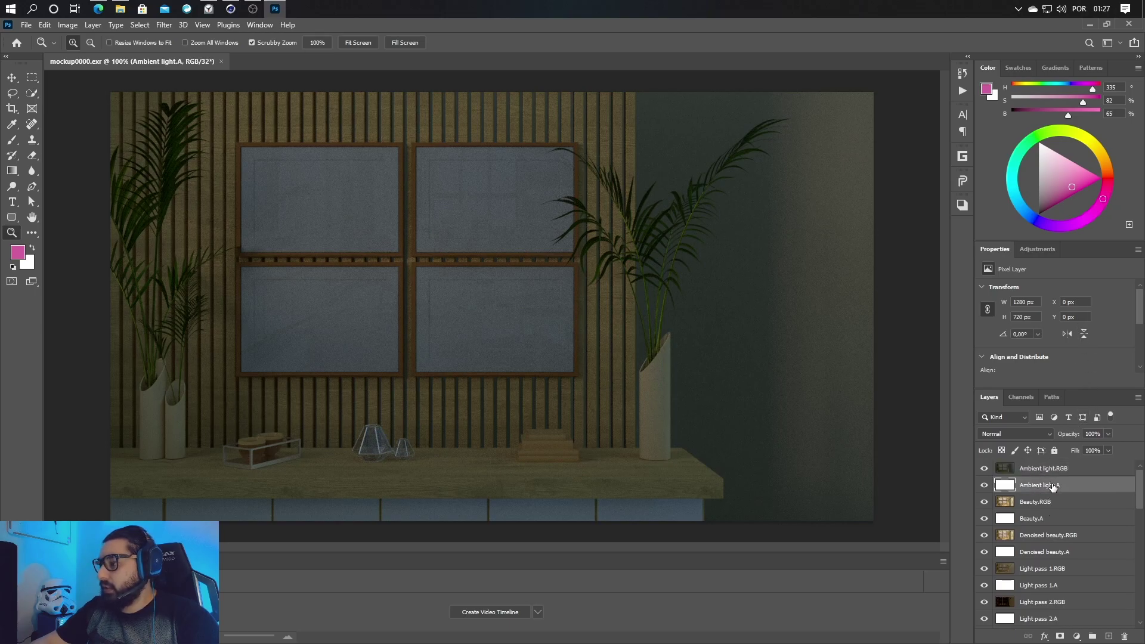
pyautogui.keyDown('ctrl'); pyautogui.click(1048, 518); pyautogui.keyUp('ctrl')
pyautogui.keyDown('ctrl'); pyautogui.click(1066, 553); pyautogui.keyUp('ctrl')
pyautogui.scroll(-1, 1067, 556)
pyautogui.keyDown('ctrl'); pyautogui.click(1060, 568); pyautogui.keyUp('ctrl')
pyautogui.scroll(-1, 1060, 569)
pyautogui.keyDown('ctrl'); pyautogui.click(1047, 585); pyautogui.keyUp('ctrl')
pyautogui.scroll(-1, 1047, 588)
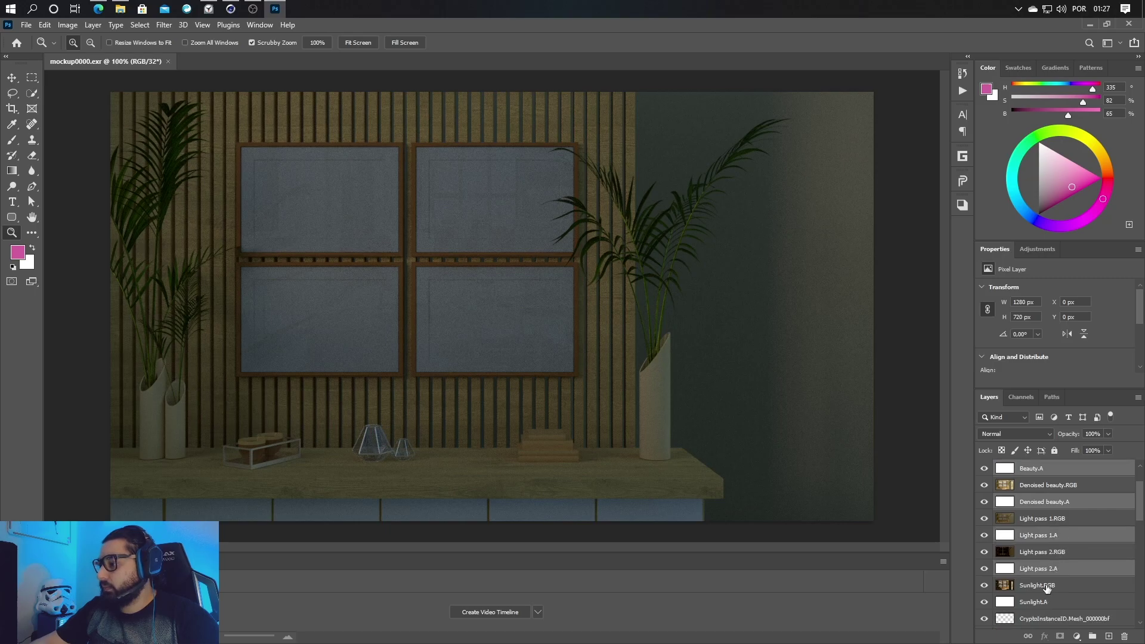
pyautogui.keyDown('ctrl'); pyautogui.click(1041, 601); pyautogui.keyUp('ctrl')
pyautogui.press('Delete')
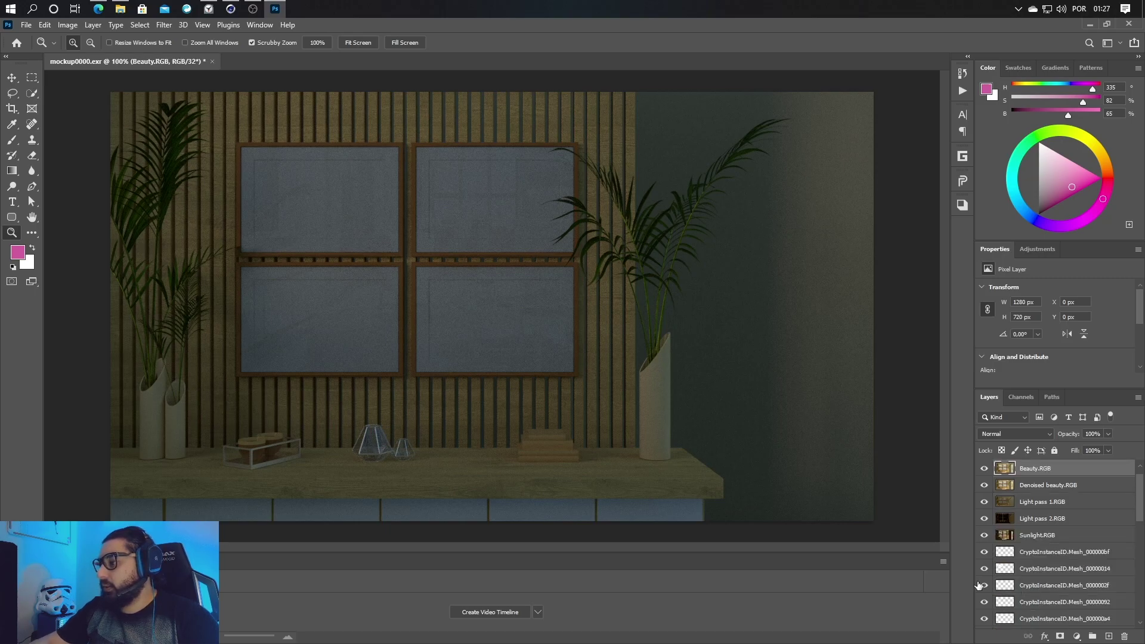
# Move the Denoised beauty.RGB layer to the top of the layer stack
pyautogui.scroll(1, 1057, 504)
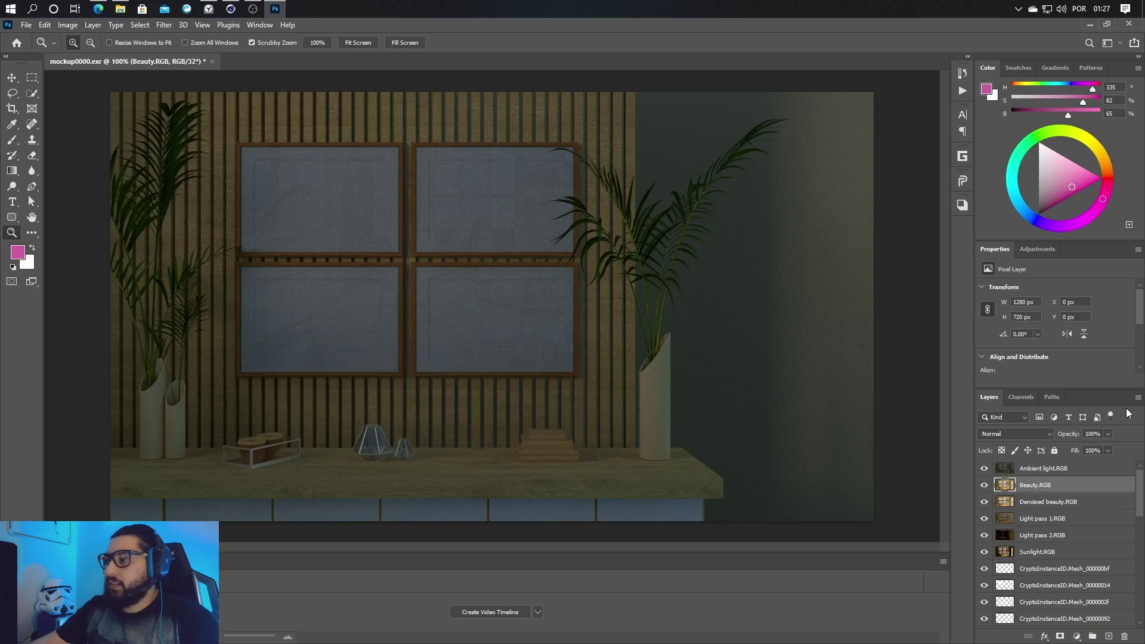
pyautogui.click(1050, 502)
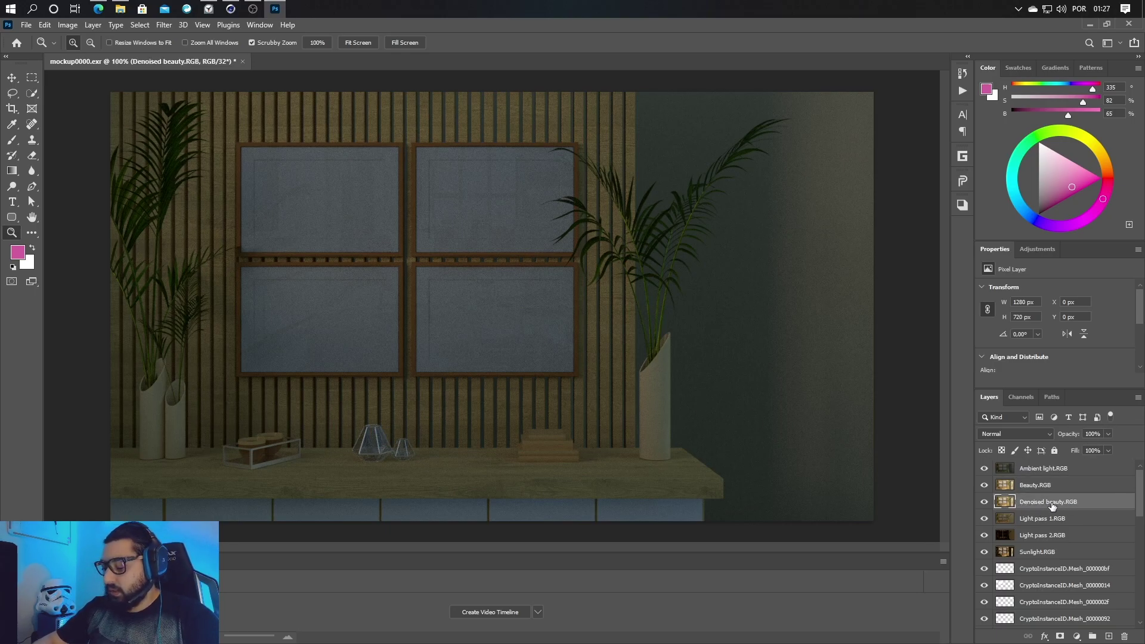
pyautogui.hotkey('ctrl', 'shift', ']')
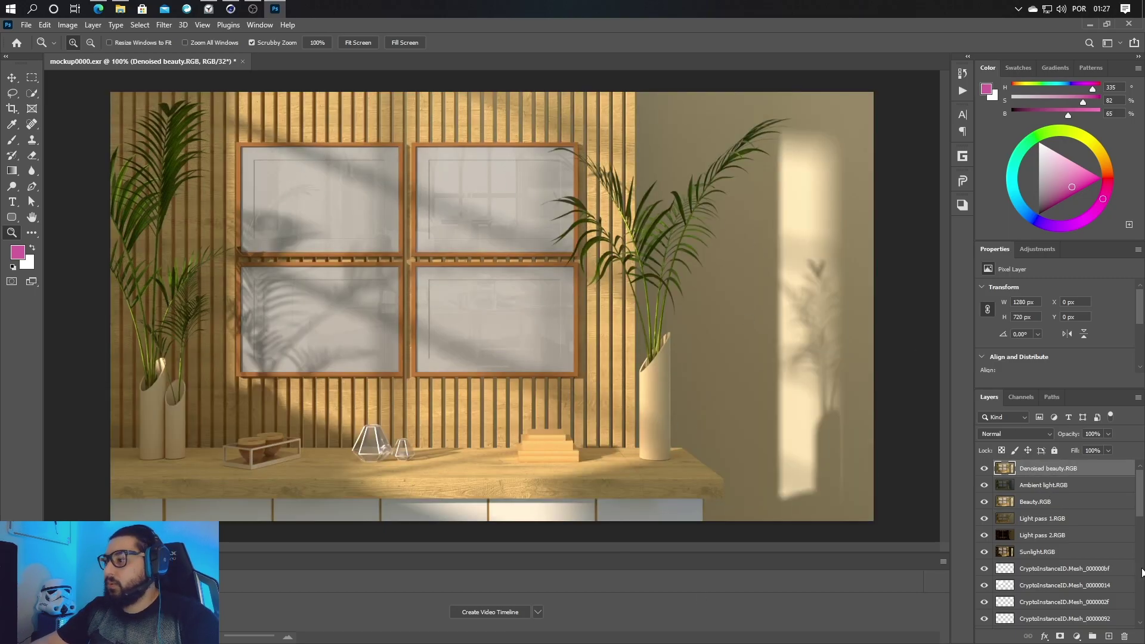
# Review the render passes by hiding them one by one from the top, leaving only Denoised beauty.RGB shown above the cryptomatte layers
pyautogui.click(985, 470)
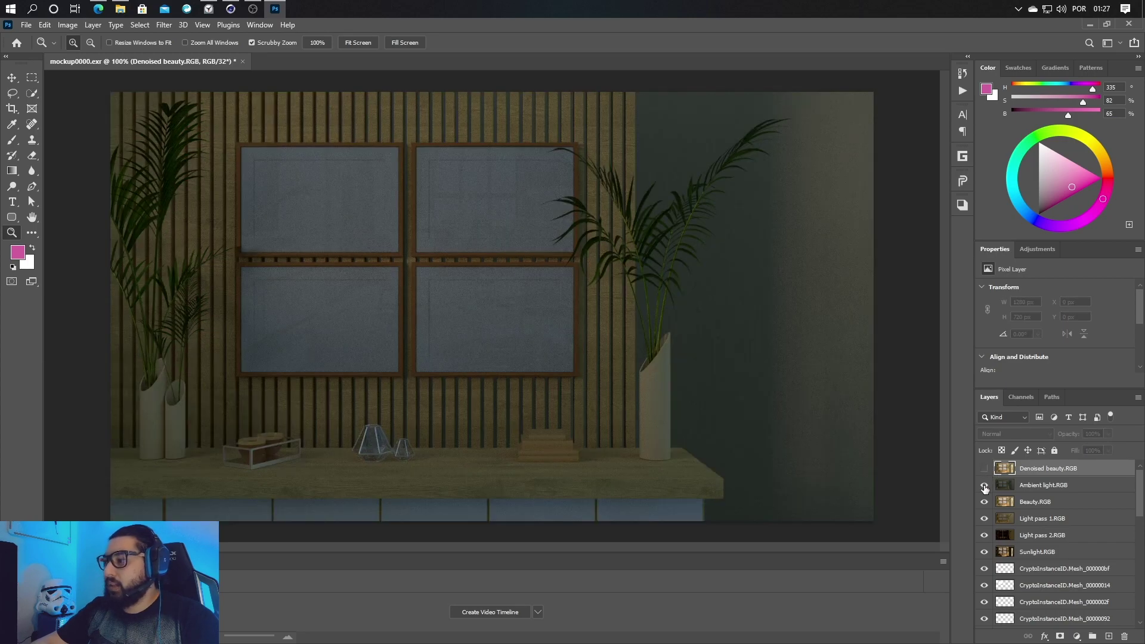
pyautogui.click(985, 486)
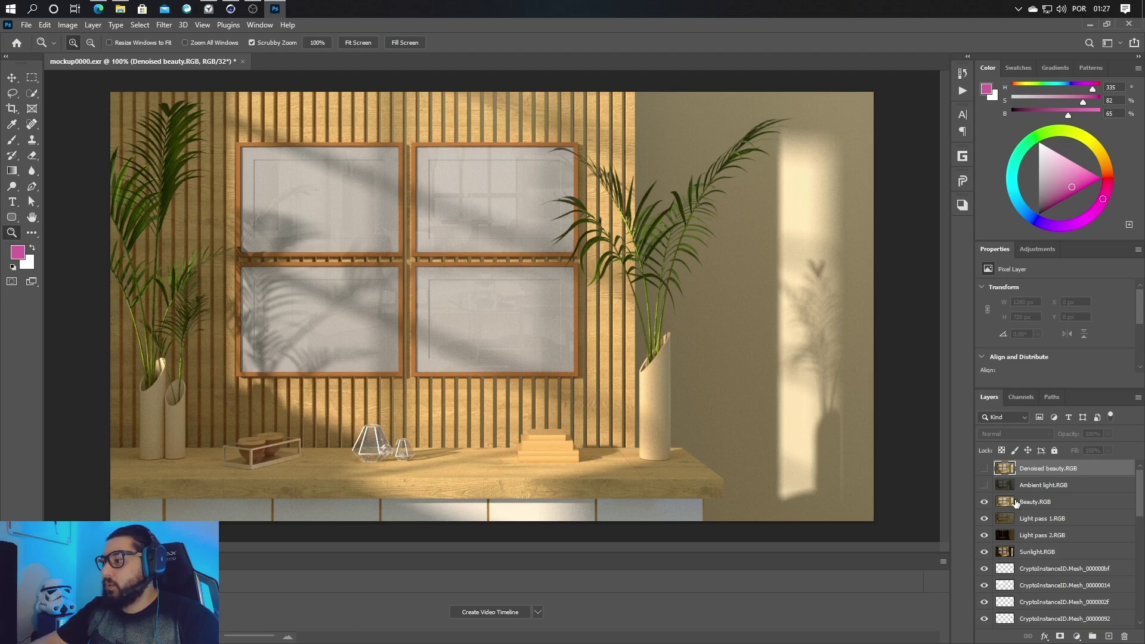
pyautogui.click(985, 502)
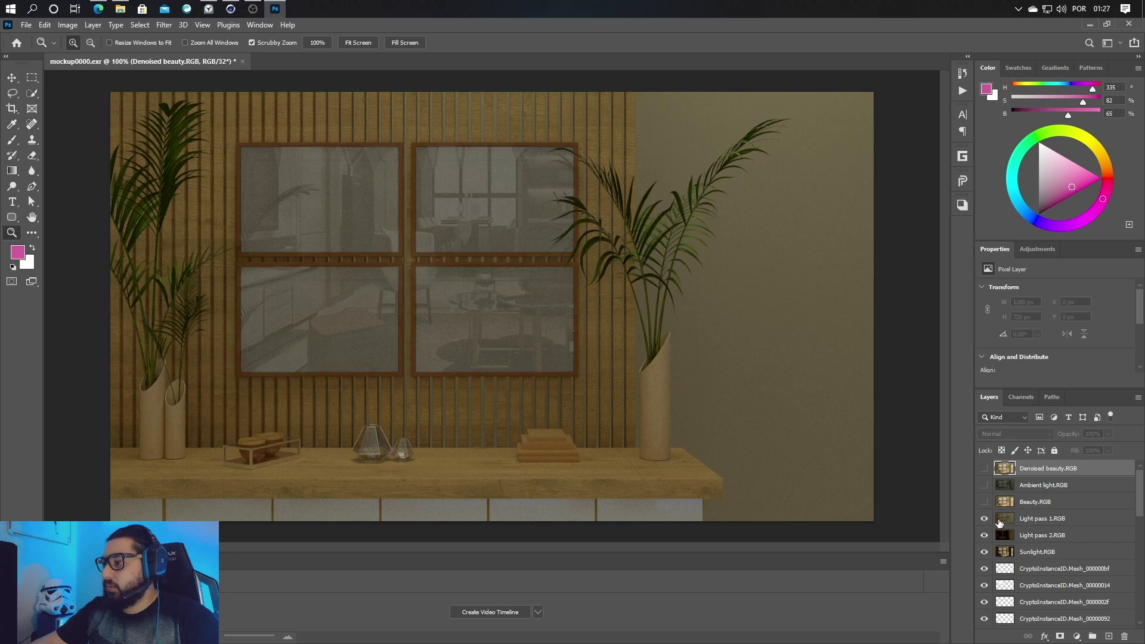
pyautogui.click(985, 519)
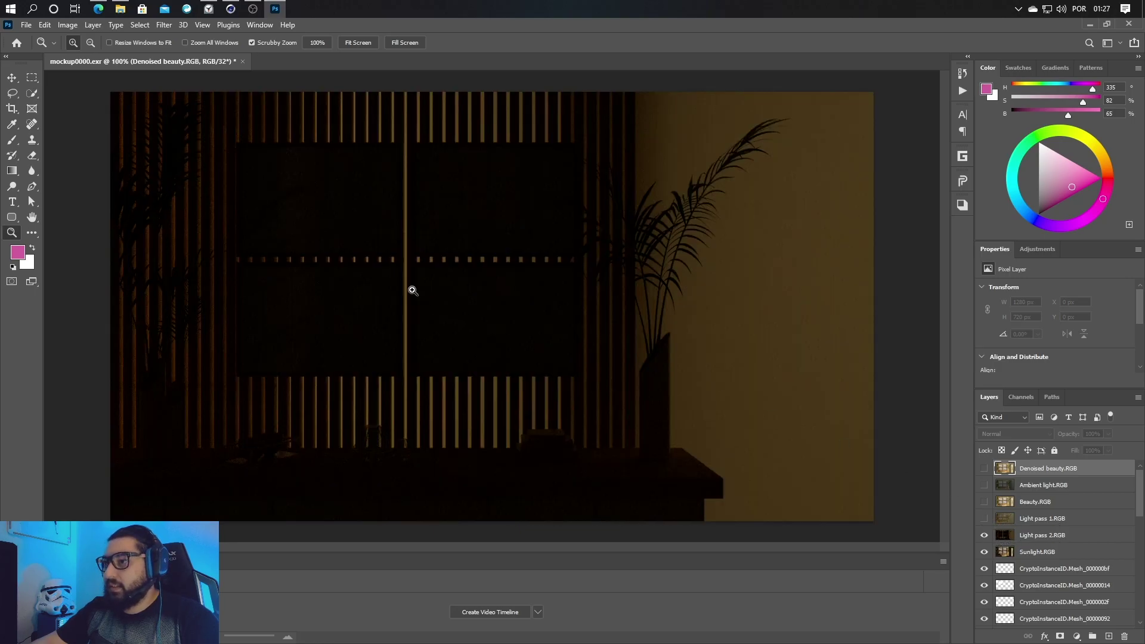
pyautogui.click(985, 536)
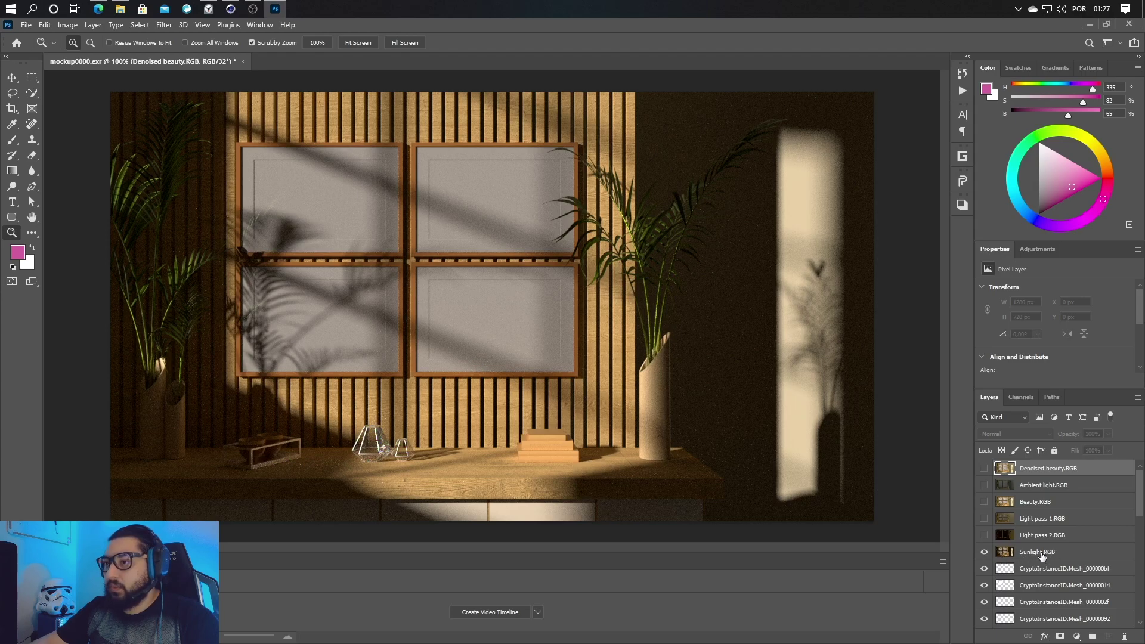
pyautogui.click(984, 552)
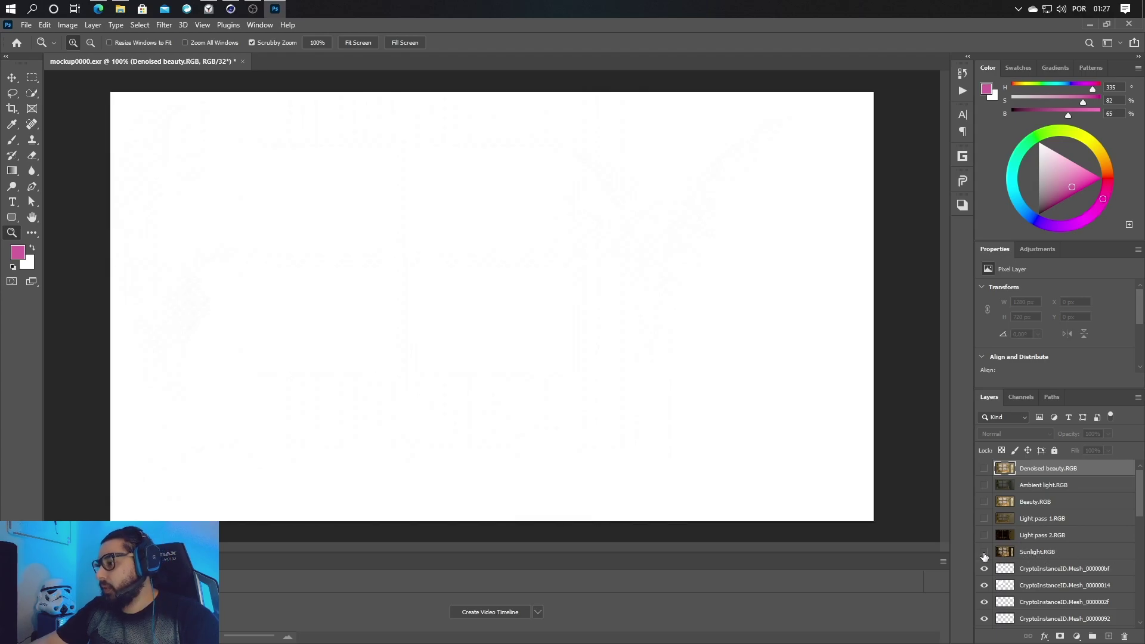
pyautogui.click(984, 469)
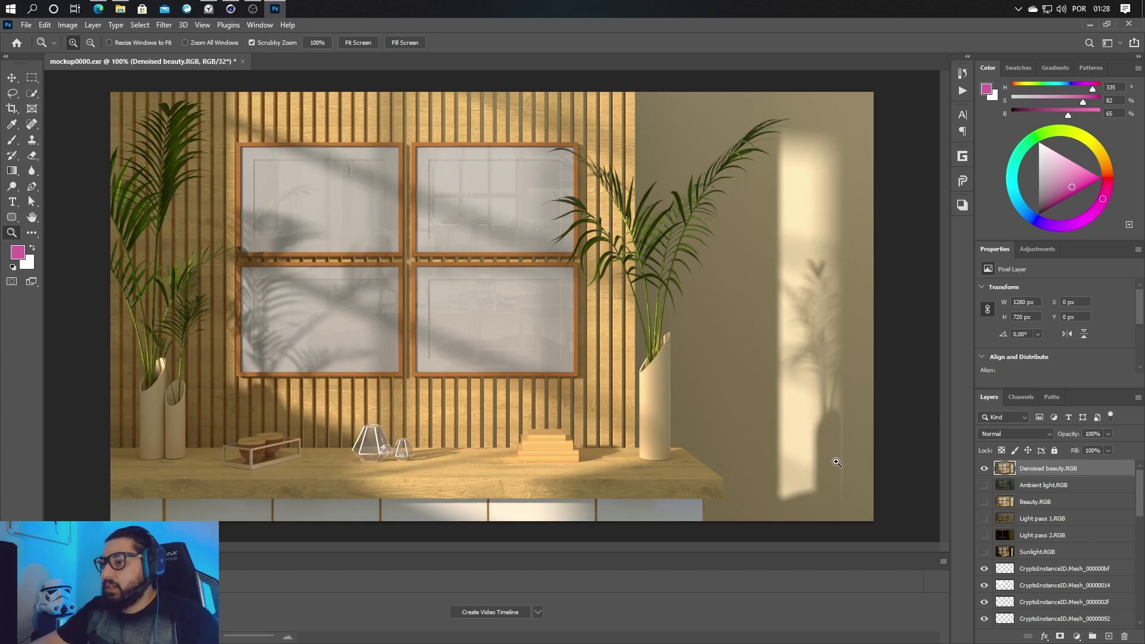
# Look through the cryptomatte layers and lock the Denoised beauty.RGB layer
pyautogui.scroll(-8, 1059, 567)
pyautogui.scroll(8, 1060, 569)
pyautogui.scroll(-5, 1048, 571)
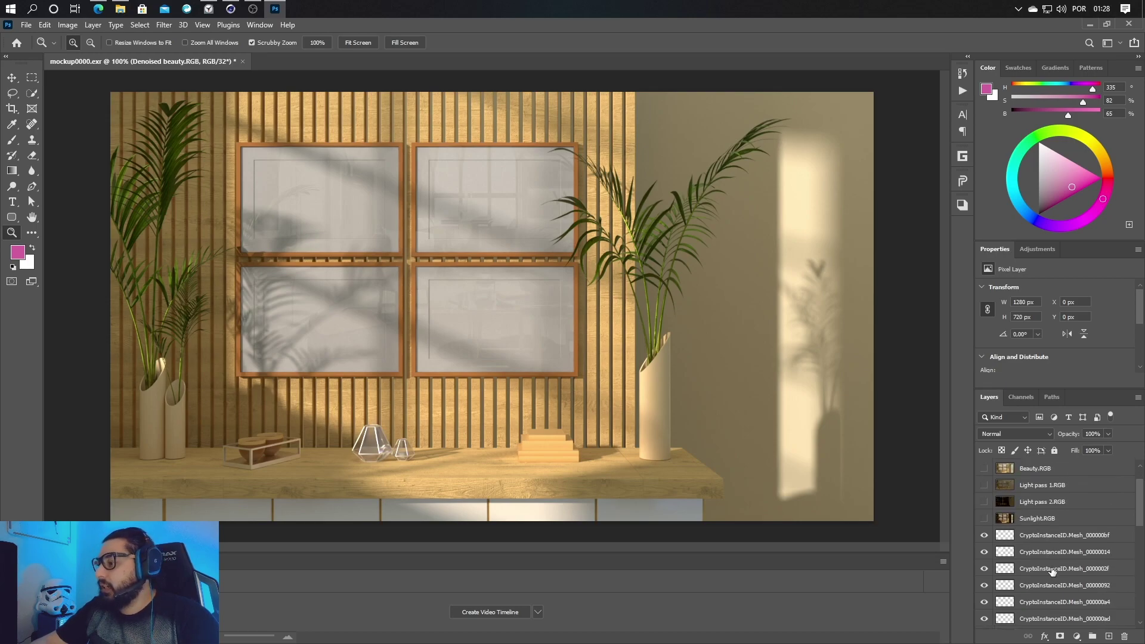
pyautogui.scroll(5, 1026, 582)
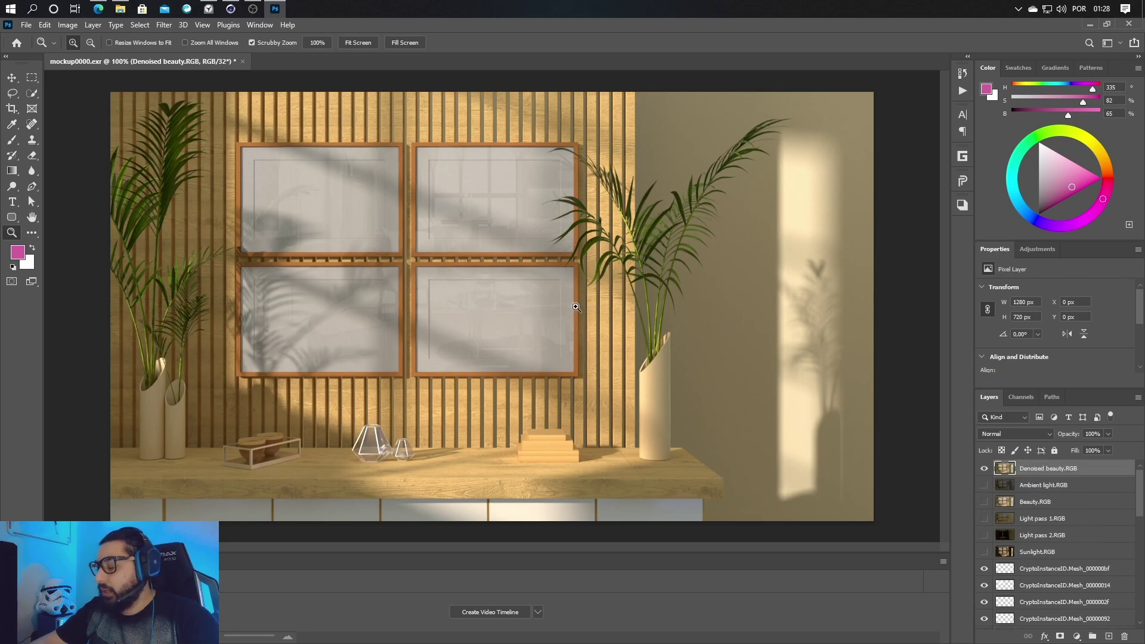
pyautogui.click(1054, 450)
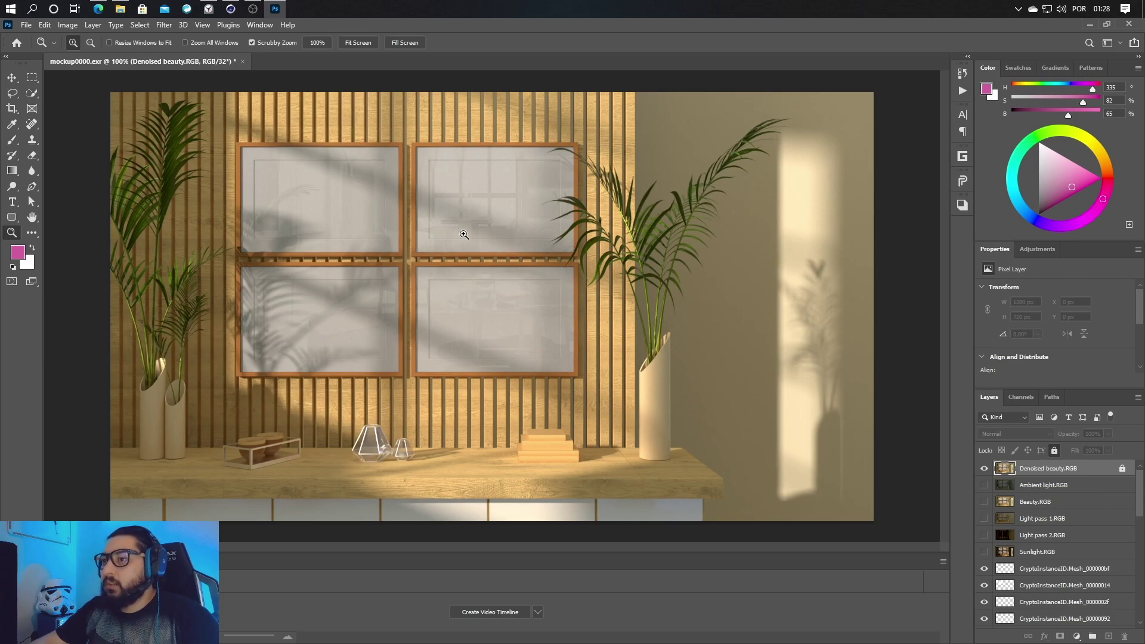
# Pick the right-hand palm's cryptomatte layer from the canvas with the Move tool and load its pixels as a selection
pyautogui.press('v')
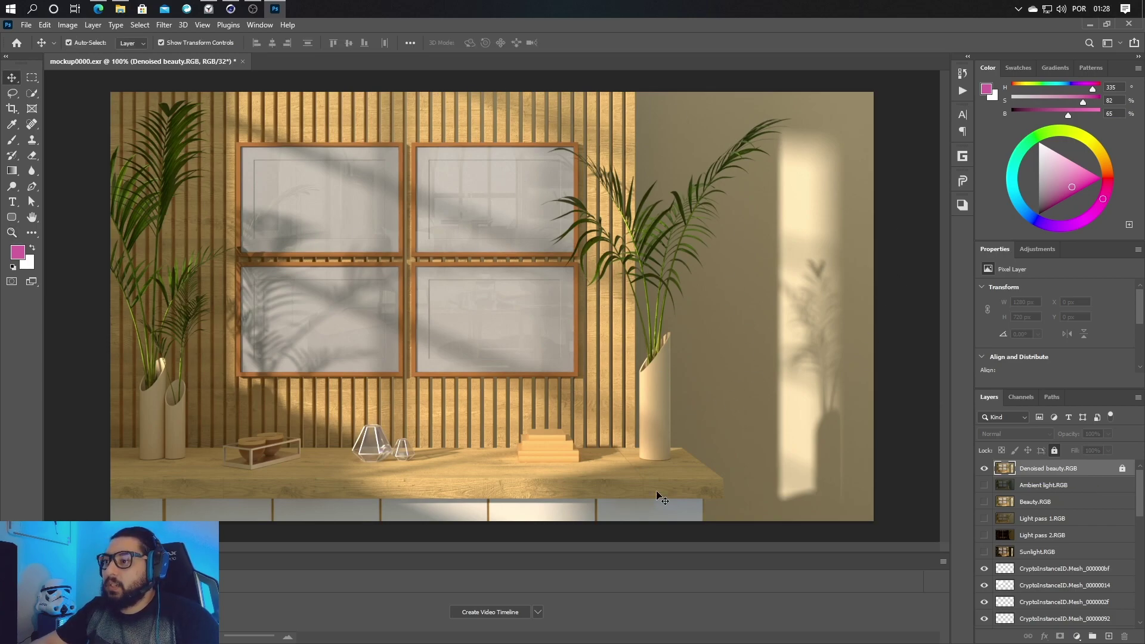
pyautogui.press('z')
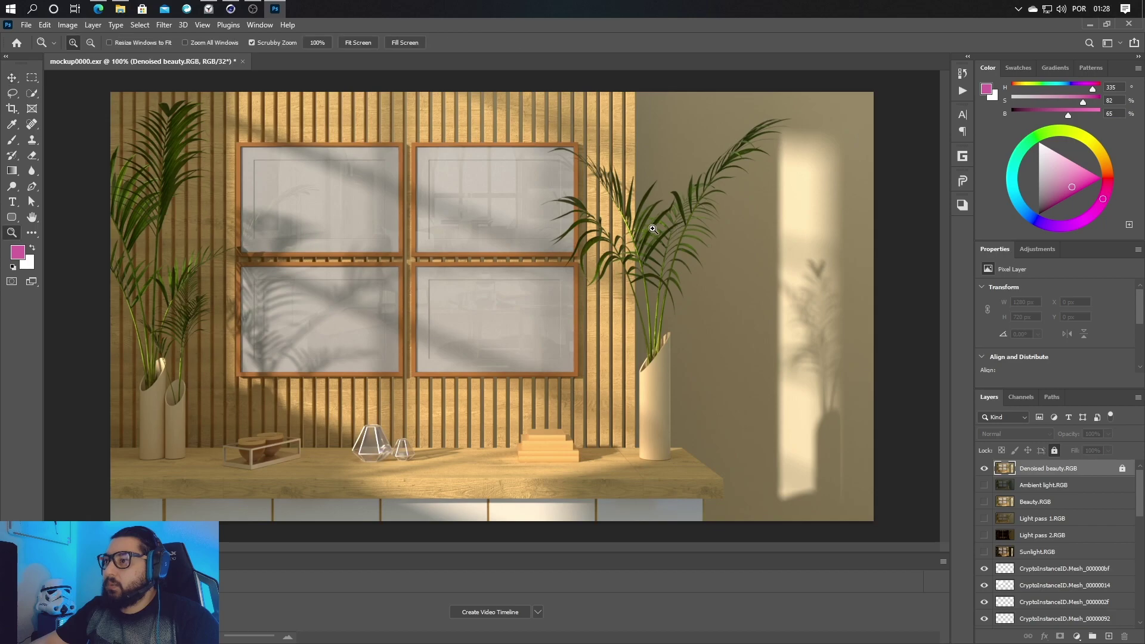
pyautogui.click(653, 230)
pyautogui.click(652, 229)
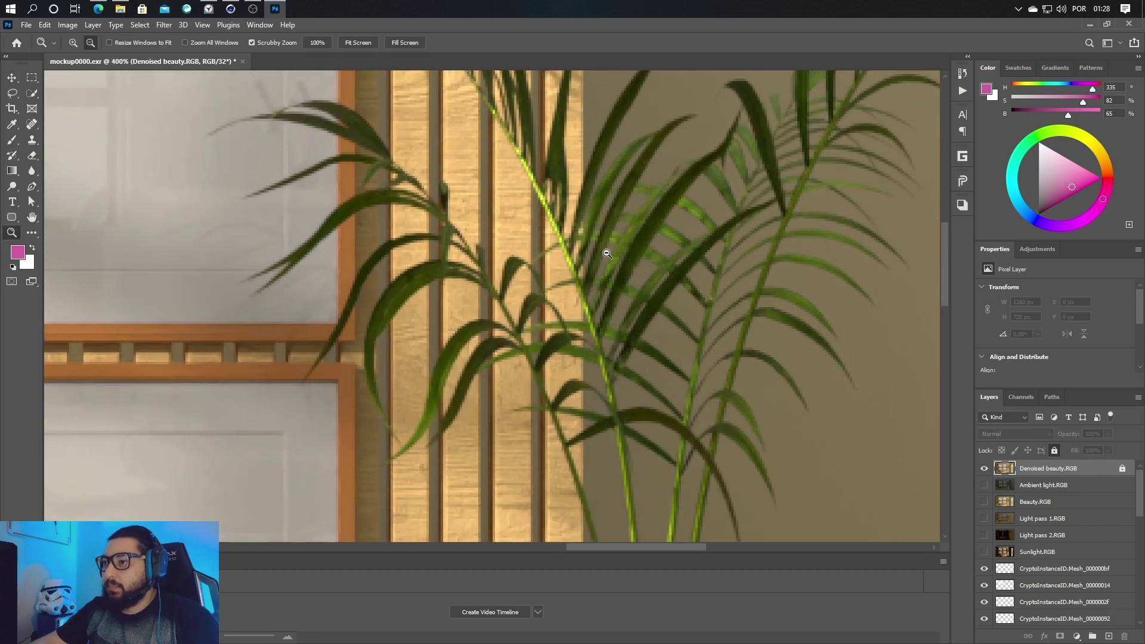
pyautogui.keyDown('alt'); pyautogui.click(605, 250); pyautogui.keyUp('alt')
pyautogui.keyDown('alt'); pyautogui.click(602, 254); pyautogui.keyUp('alt')
pyautogui.press('v')
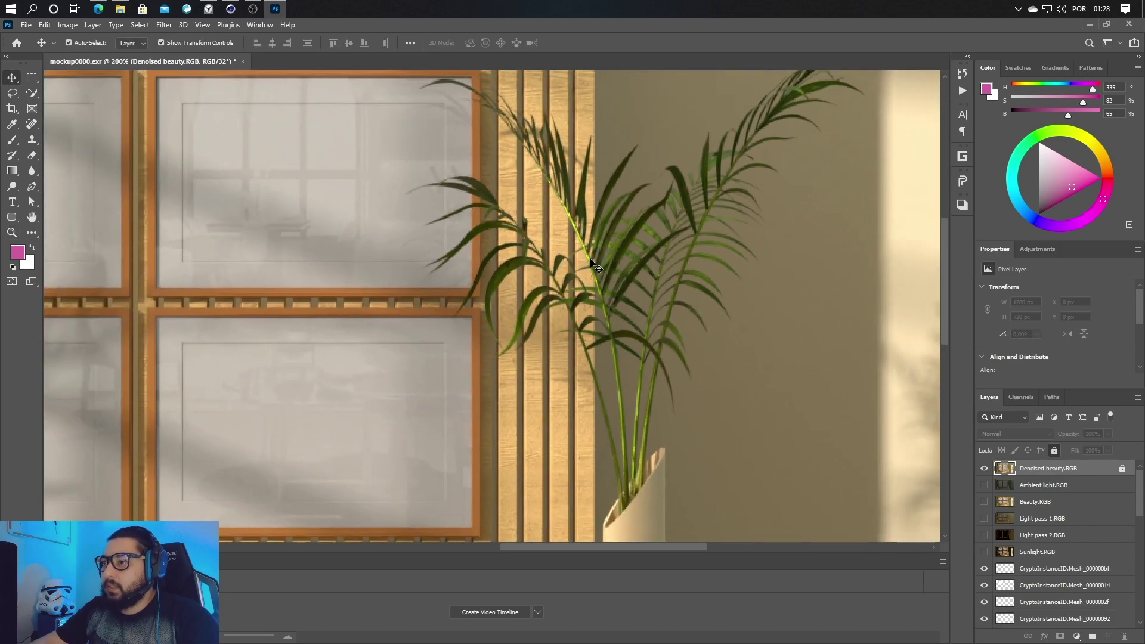
pyautogui.click(594, 265)
pyautogui.scroll(5, 1044, 477)
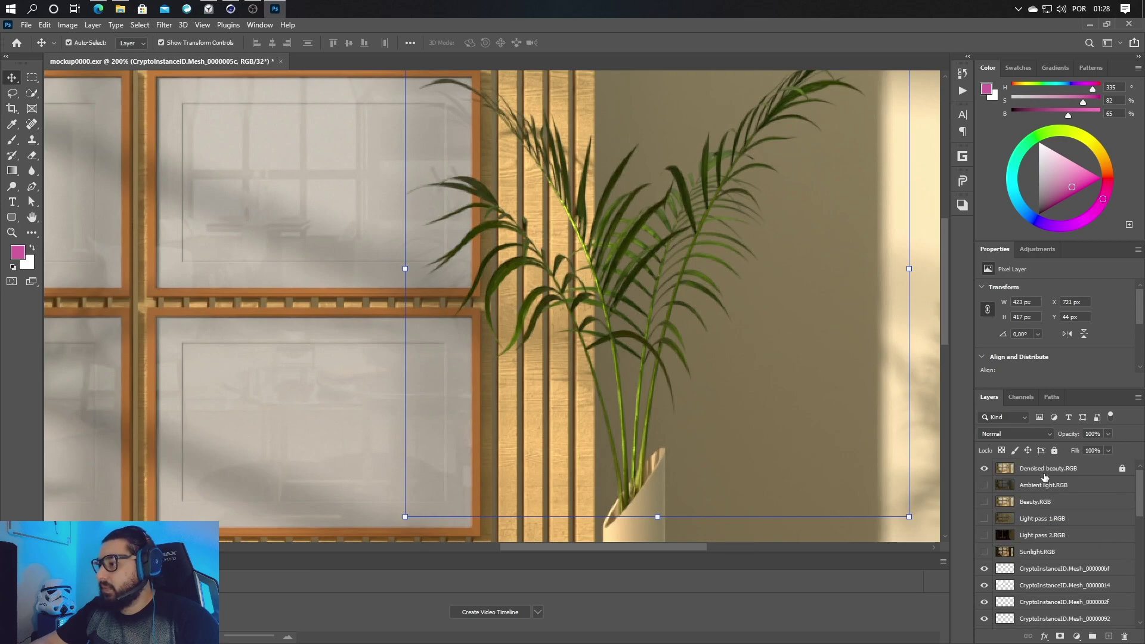
pyautogui.scroll(-5, 1050, 474)
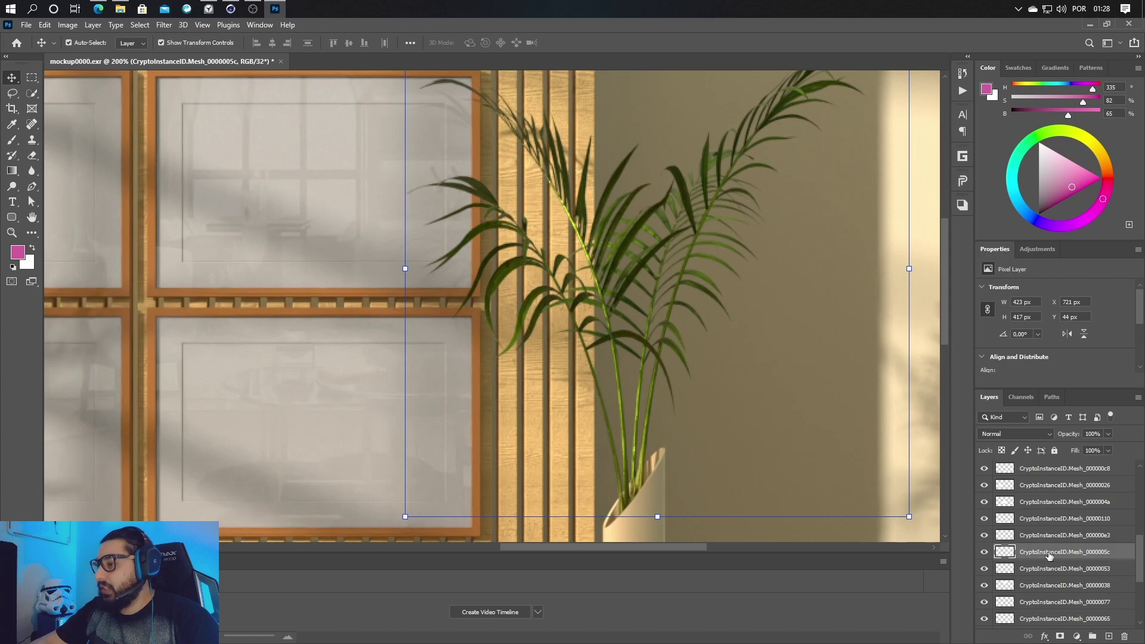
pyautogui.keyDown('ctrl'); pyautogui.click(1006, 553); pyautogui.keyUp('ctrl')
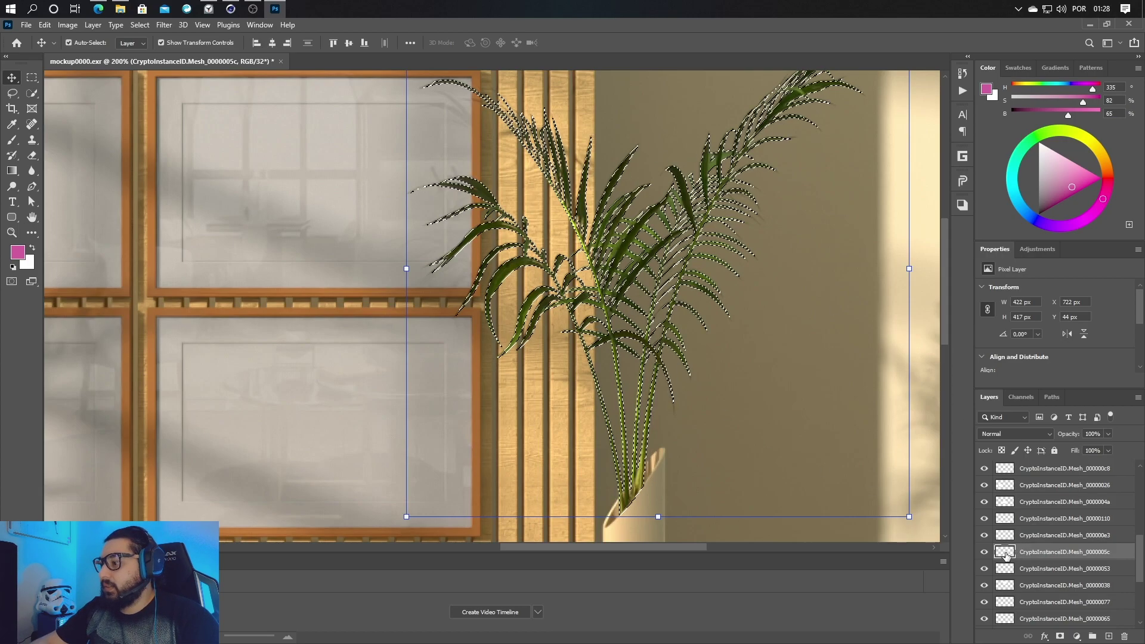
# Add a Hue/Saturation adjustment above Denoised beauty.RGB masked to the selected palm, with Hue set to +108
pyautogui.scroll(10, 1065, 527)
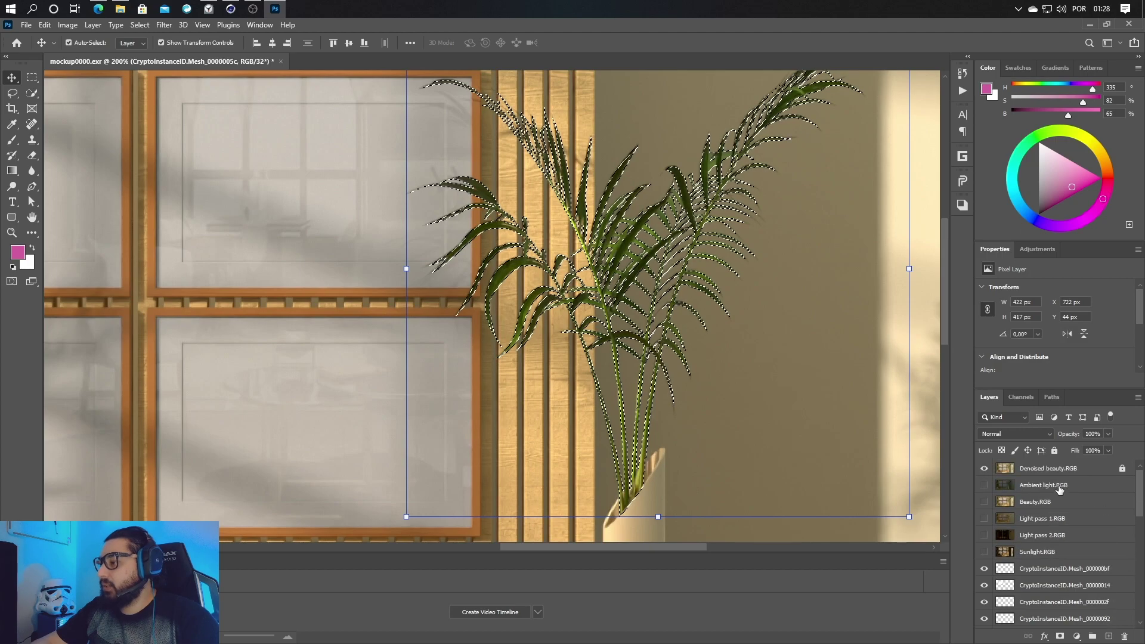
pyautogui.click(1050, 468)
pyautogui.click(1082, 637)
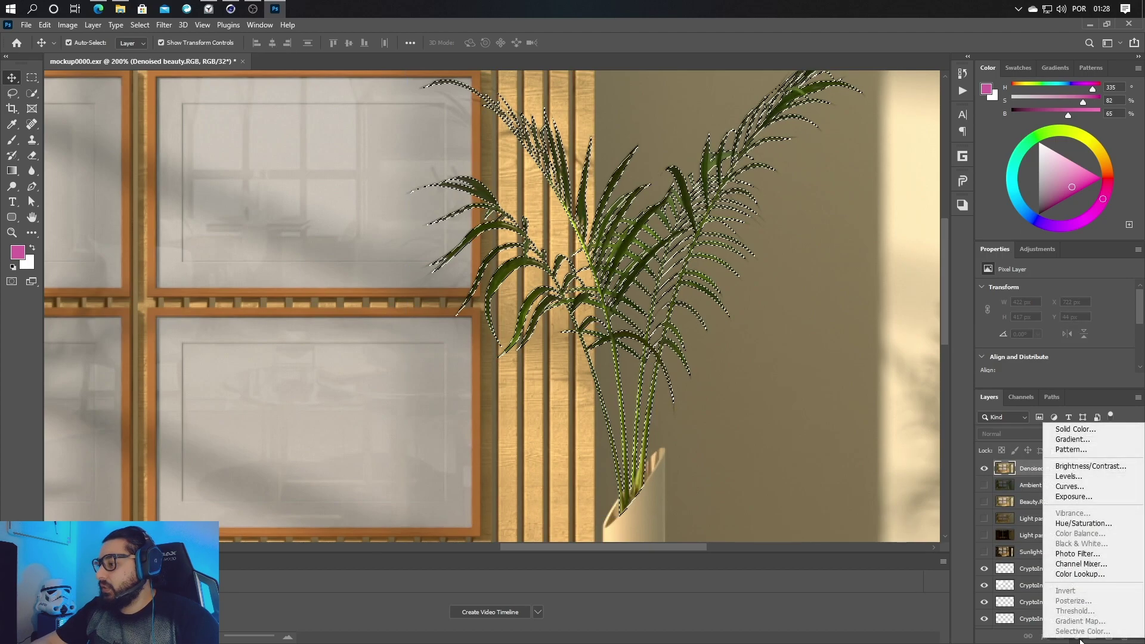
pyautogui.click(1100, 524)
pyautogui.moveTo(1047, 331); pyautogui.dragTo(1088, 334)
pyautogui.press('z')
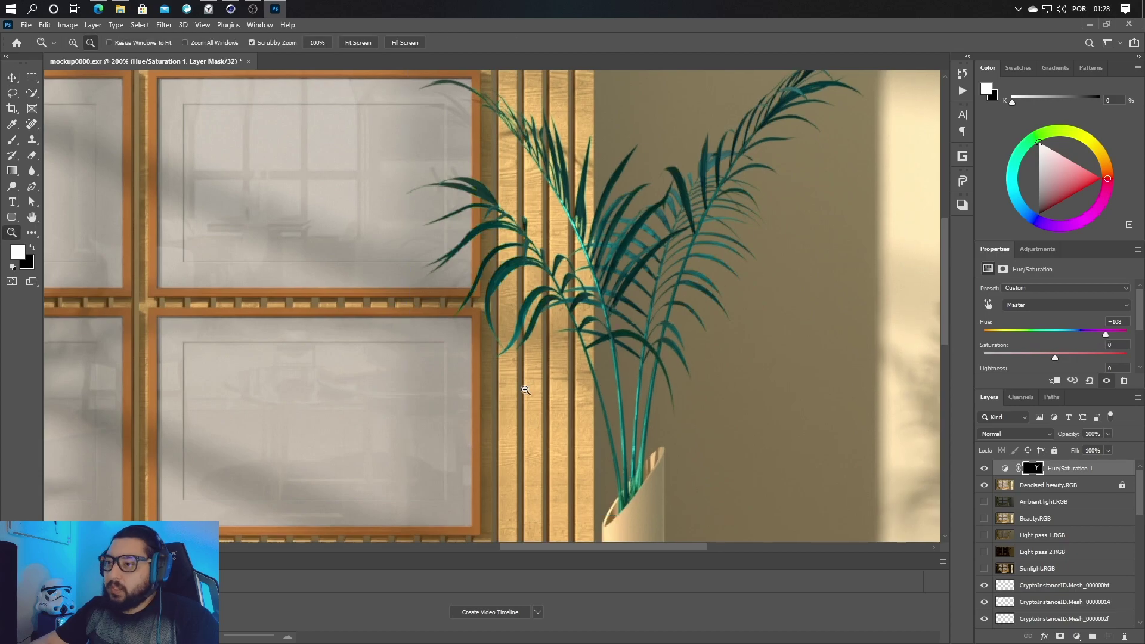
pyautogui.keyDown('alt'); pyautogui.click(523, 389); pyautogui.keyUp('alt')
pyautogui.keyDown('alt'); pyautogui.click(525, 390); pyautogui.keyUp('alt')
pyautogui.click(661, 284)
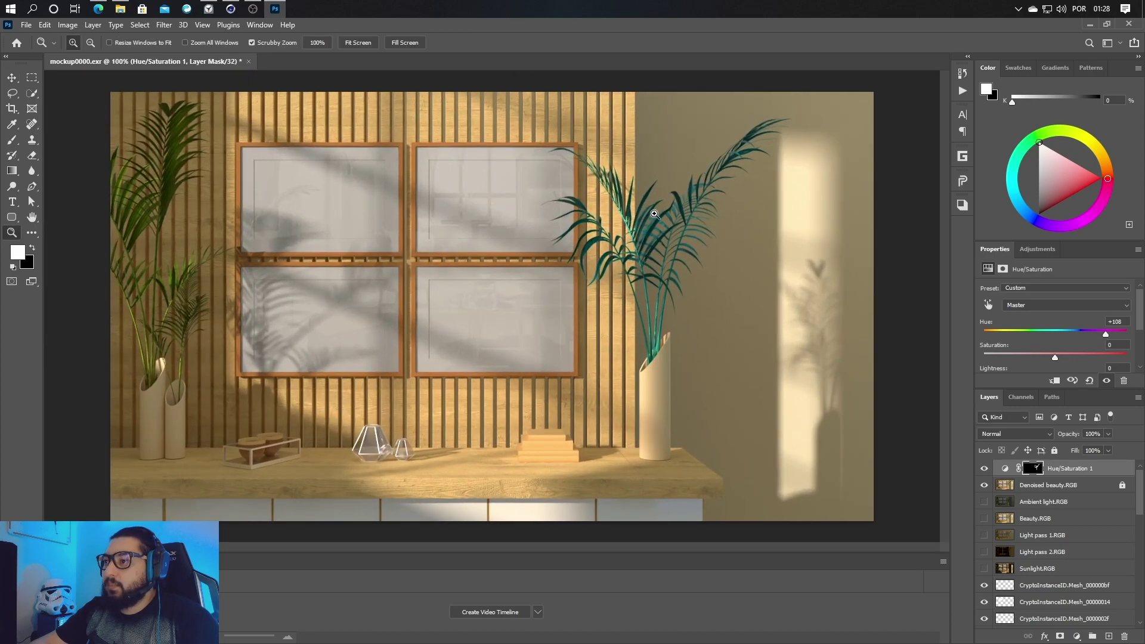
# Convert the document to 8 Bits/Channel without merging its layers
pyautogui.click(67, 25)
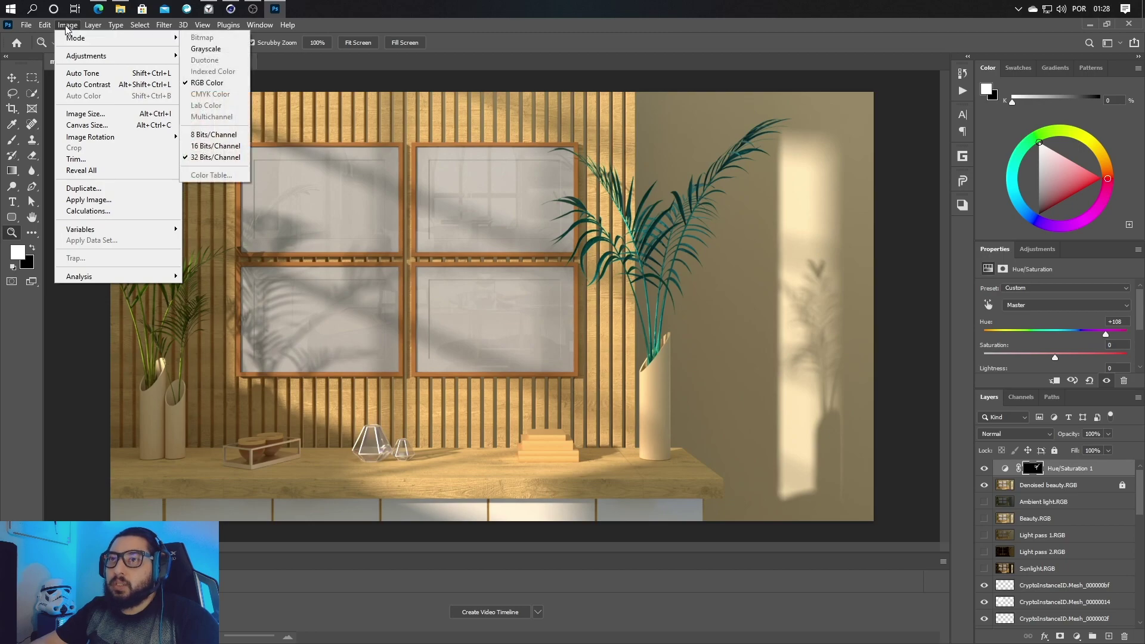
pyautogui.moveTo(77, 38)
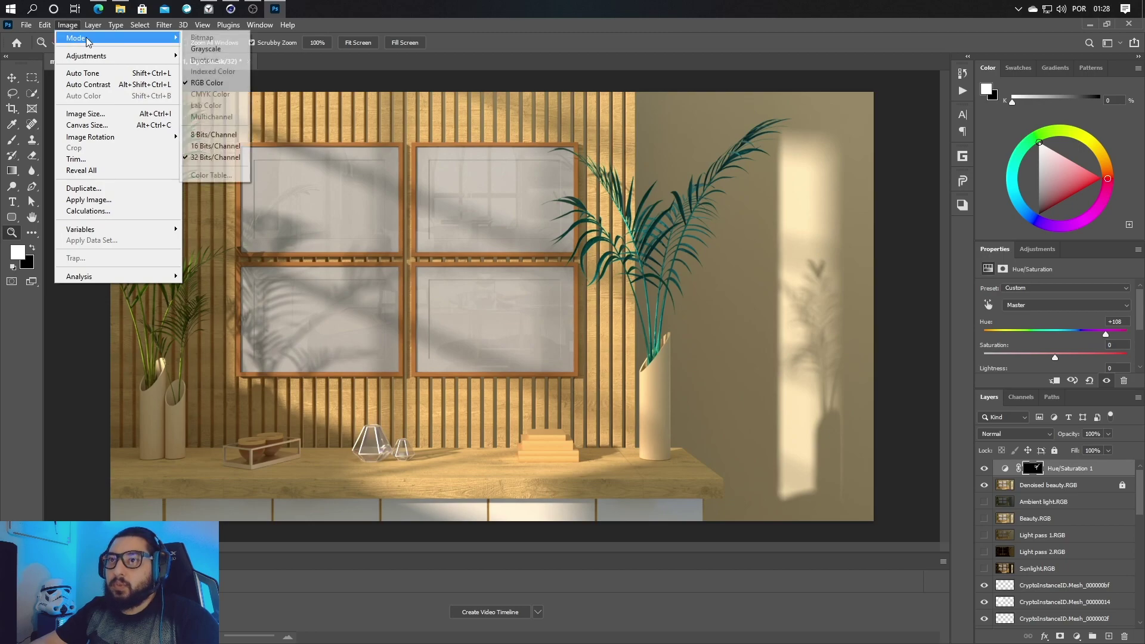
pyautogui.click(213, 134)
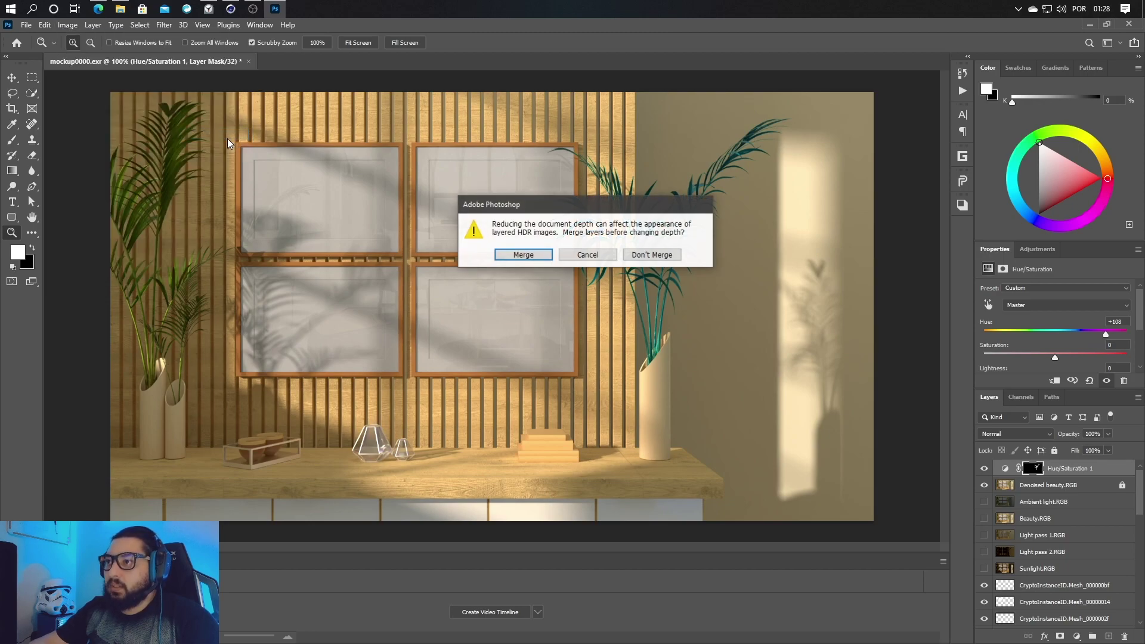
pyautogui.click(664, 257)
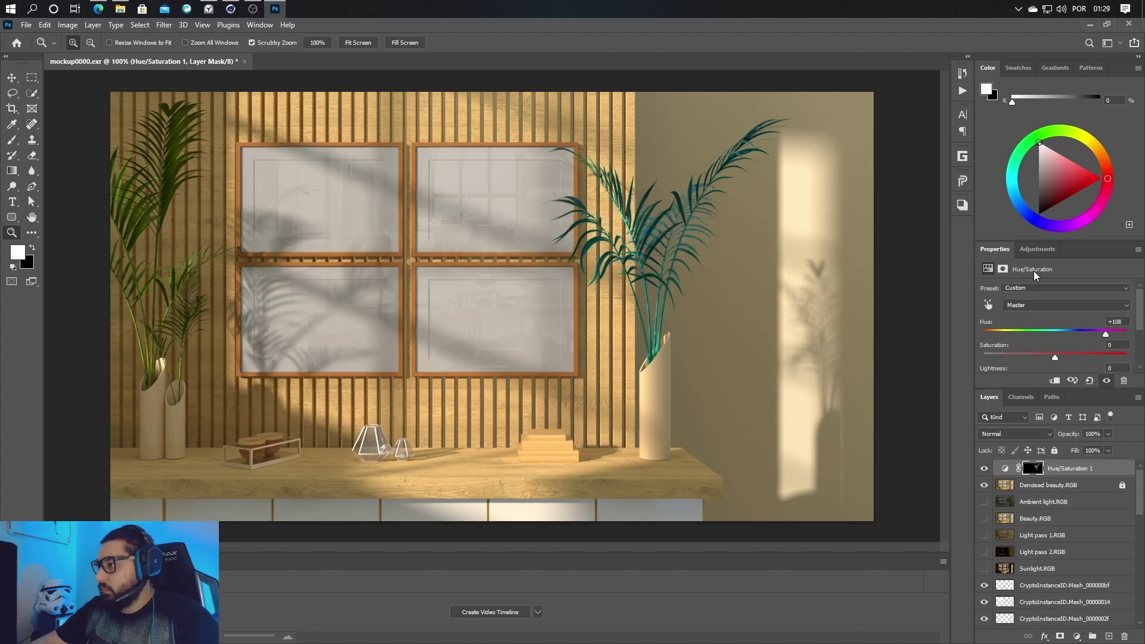
# Set the Hue of the right palm's Hue/Saturation adjustment to -67 and hide that adjustment layer
pyautogui.moveTo(1086, 333); pyautogui.dragTo(1017, 343)
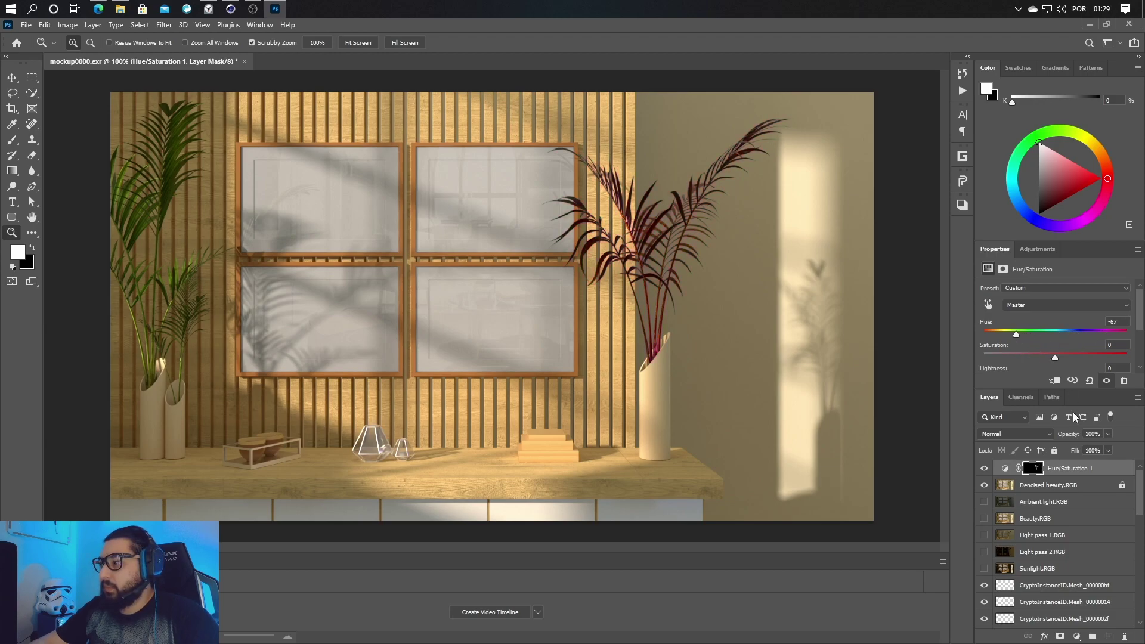
pyautogui.click(985, 469)
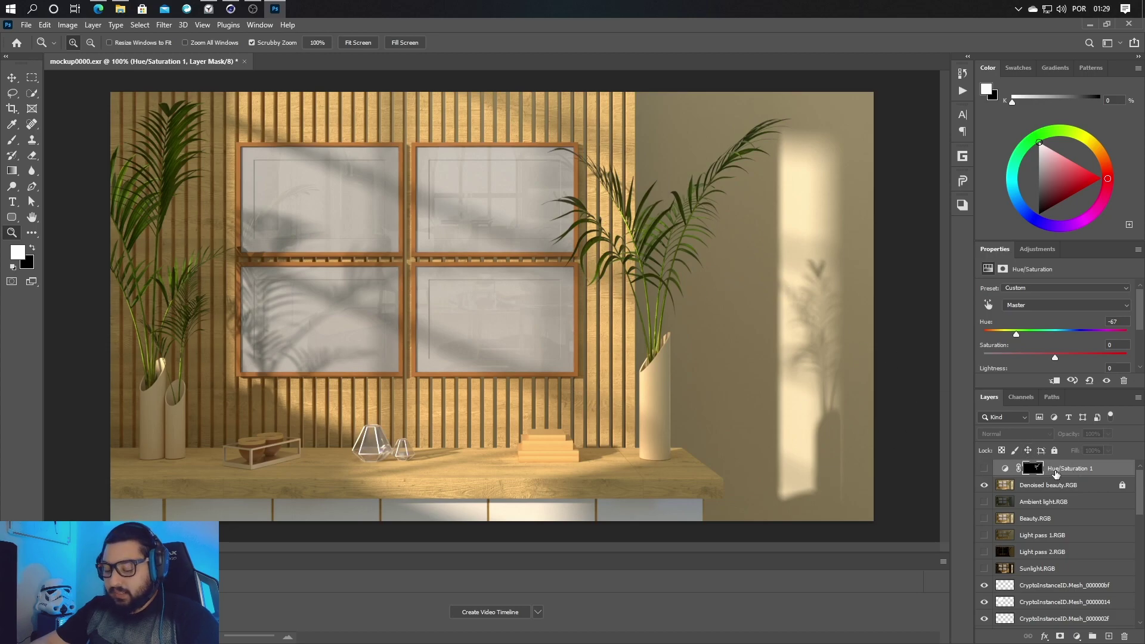
# Pick the plain right-hand wall's cryptomatte layer from the canvas with the Move tool and load its pixels as a selection
pyautogui.press('v')
pyautogui.click(840, 277)
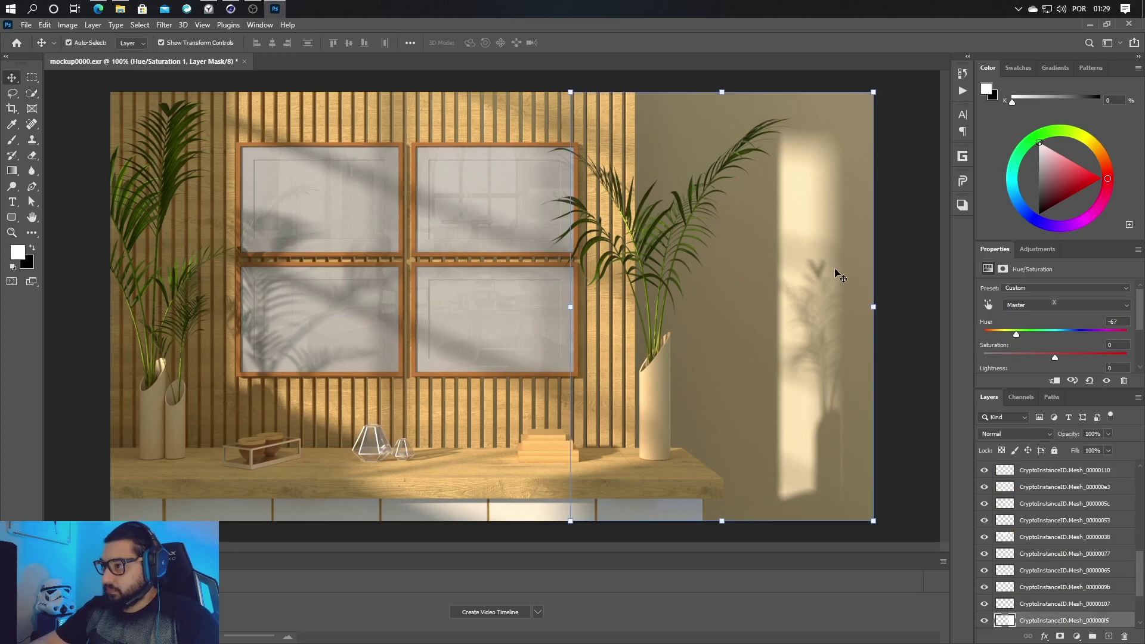
pyautogui.keyDown('ctrl'); pyautogui.click(1004, 621); pyautogui.keyUp('ctrl')
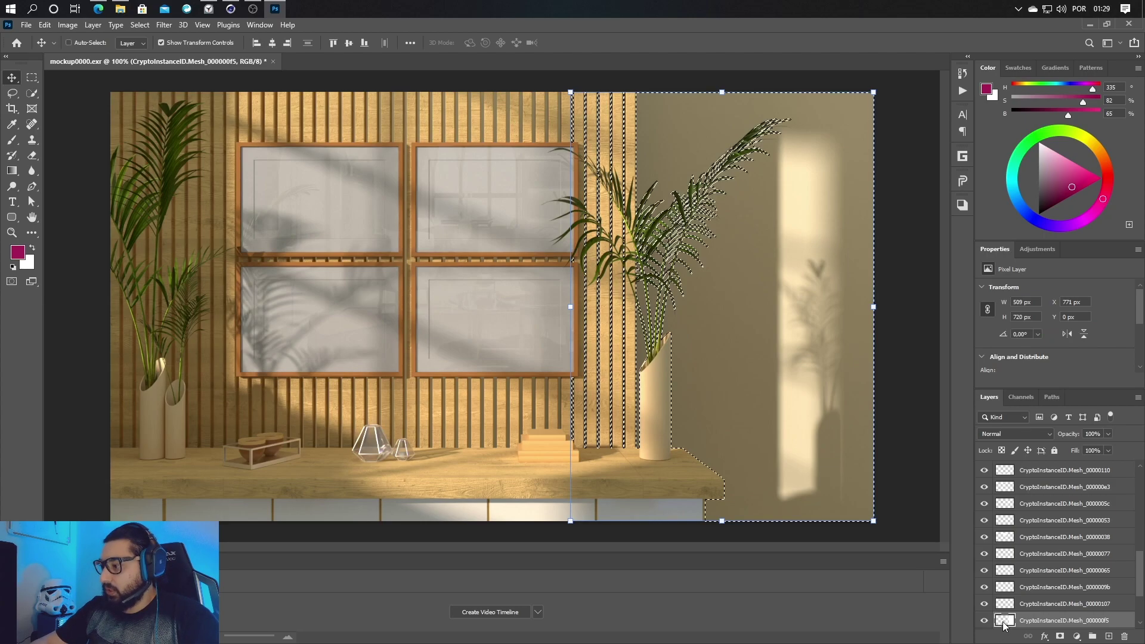
# Add a wall-masked Hue/Saturation adjustment above Denoised beauty.RGB with Hue -98, Saturation +53 and Lightness -51, and hide it
pyautogui.scroll(10, 1055, 548)
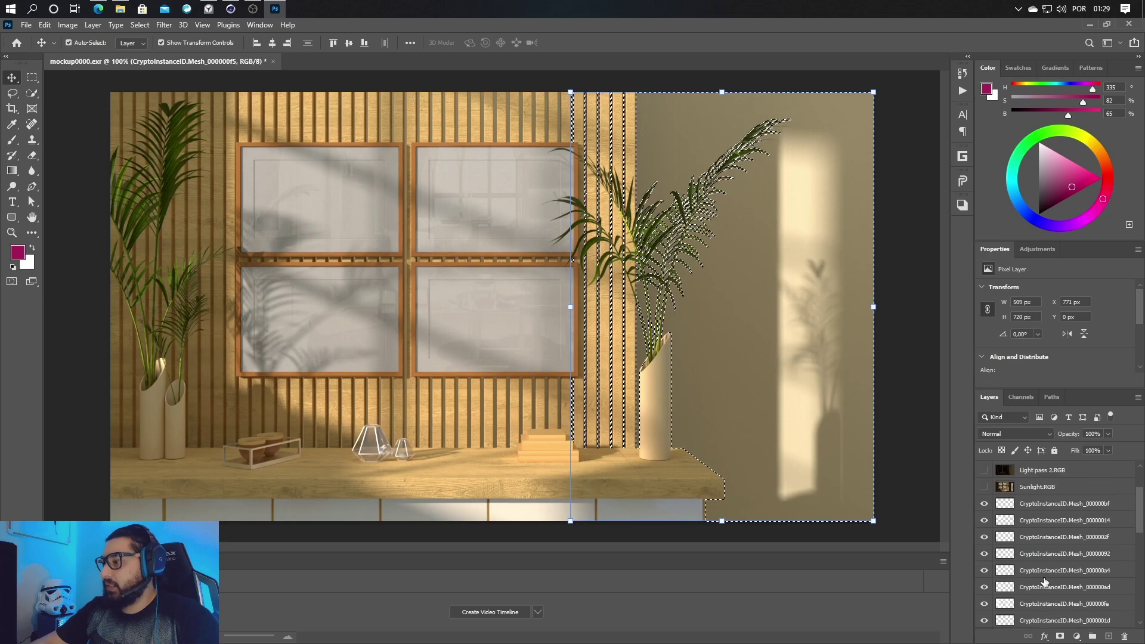
pyautogui.click(1050, 484)
pyautogui.click(1077, 637)
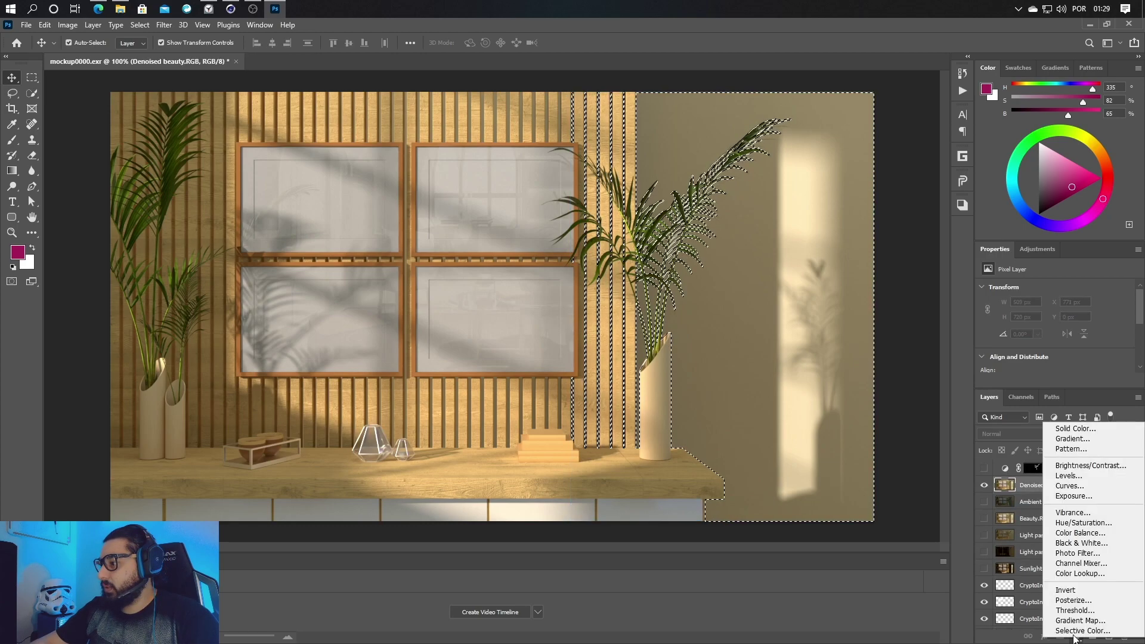
pyautogui.click(1067, 519)
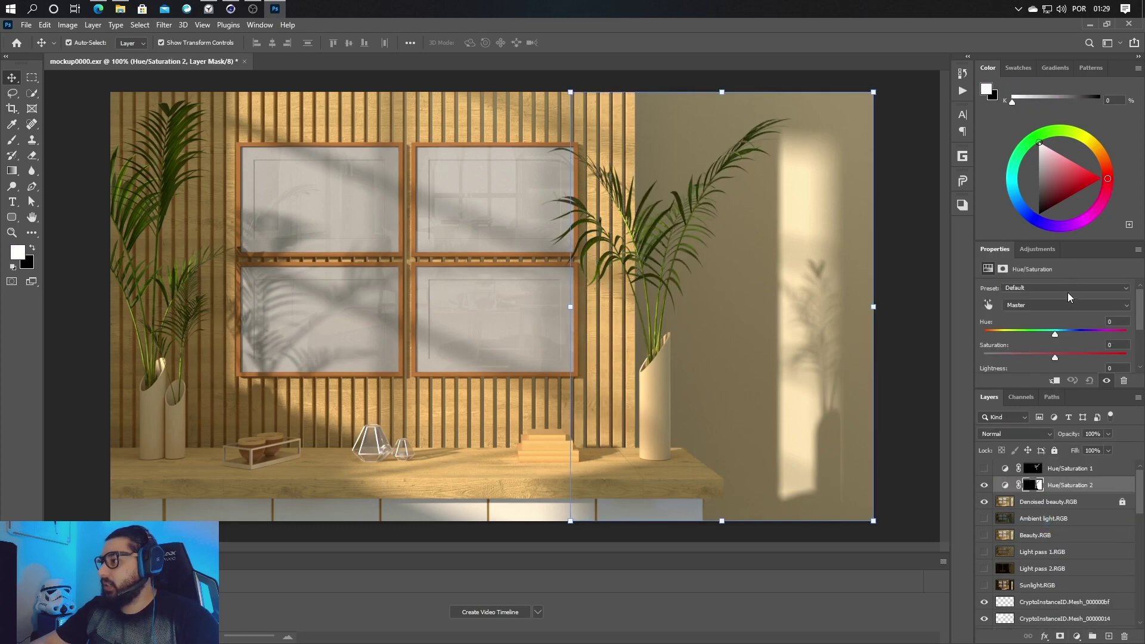
pyautogui.moveTo(1054, 332); pyautogui.dragTo(1002, 335)
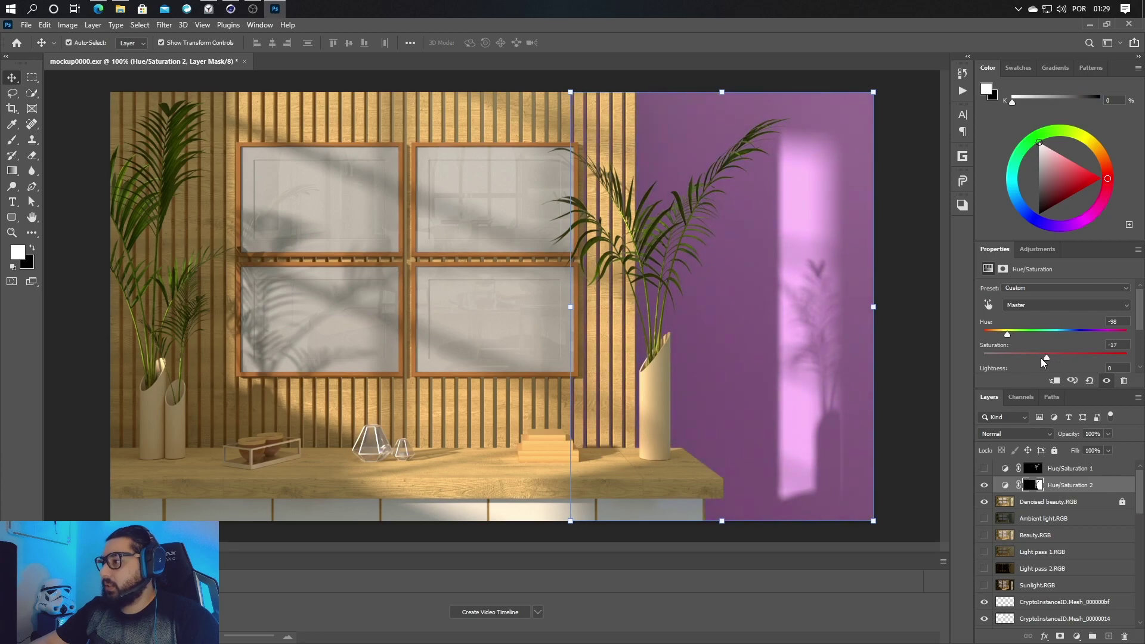
pyautogui.moveTo(1065, 360); pyautogui.dragTo(1019, 349)
pyautogui.scroll(-2, 1138, 317)
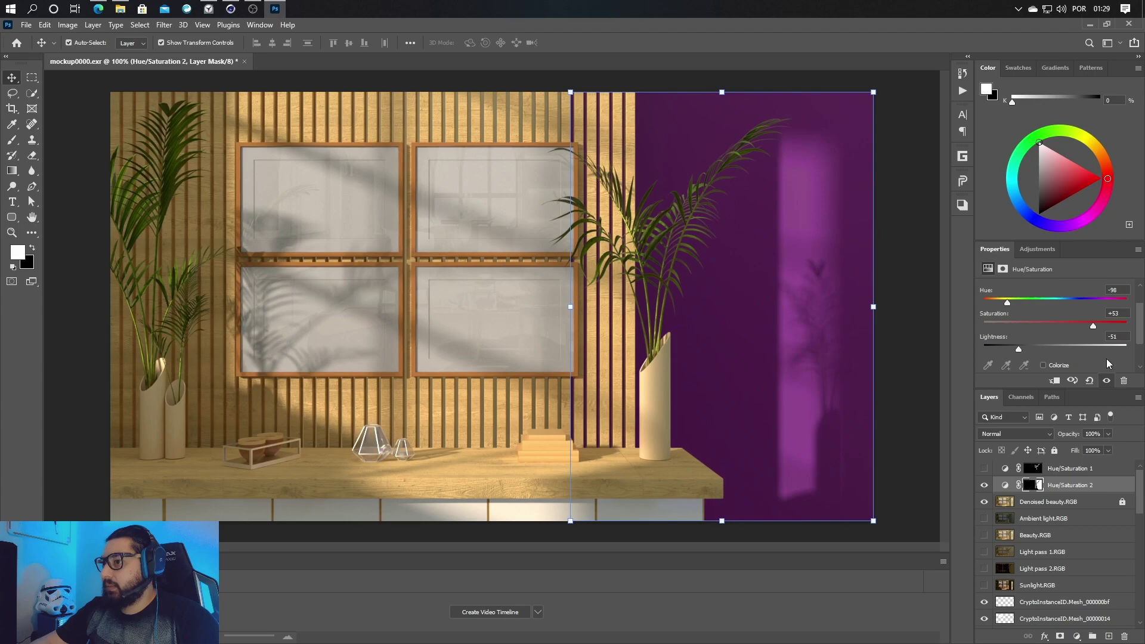
pyautogui.press('z')
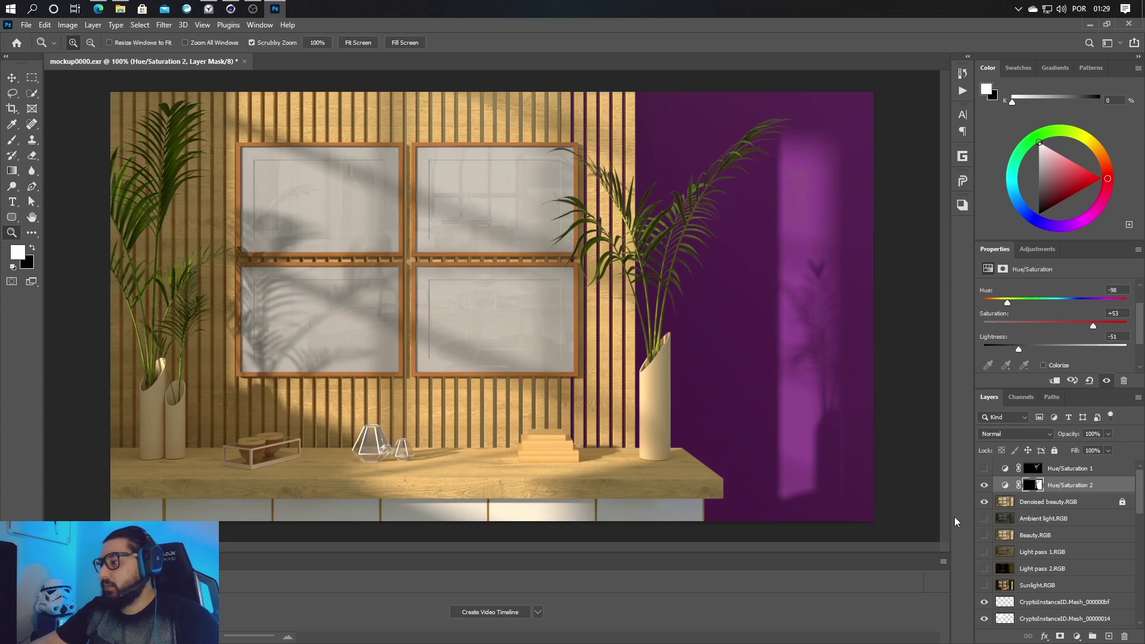
pyautogui.click(985, 486)
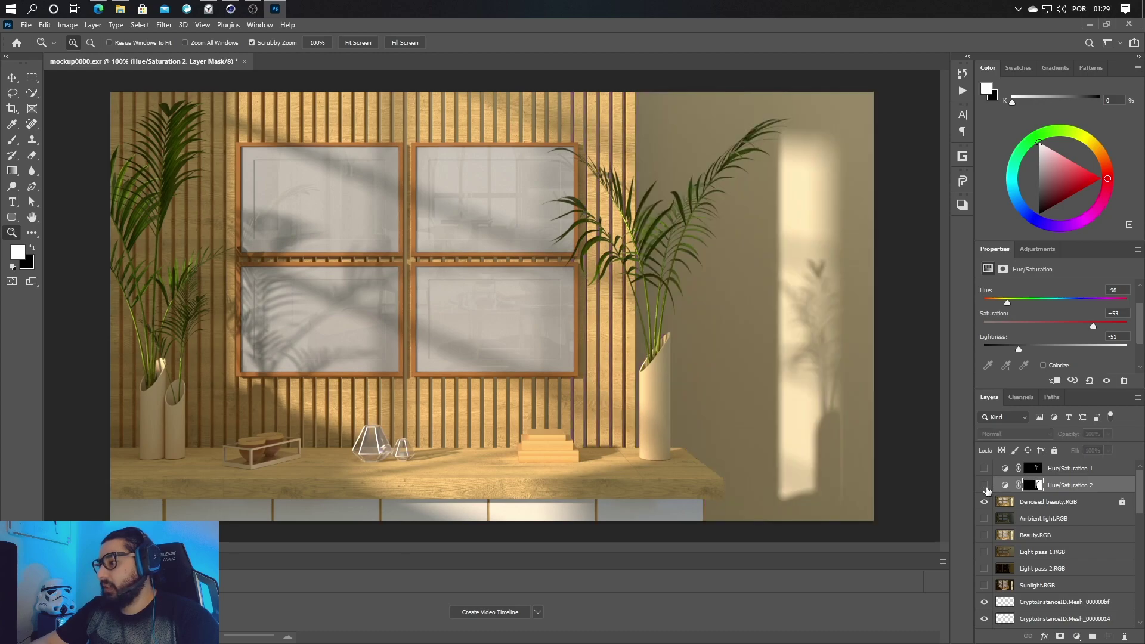
pyautogui.press('v')
pyautogui.click(559, 455)
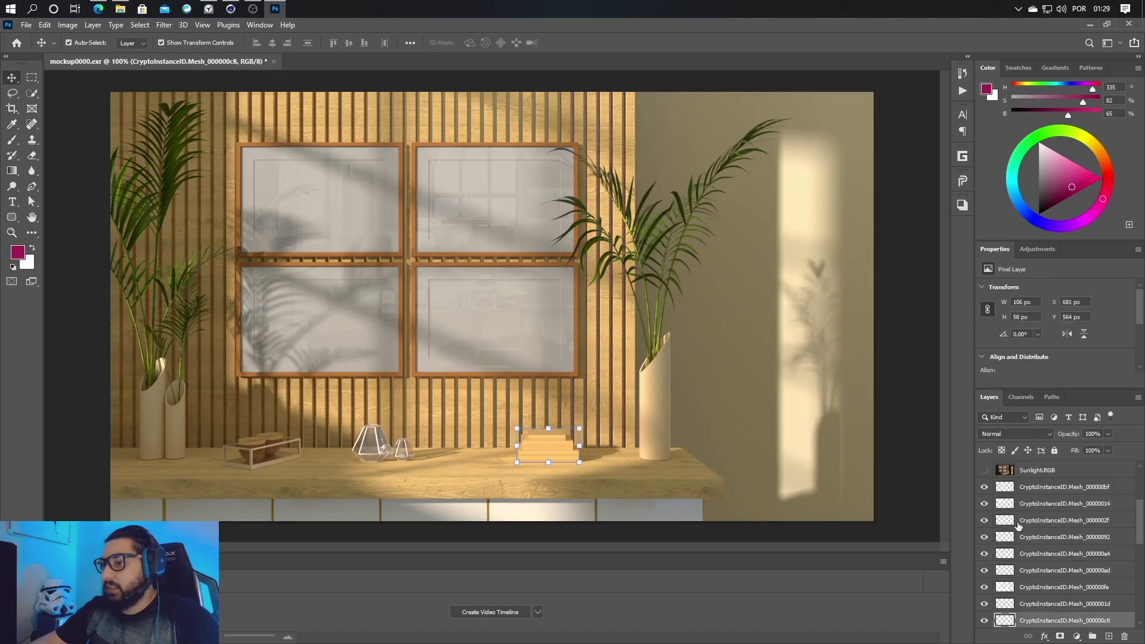
pyautogui.scroll(4, 1006, 522)
pyautogui.click(1049, 507)
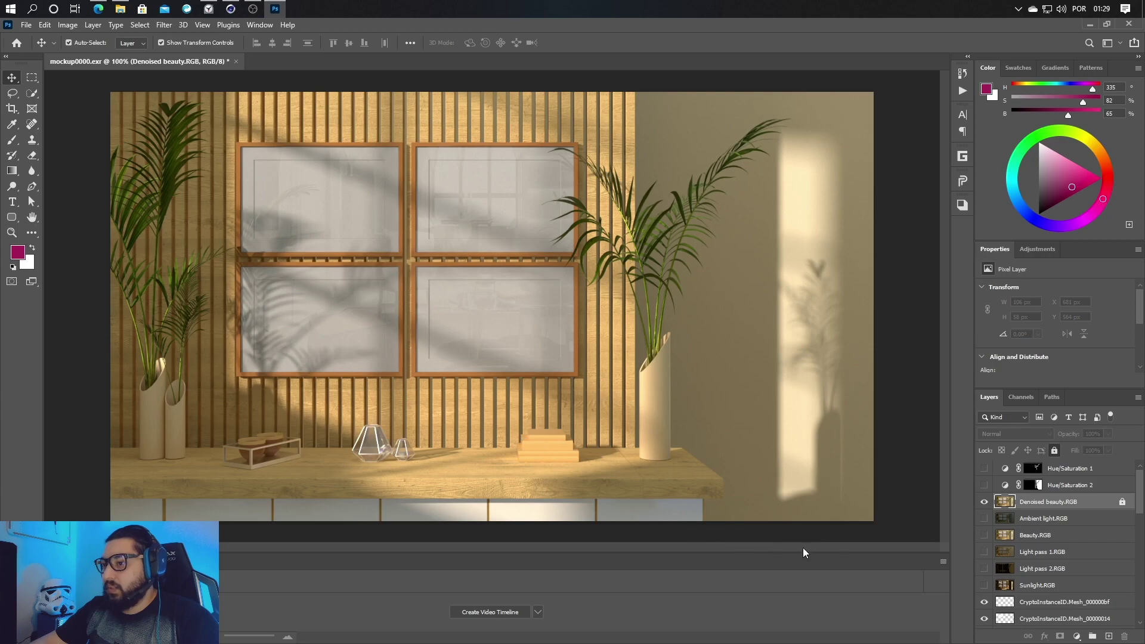
pyautogui.click(1077, 637)
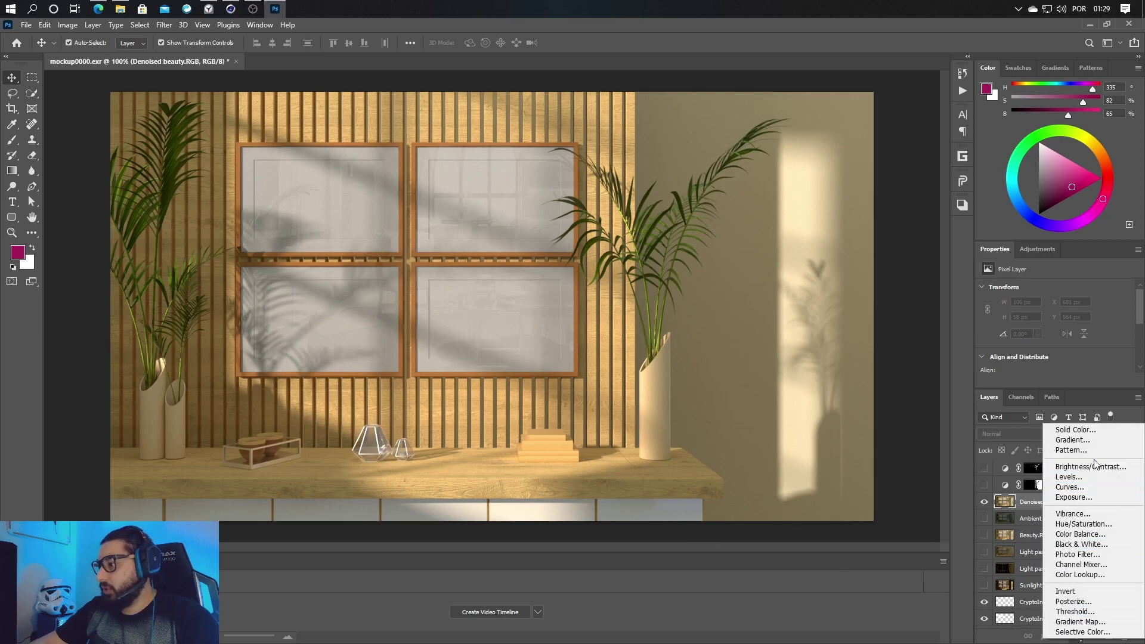
pyautogui.click(1097, 499)
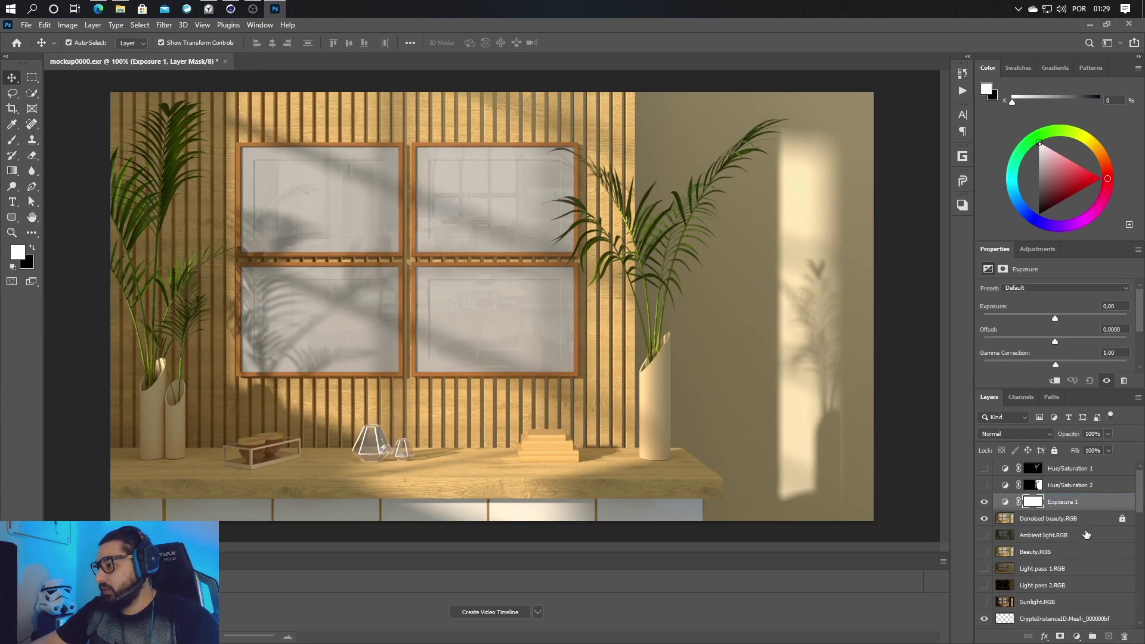
pyautogui.press('Delete')
# Pick the cryptomatte layer of the book stack on the counter and load its pixels as a selection
pyautogui.click(561, 452)
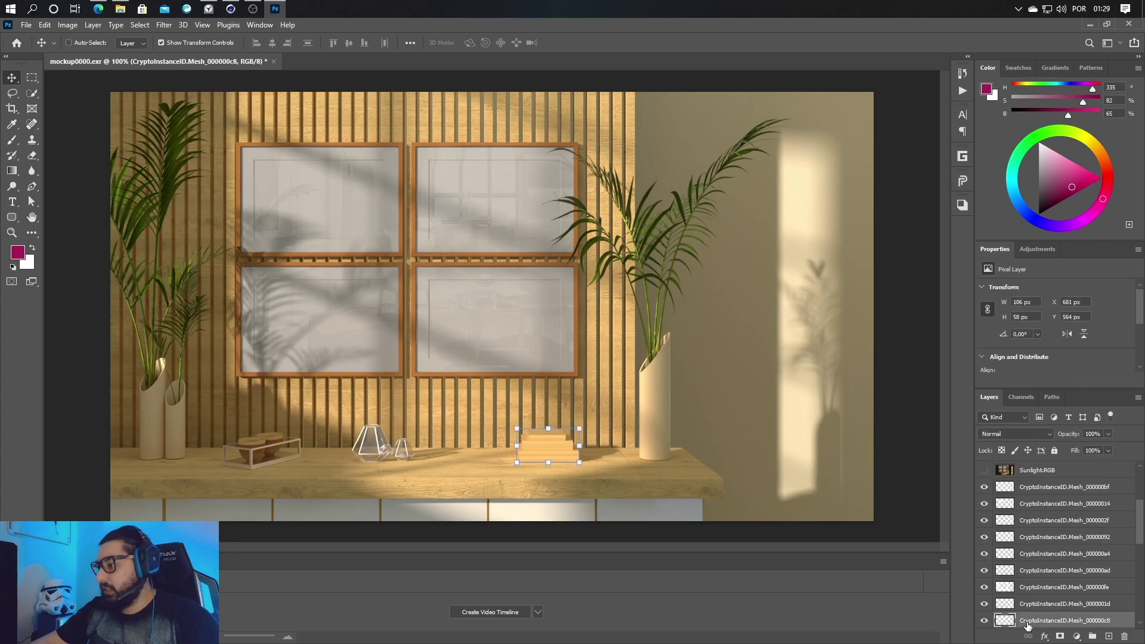
pyautogui.keyDown('ctrl'); pyautogui.click(1005, 622); pyautogui.keyUp('ctrl')
pyautogui.scroll(2, 1049, 554)
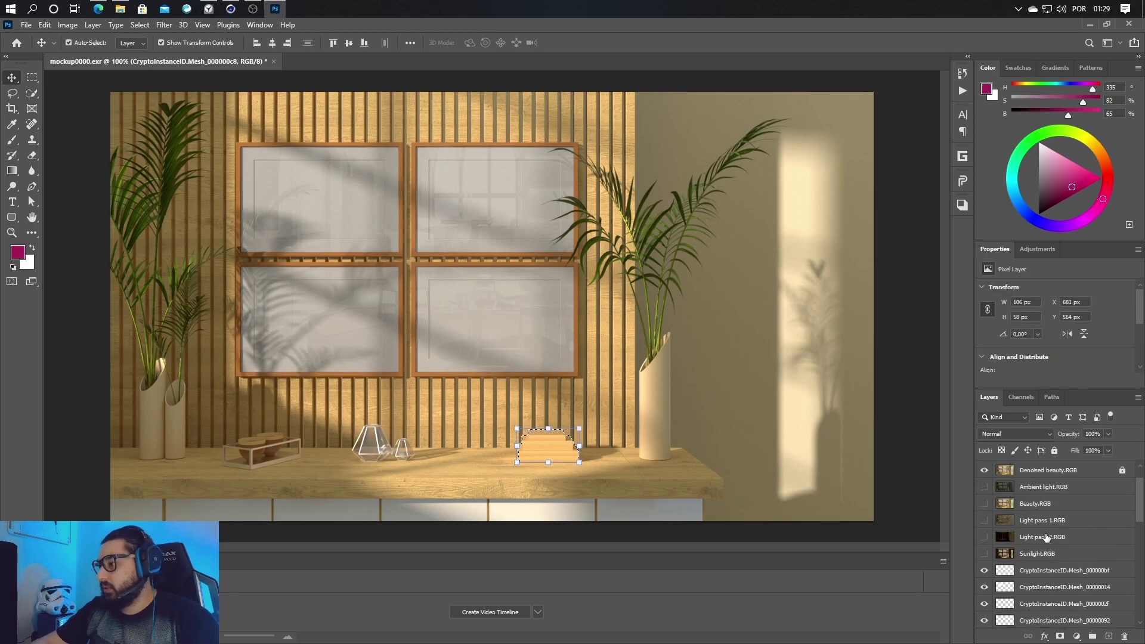
# Add an Exposure adjustment above Denoised beauty.RGB masked to the book stack, with Exposure set to -20.00
pyautogui.click(1036, 471)
pyautogui.scroll(1, 1035, 478)
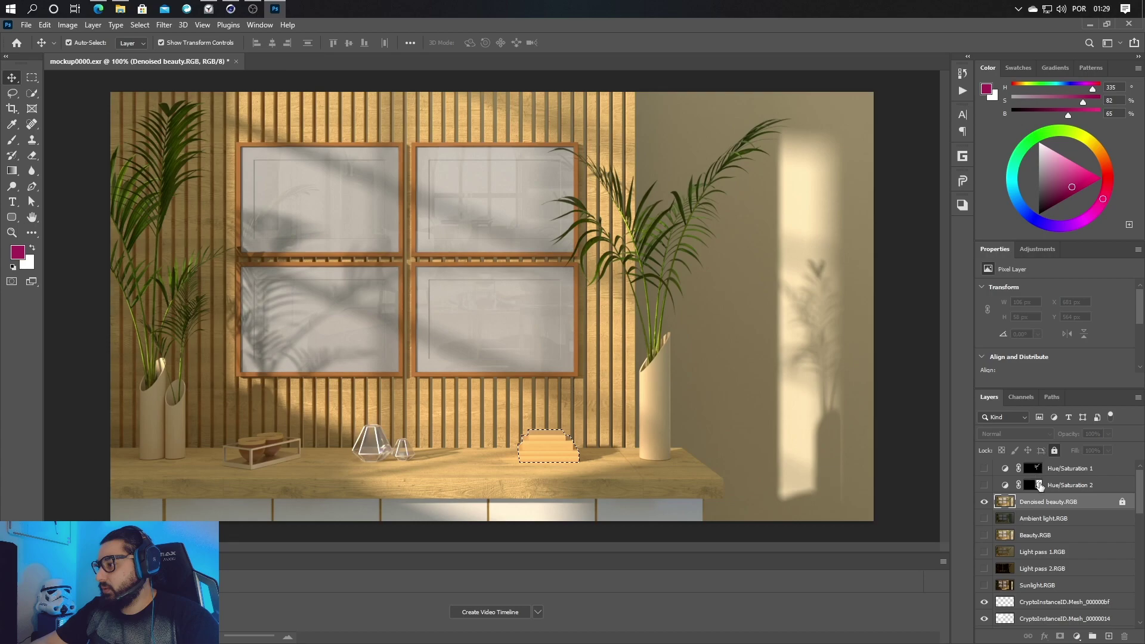
pyautogui.click(1077, 636)
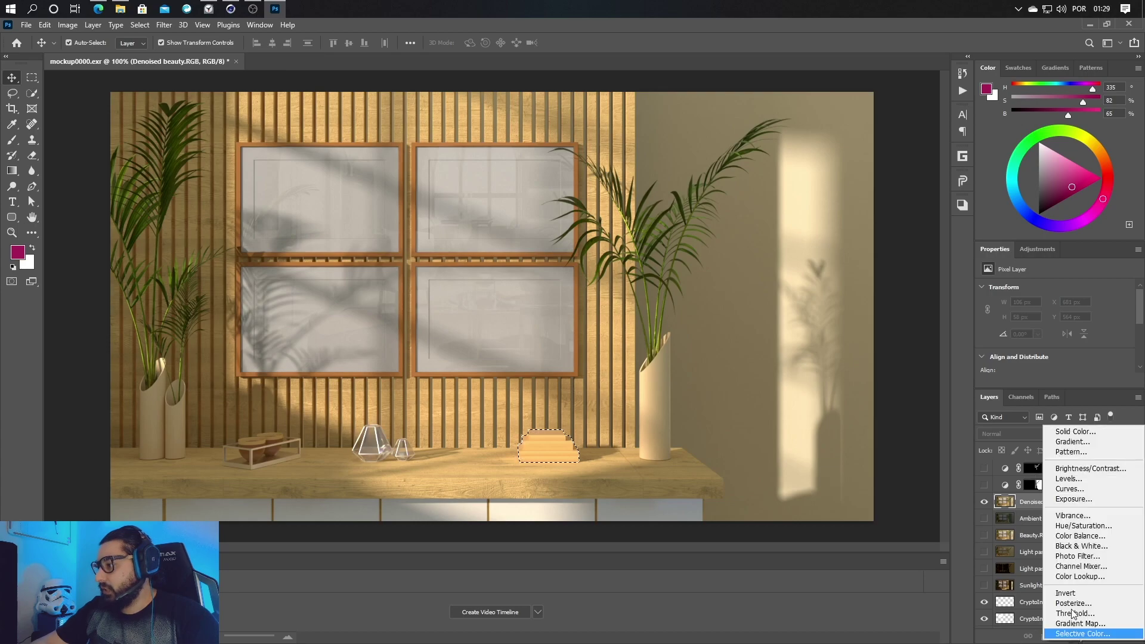
pyautogui.click(1082, 501)
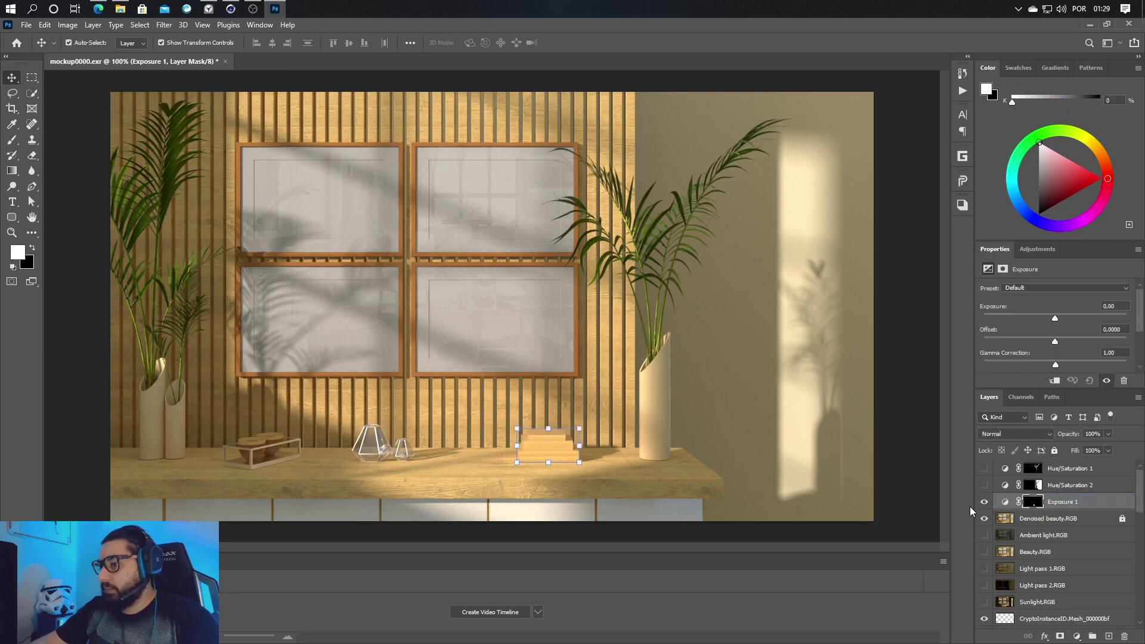
pyautogui.moveTo(1055, 318); pyautogui.dragTo(836, 332)
pyautogui.press('z')
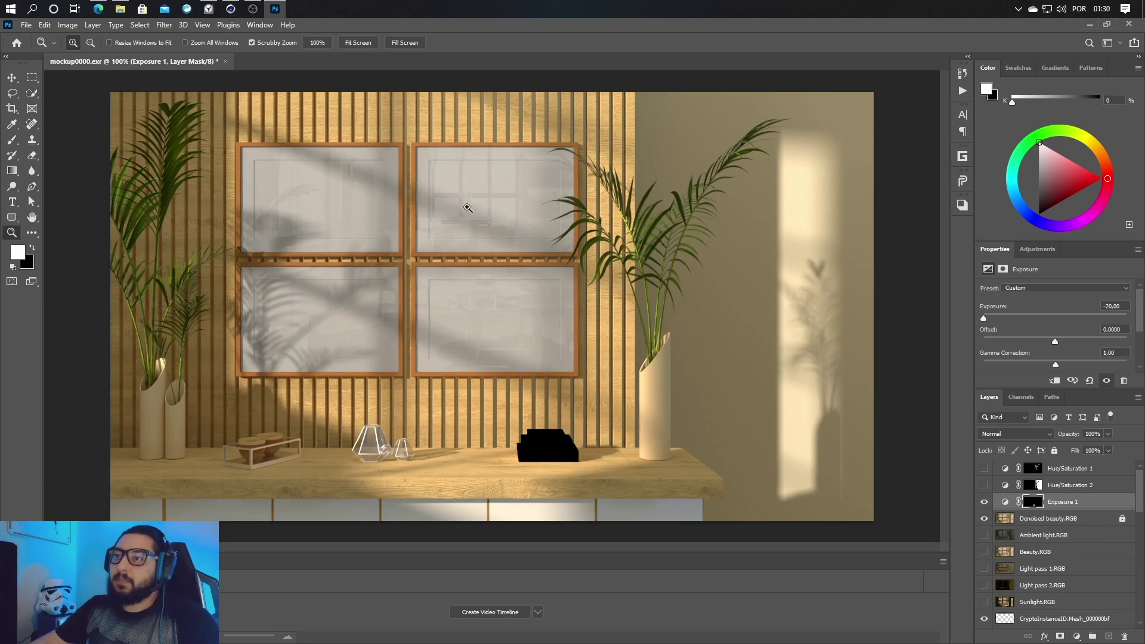
# Show Sunlight.RGB and the adjustment layers, and place Sunlight.RGB directly above Denoised beauty.RGB, below the adjustments
pyautogui.click(1044, 604)
pyautogui.click(984, 601)
pyautogui.moveTo(1026, 604); pyautogui.dragTo(1033, 468)
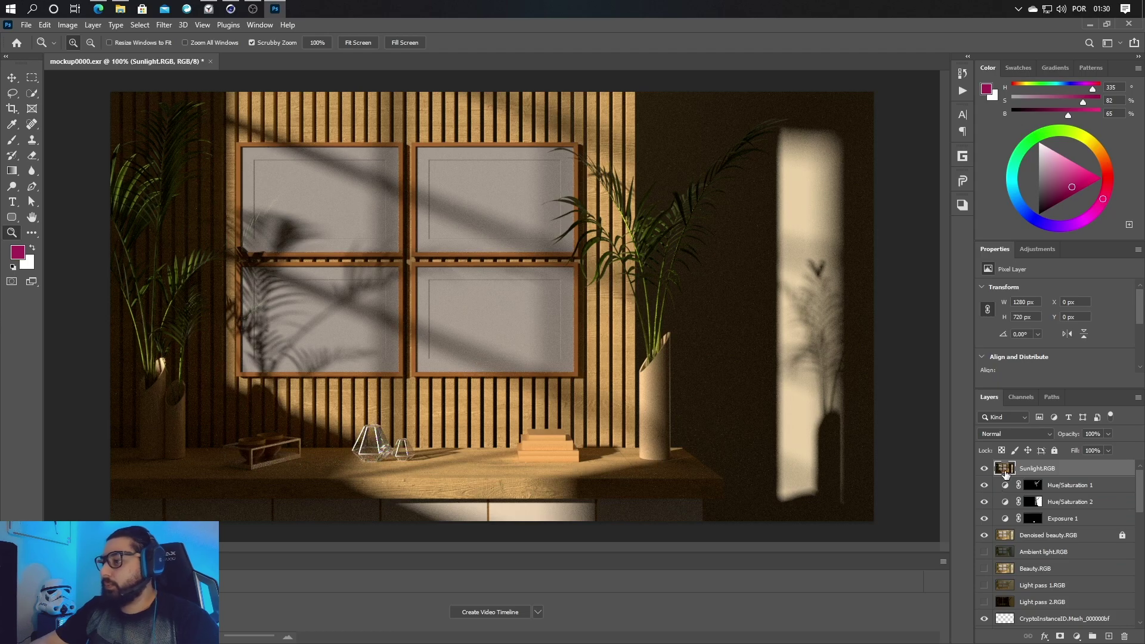
pyautogui.moveTo(1000, 471); pyautogui.dragTo(1006, 517)
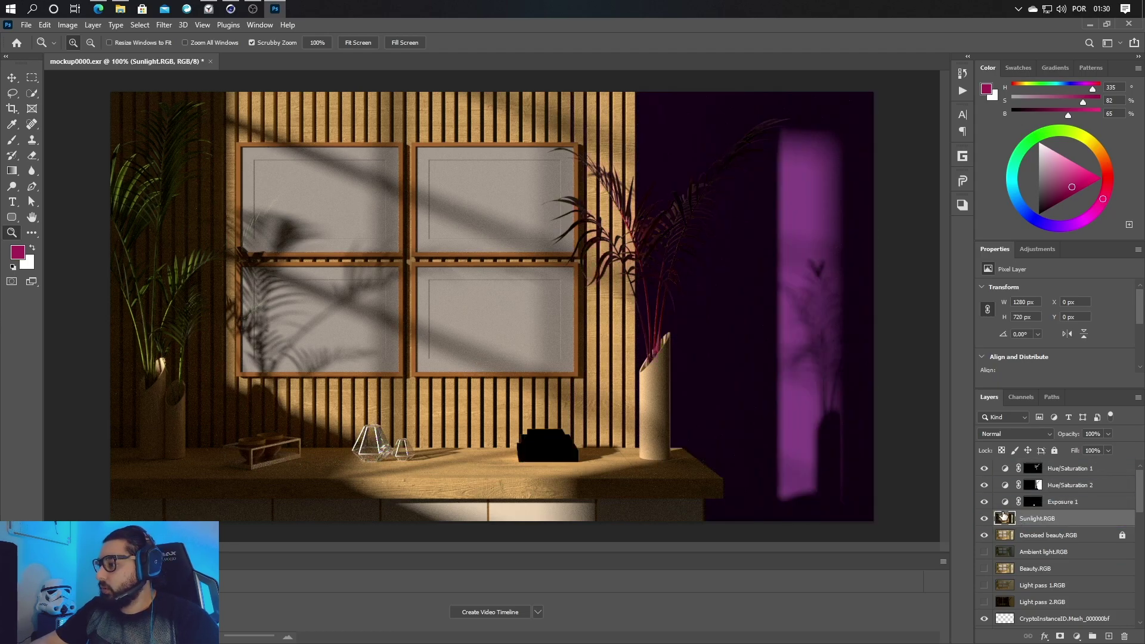
pyautogui.click(985, 468)
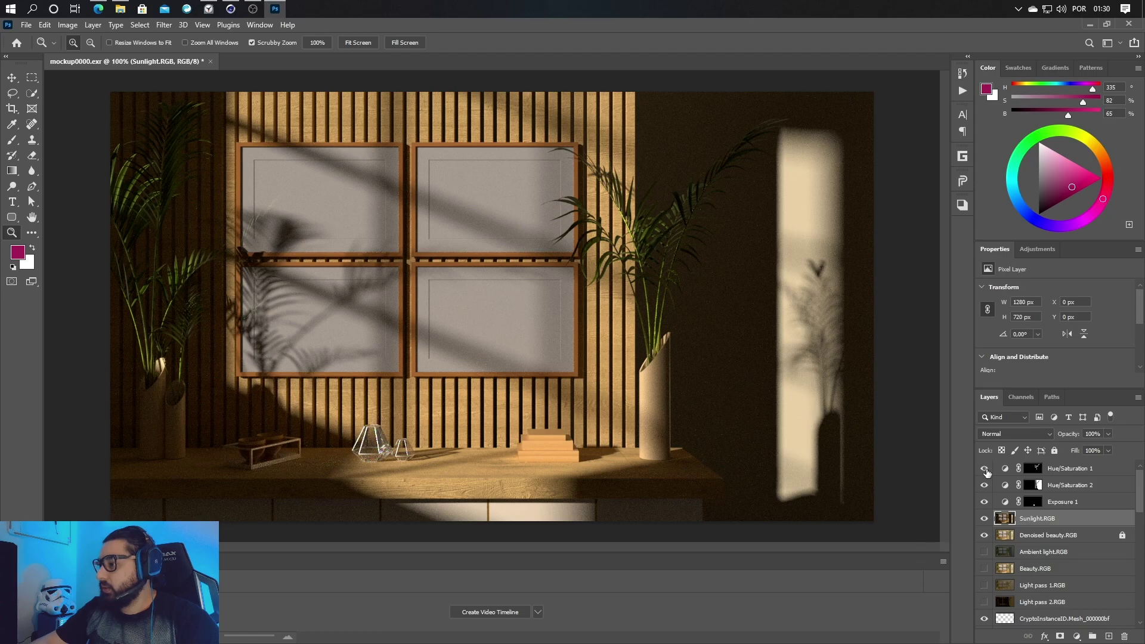
pyautogui.click(985, 469)
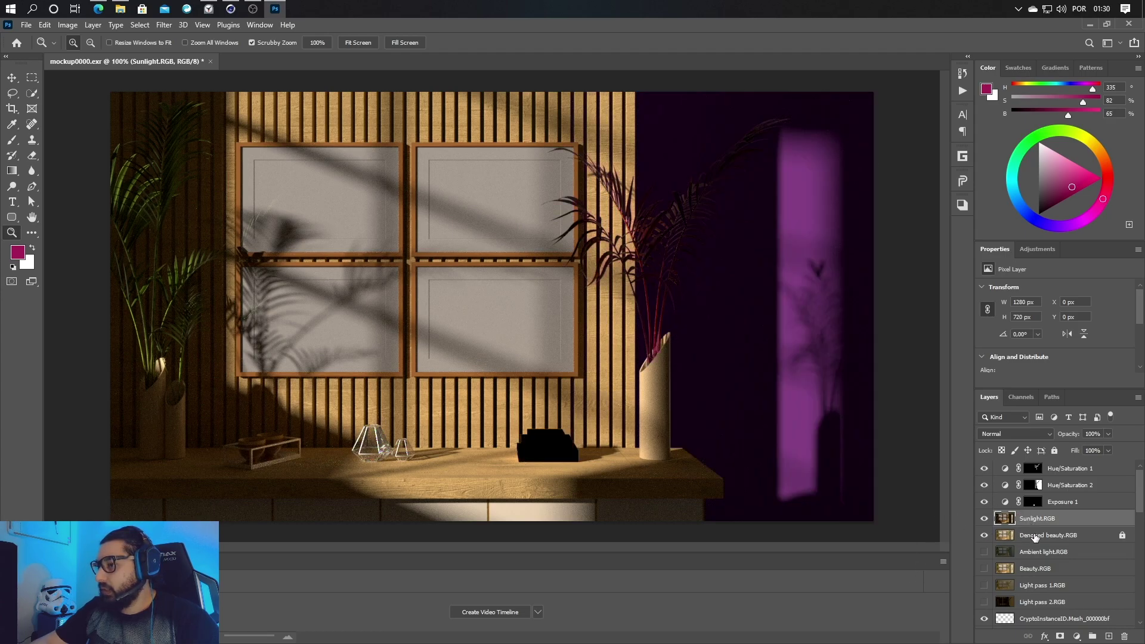
# Try the Screen blend mode on Sunlight.RGB and settle on Lighten
pyautogui.click(1017, 433)
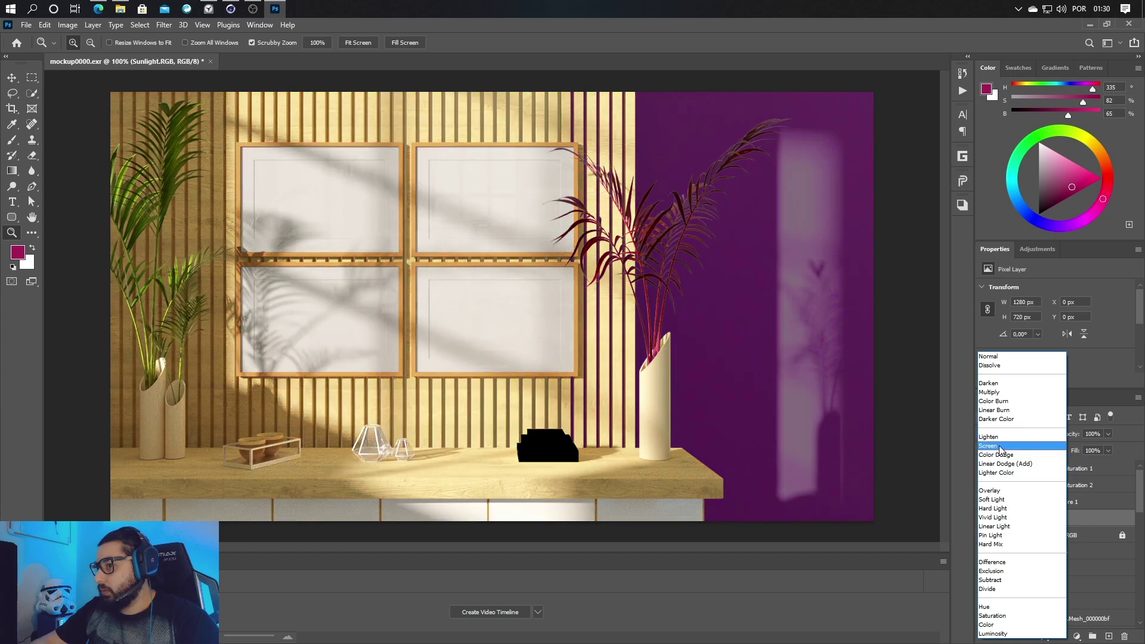
pyautogui.click(1000, 446)
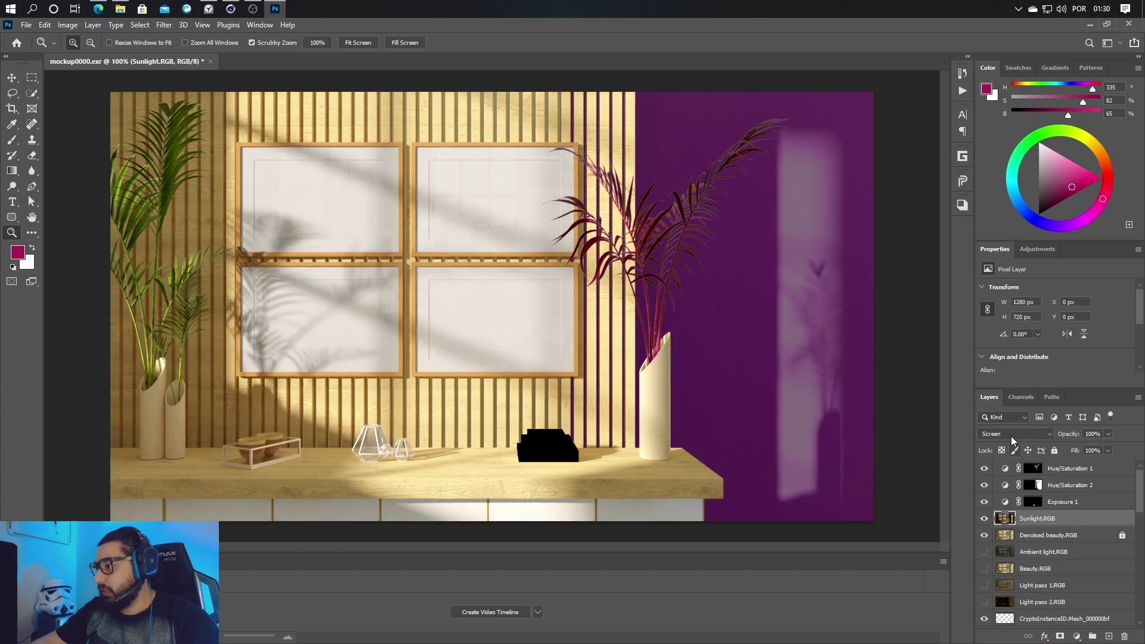
pyautogui.click(1012, 440)
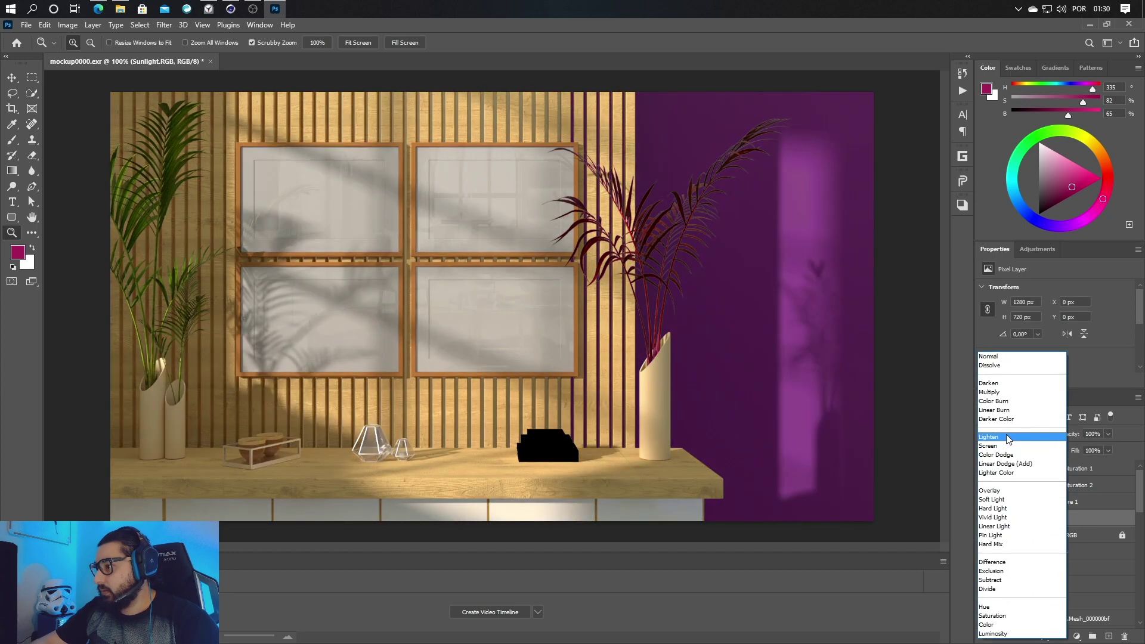
pyautogui.click(1008, 426)
# Compare the image with and without the Sunlight.RGB layer by repeatedly switching its visibility
pyautogui.click(985, 519)
pyautogui.click(985, 519)
pyautogui.click(985, 519)
pyautogui.click(985, 519)
pyautogui.click(985, 519)
pyautogui.click(985, 519)
pyautogui.click(985, 519)
pyautogui.click(985, 518)
pyautogui.click(984, 519)
pyautogui.click(985, 519)
pyautogui.click(985, 519)
pyautogui.click(985, 519)
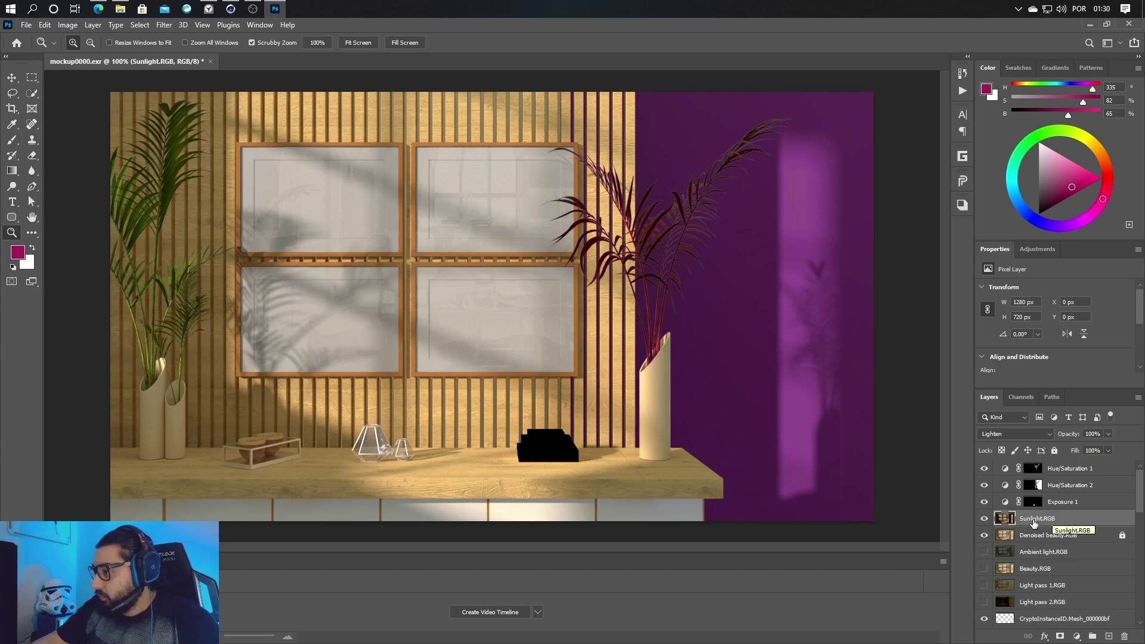
# Add an Exposure adjustment clipped to Sunlight.RGB and set its Exposure to +1.89
pyautogui.click(1079, 638)
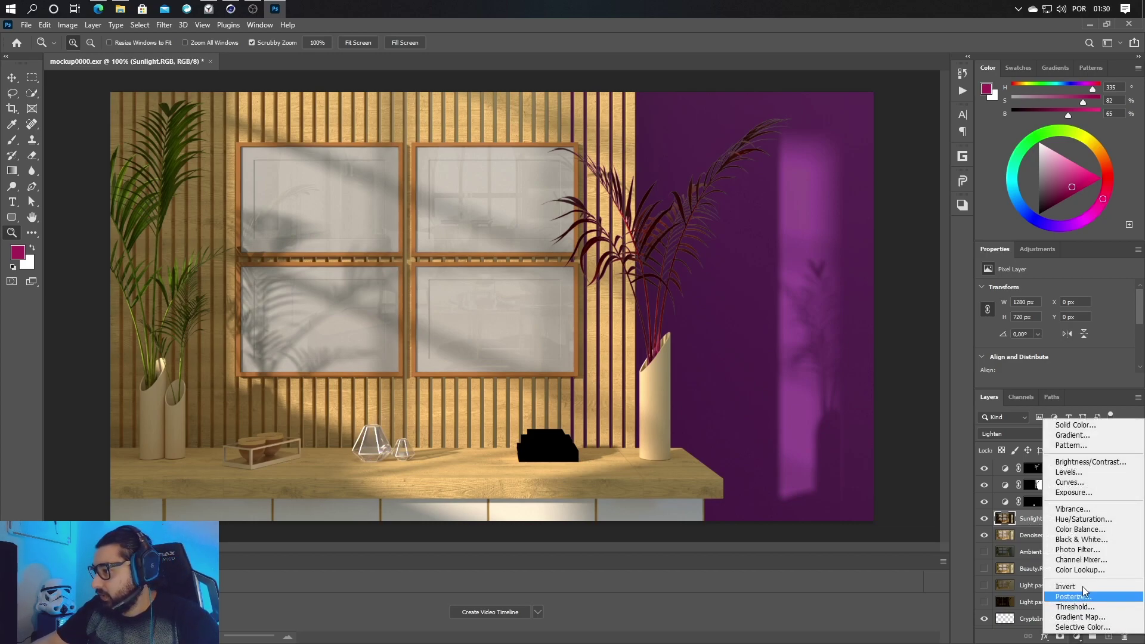
pyautogui.click(1074, 492)
pyautogui.keyDown('alt'); pyautogui.click(1061, 527); pyautogui.keyUp('alt')
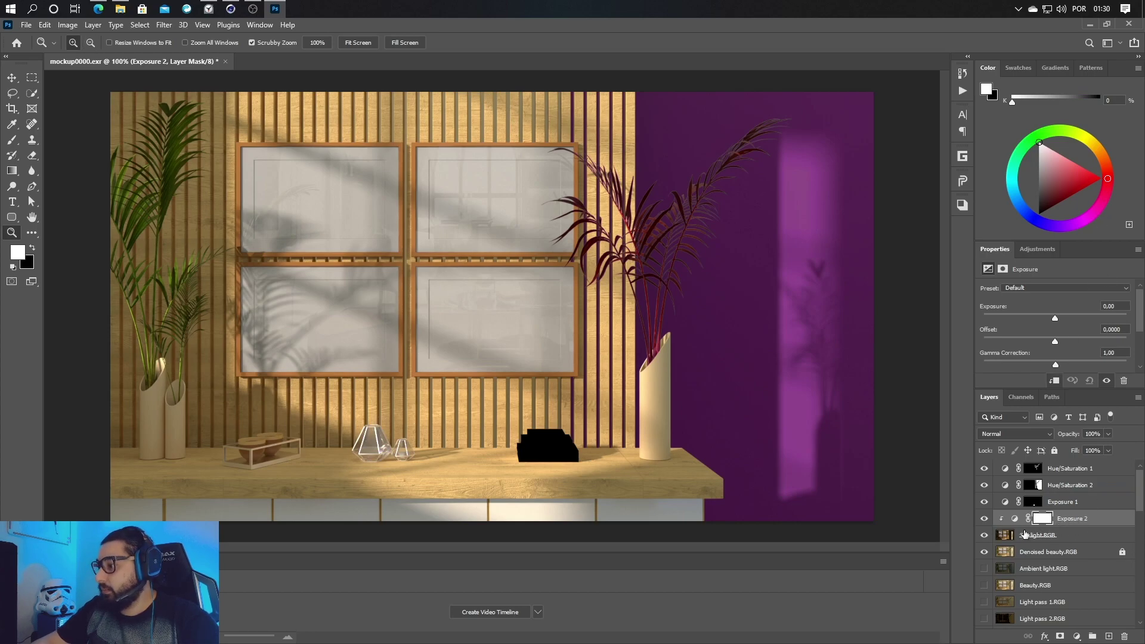
pyautogui.moveTo(1055, 318)
pyautogui.mouseDown()
pyautogui.moveTo(1067, 318)
pyautogui.moveTo(1044, 320)
pyautogui.moveTo(1075, 320)
pyautogui.mouseUp()
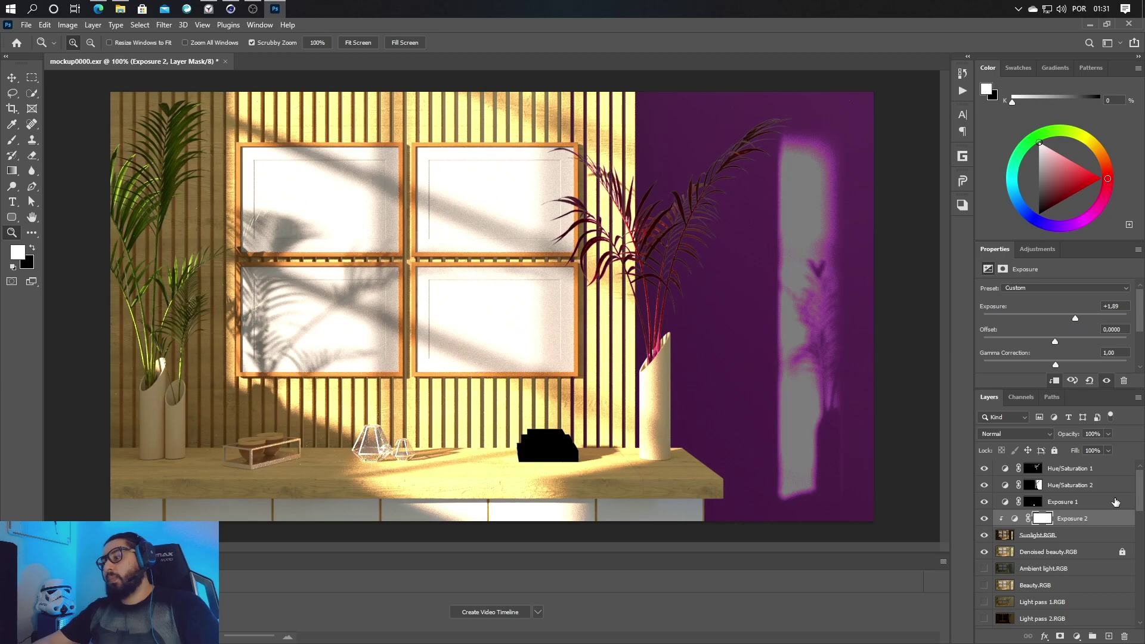